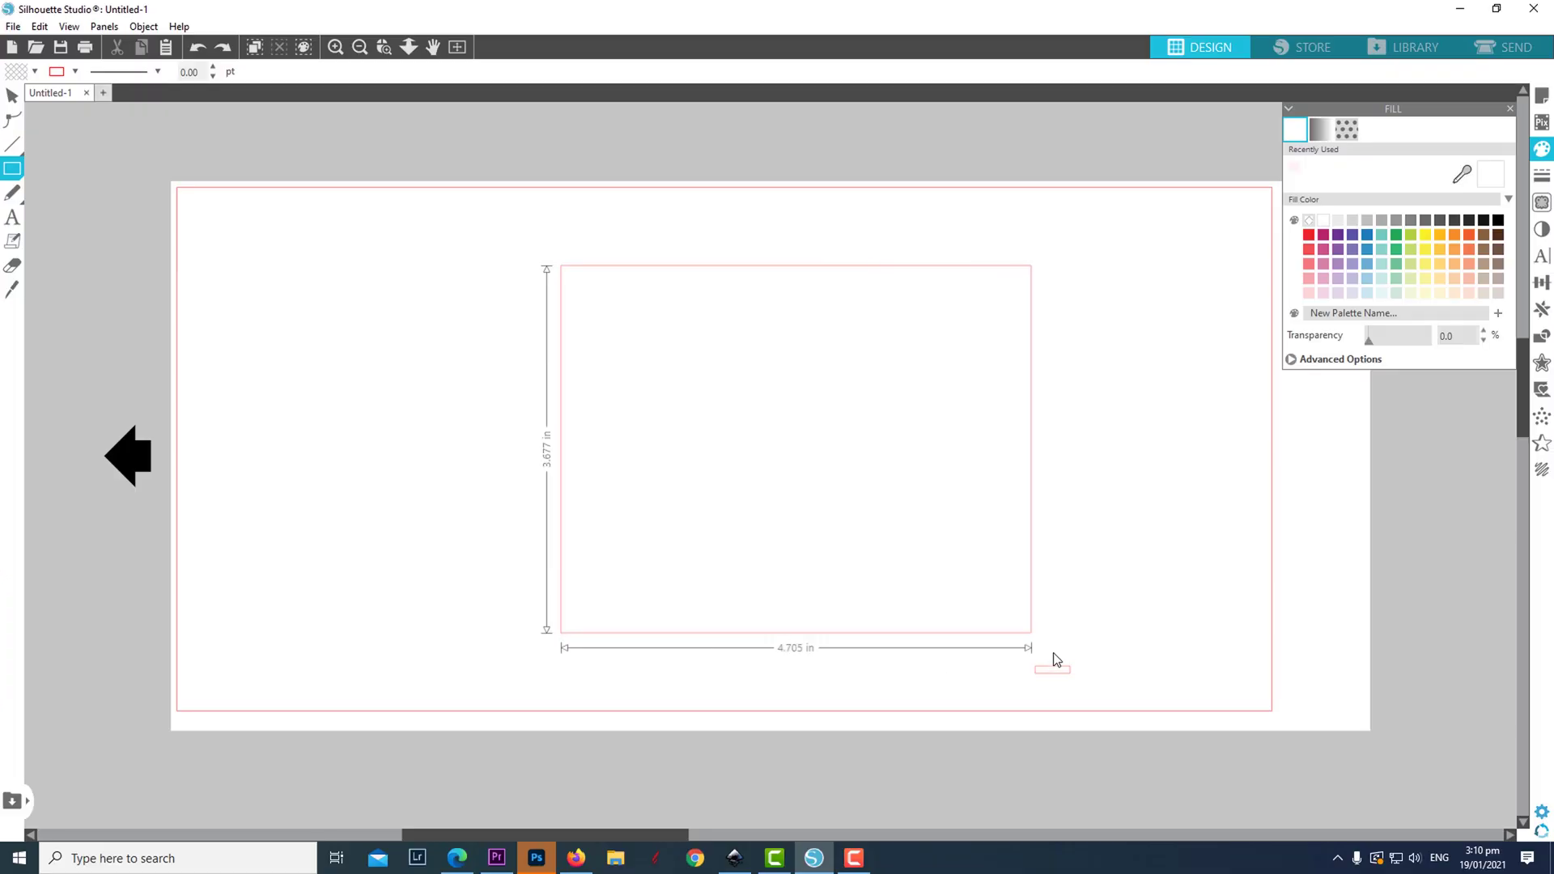
Draw a roughly 5.1 × 4 inch rectangle and drag the saved 'reapeating' diamond design from the Library onto the page
left_click_drag(1054, 660, 1075, 664)
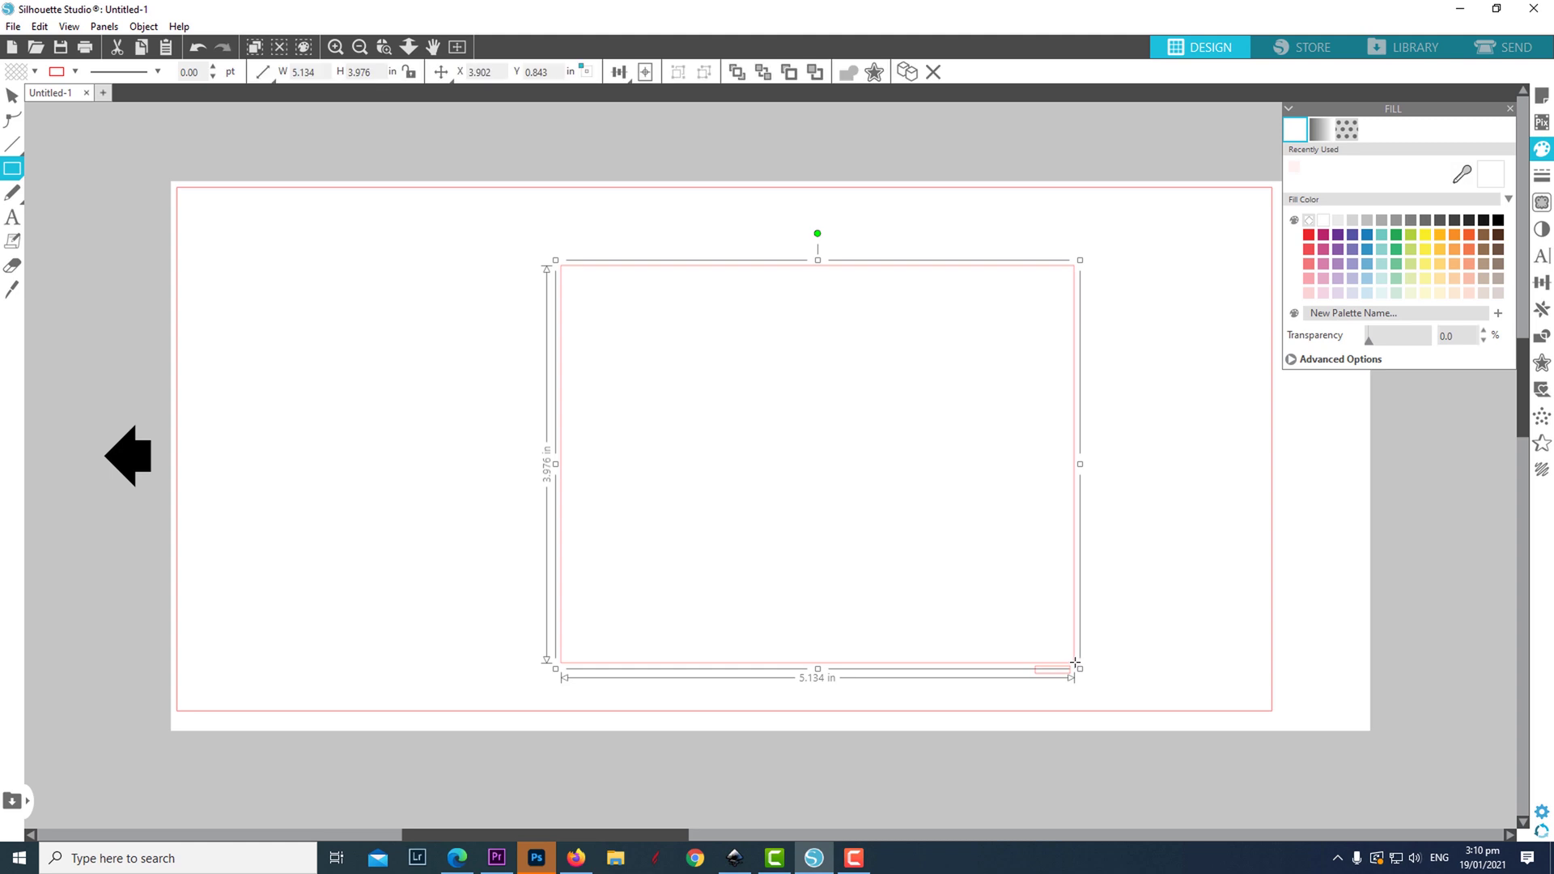
left_click(1407, 50)
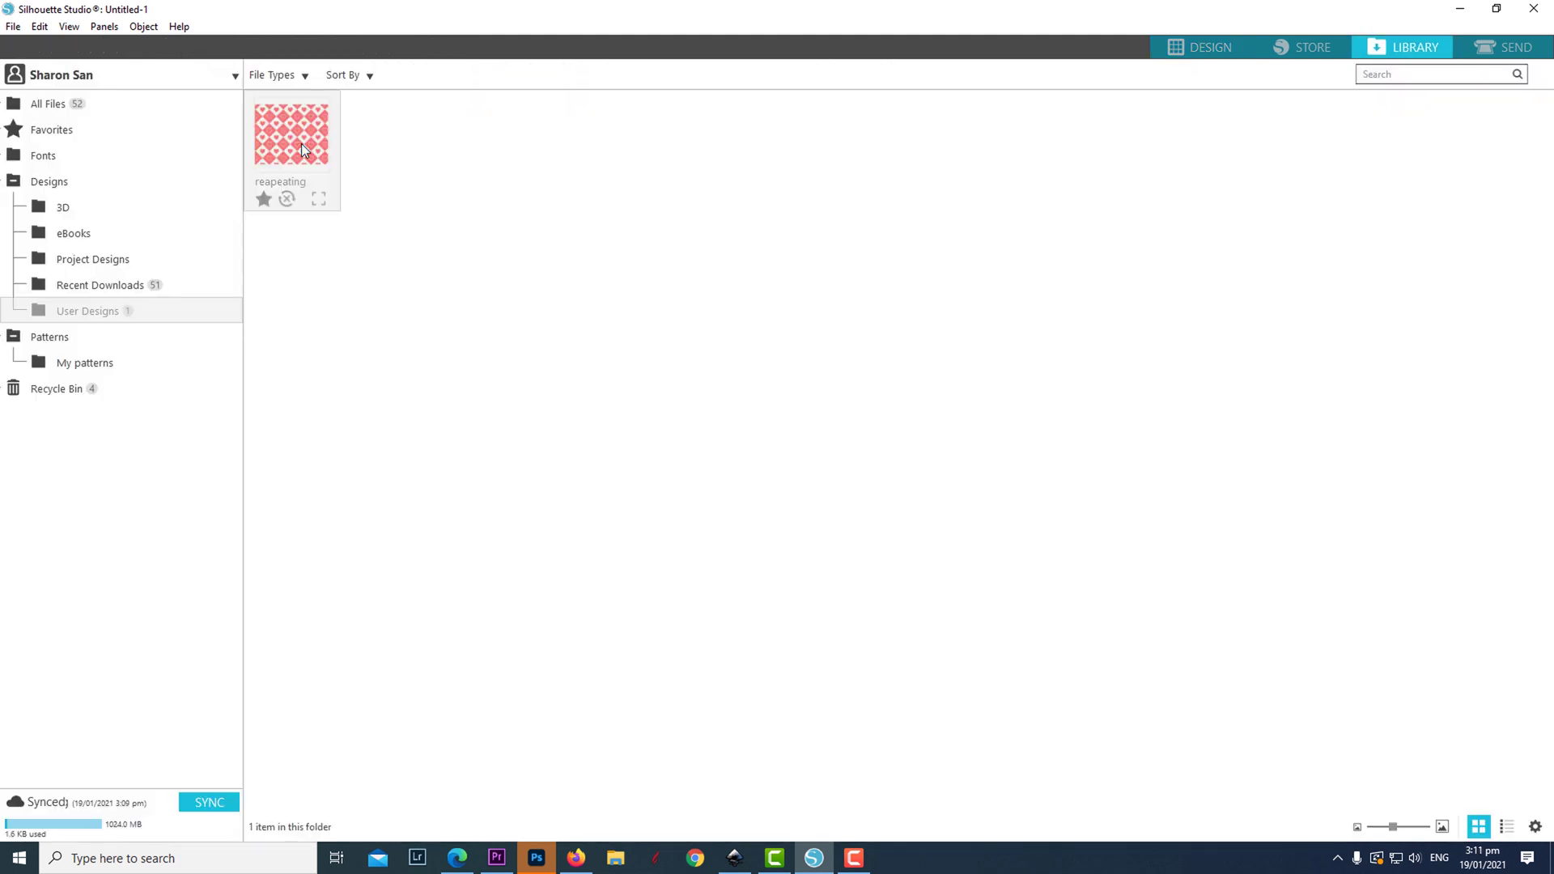
left_click_drag(302, 143, 1328, 391)
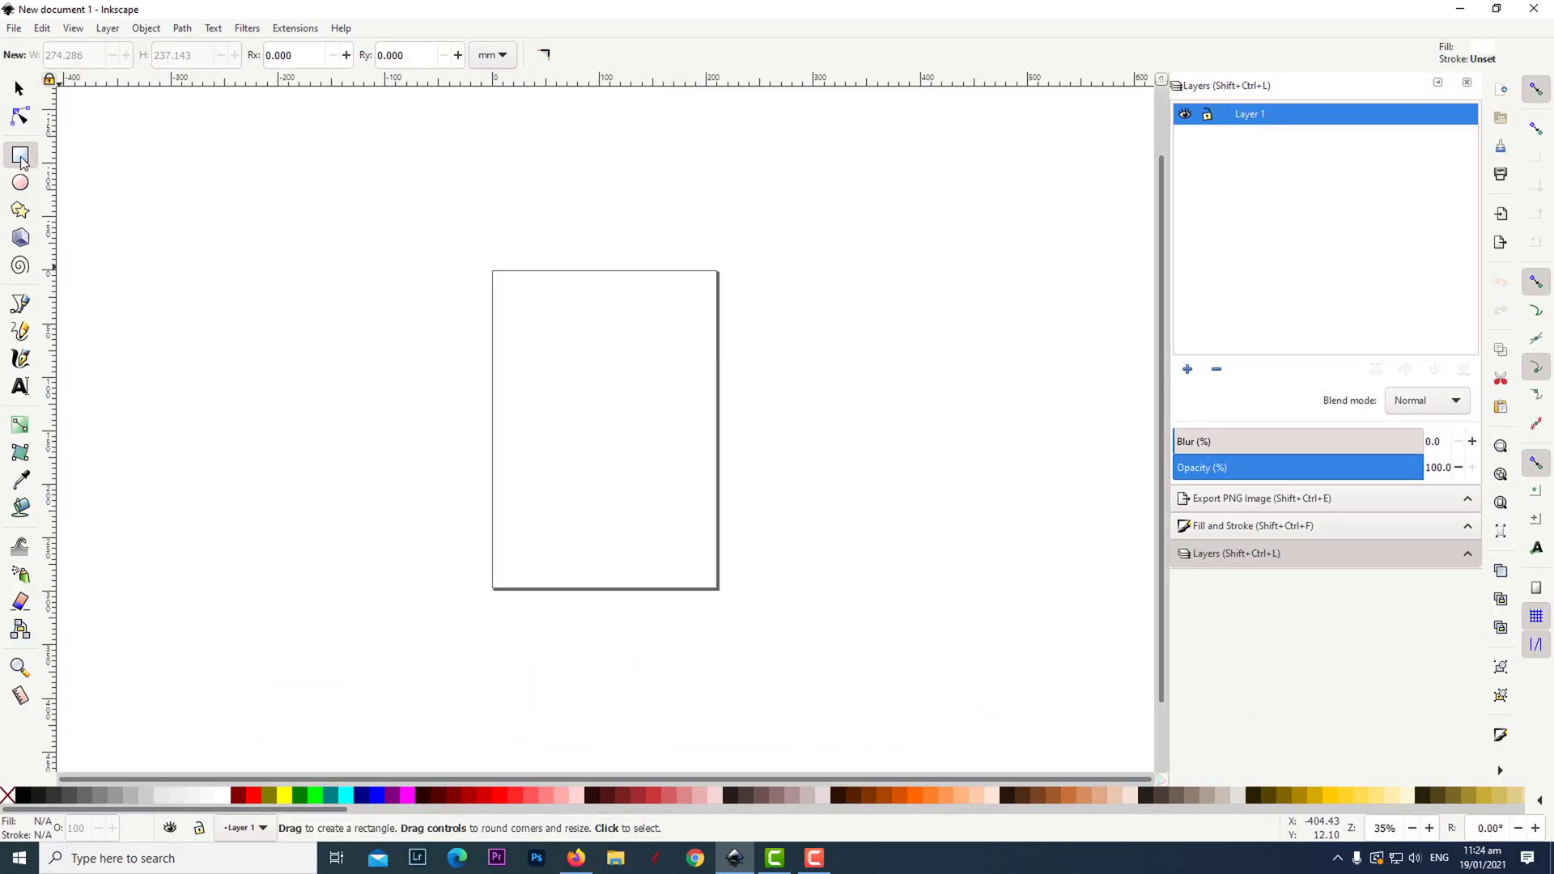
Cover the page with a 20% grey rectangle and rename Layer 1 to 'background'
left_click_drag(493, 273, 718, 589)
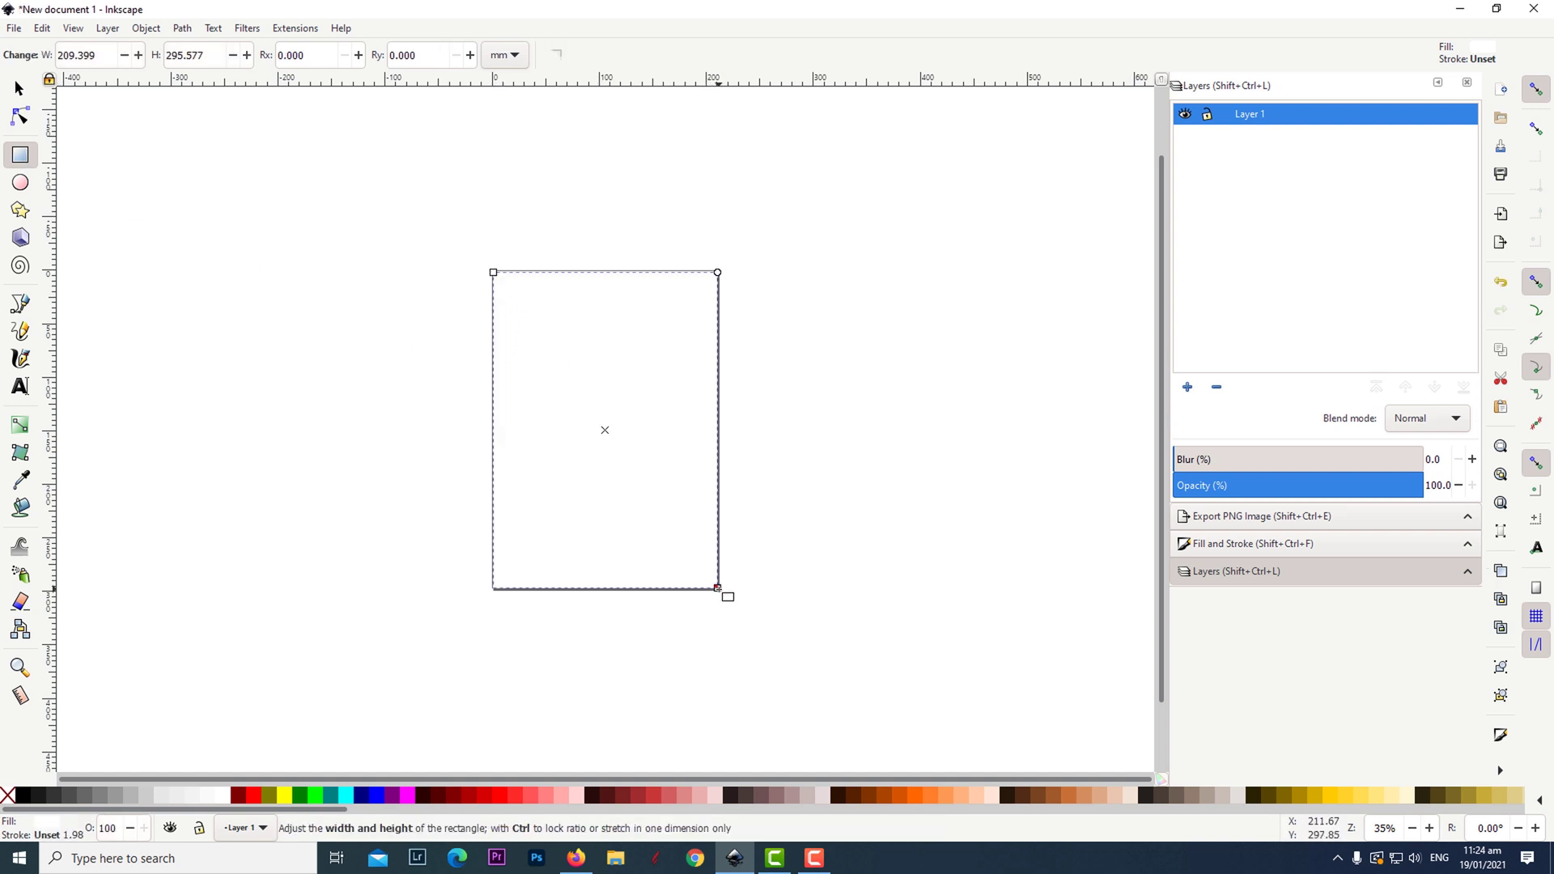
left_click(147, 799)
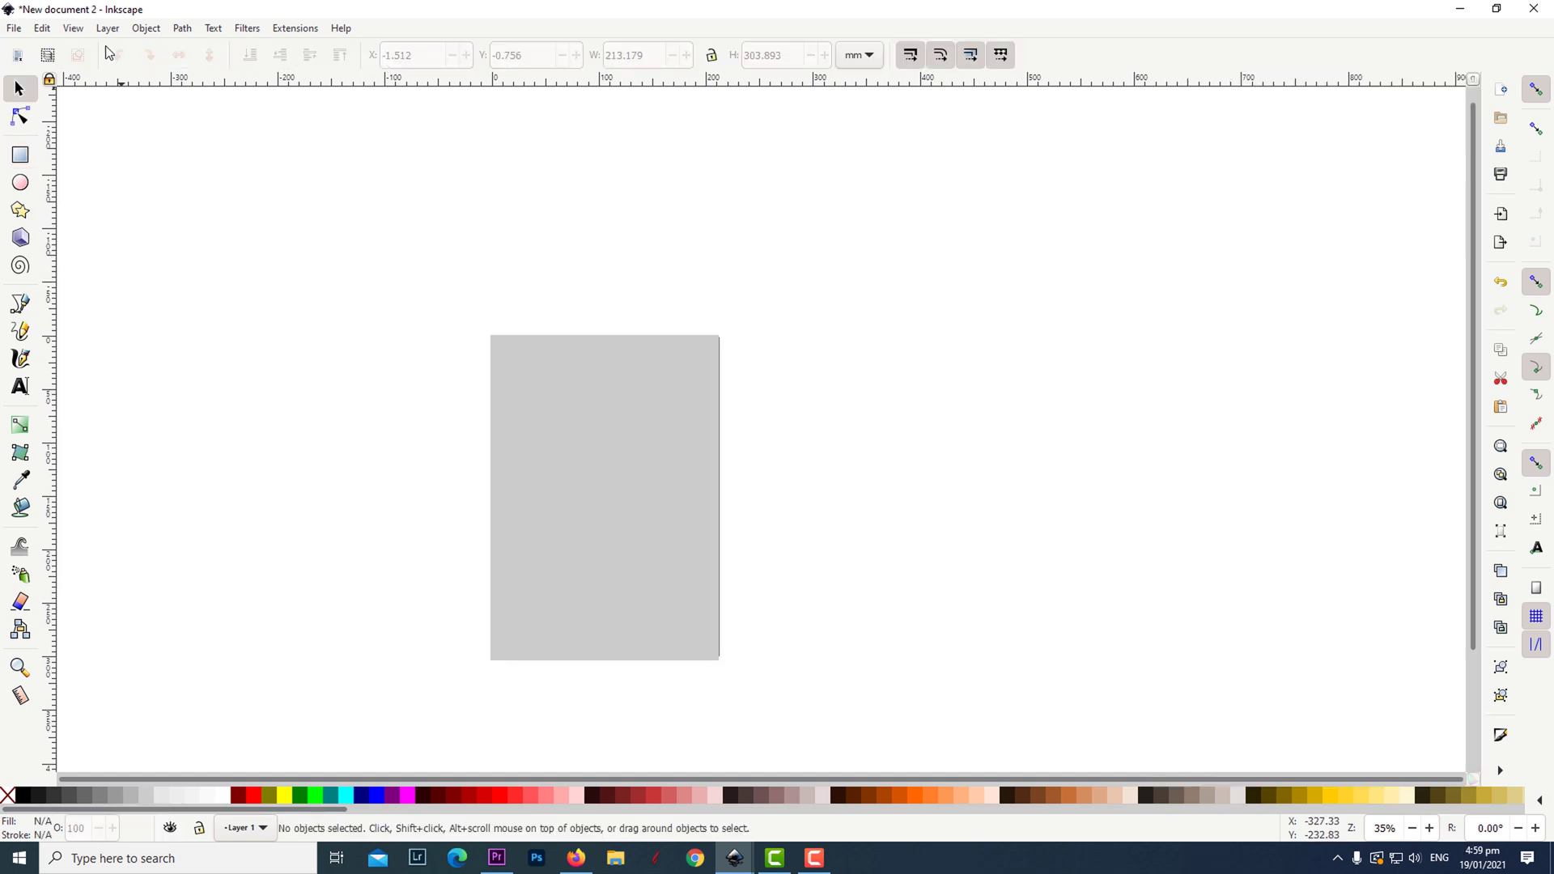
left_click(107, 29)
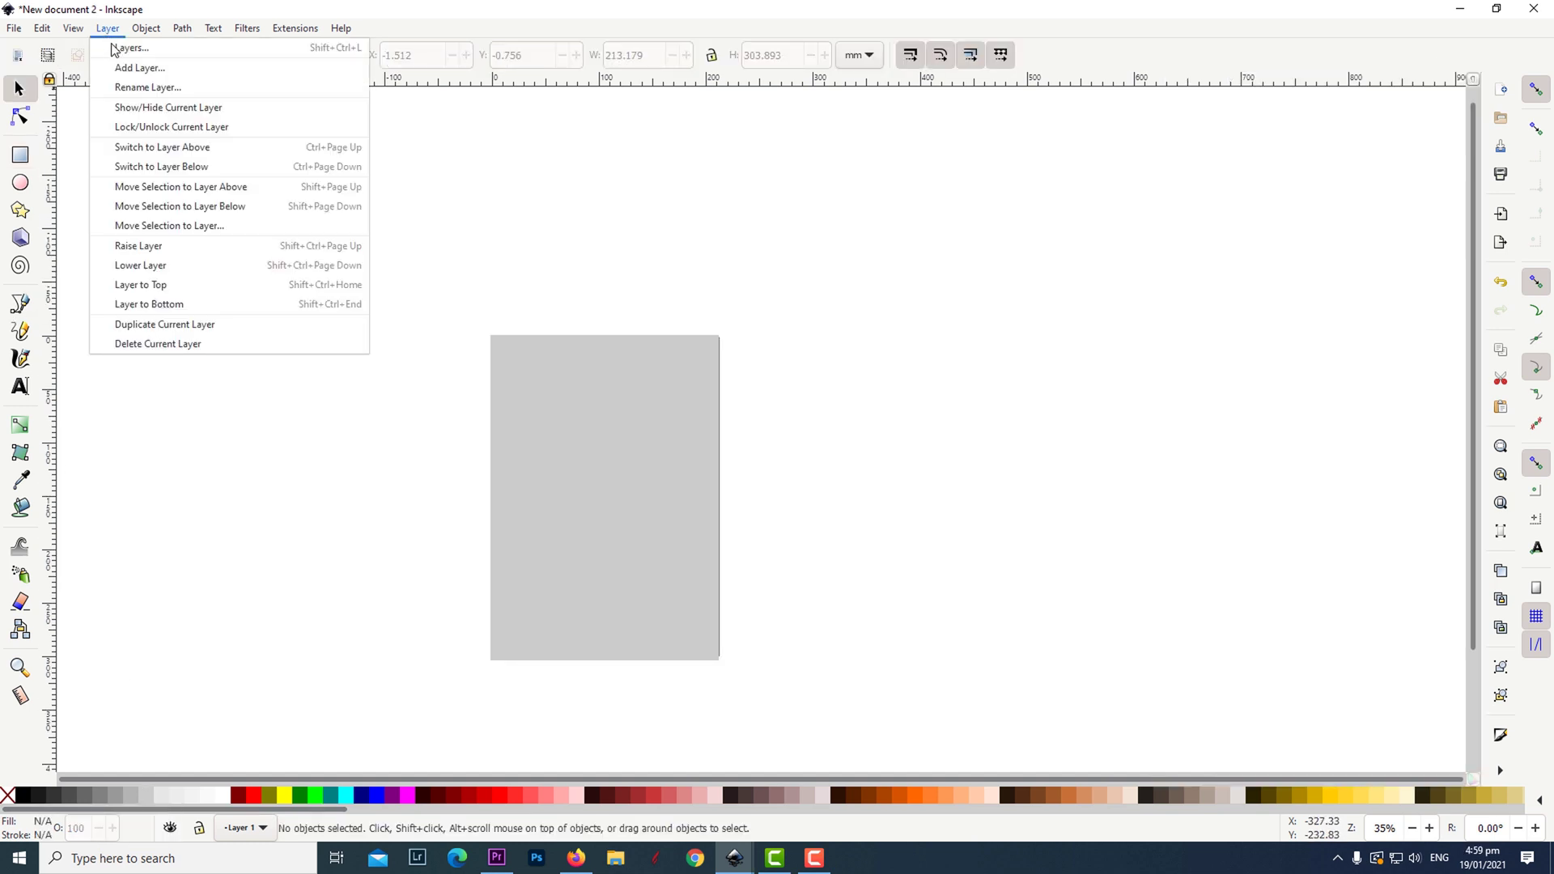
left_click(128, 48)
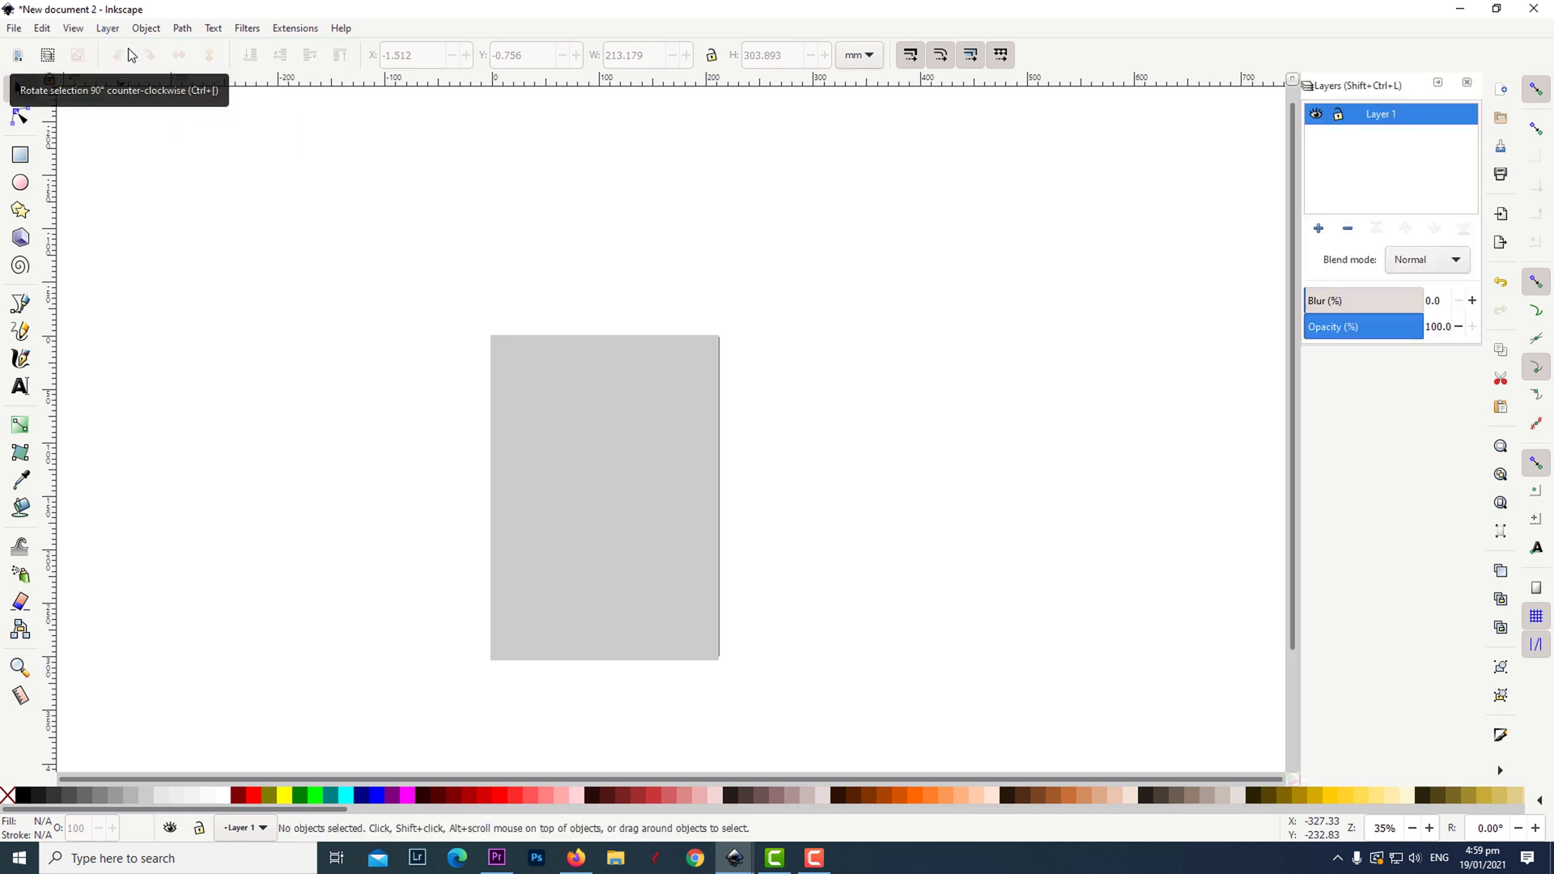
double_click(1390, 115)
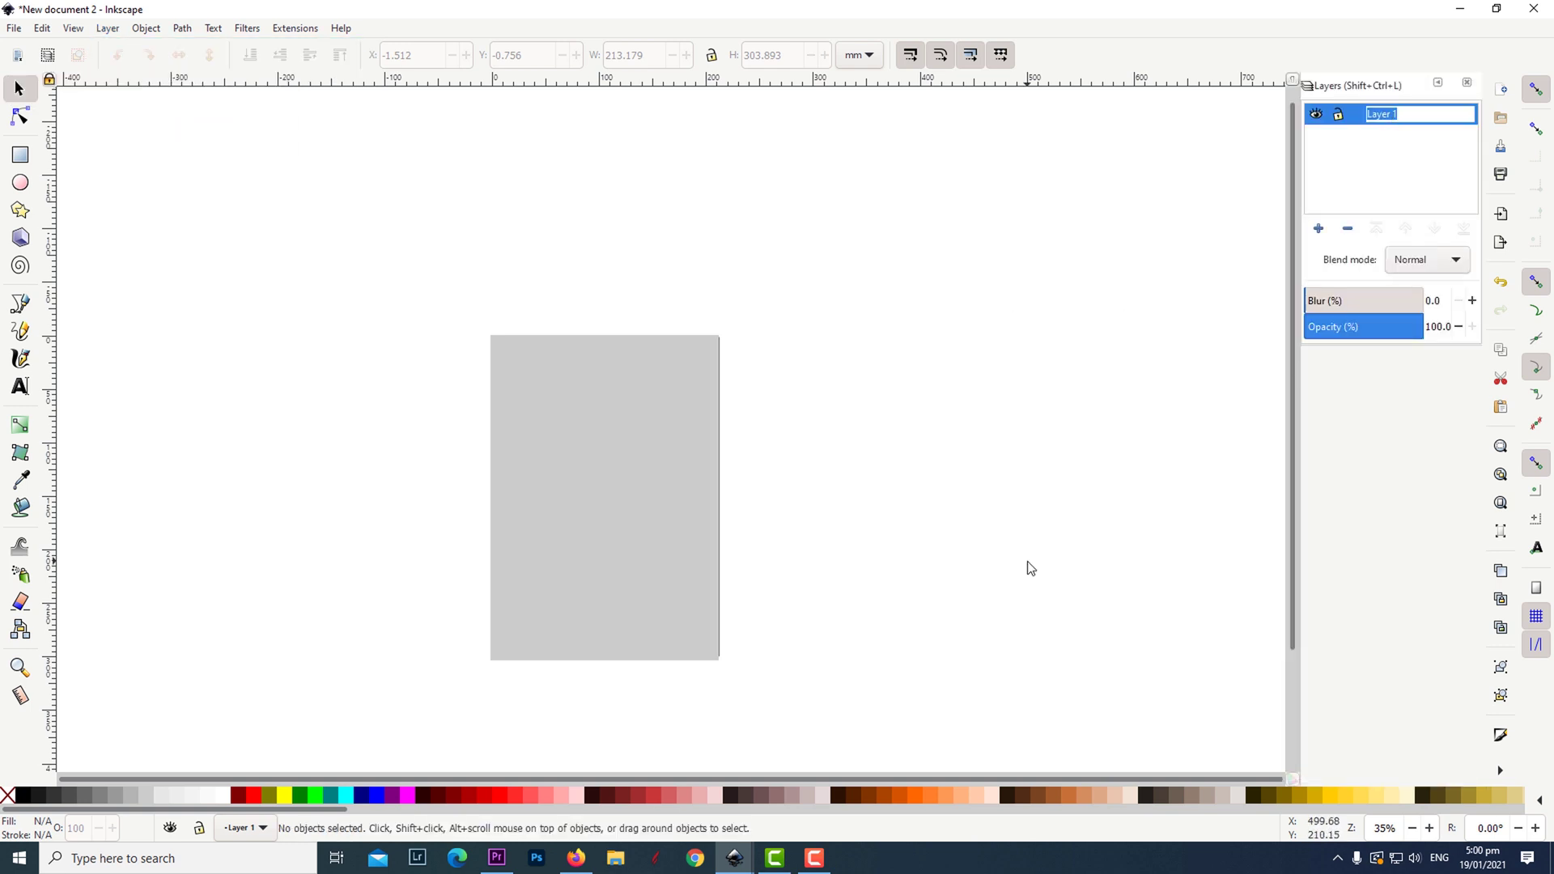
type("background")
key("Return")
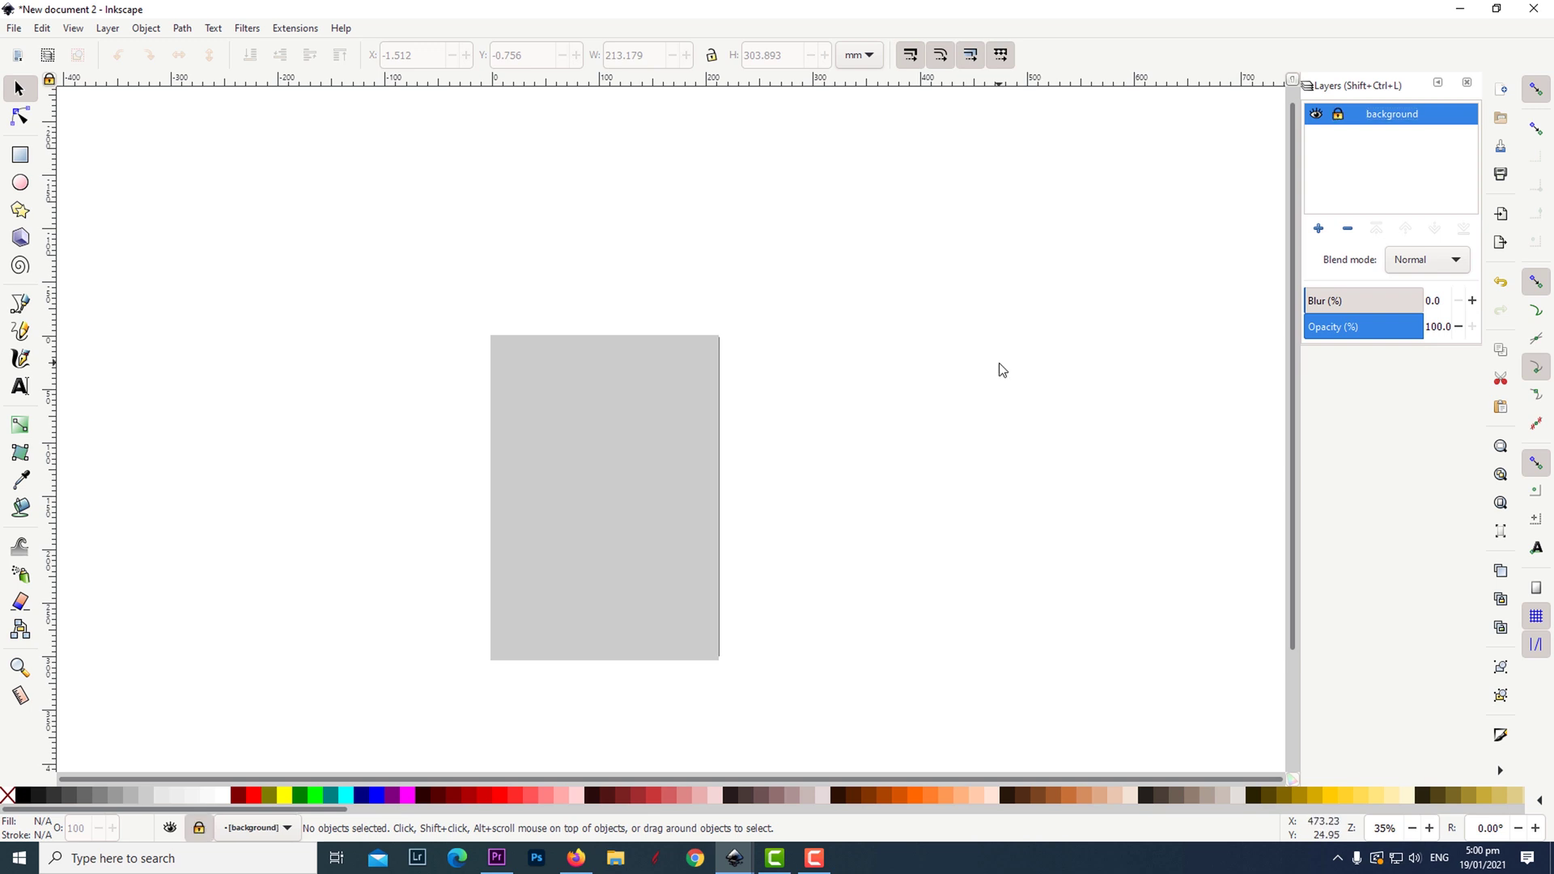
Add a new layer named 'heart pattern'
left_click(1319, 229)
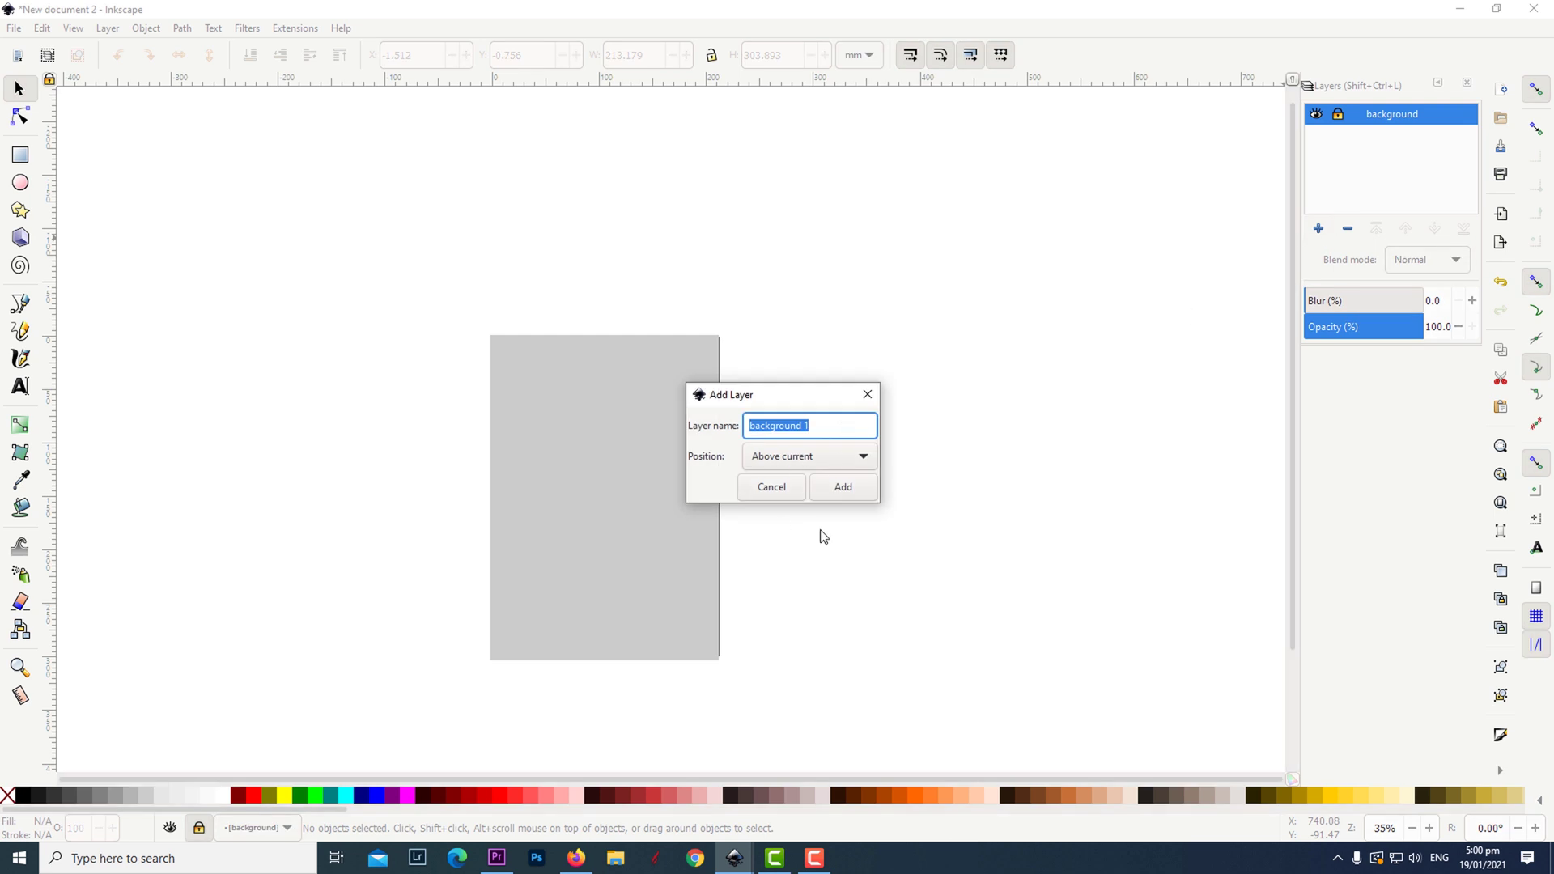
type("heart pattern")
left_click(844, 487)
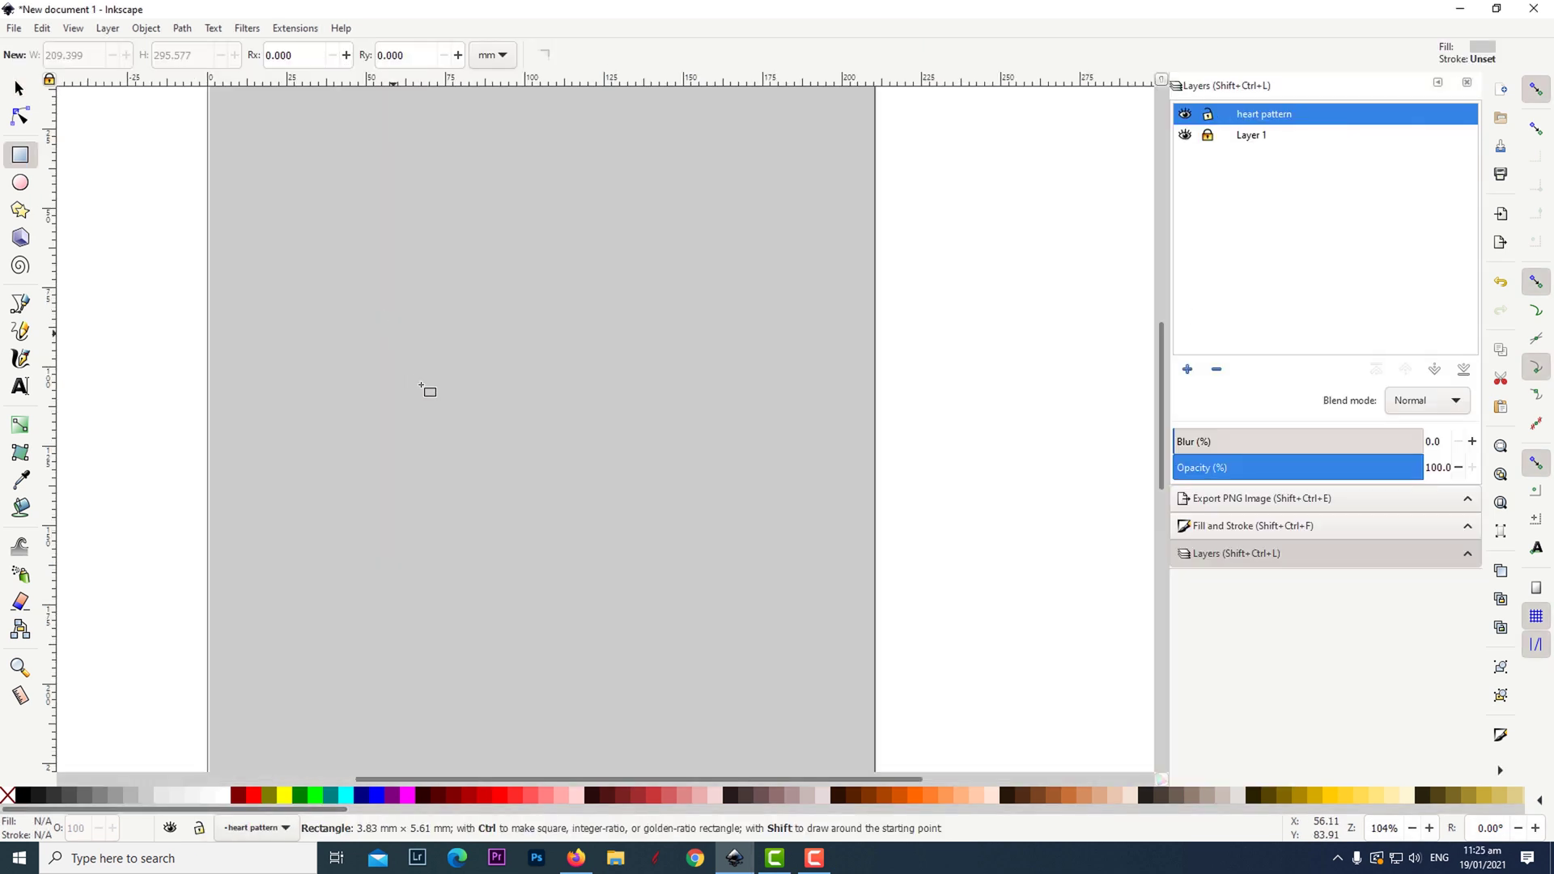
Draw a white rectangle on that layer and size it to 80 × 80 mm
left_click_drag(381, 332, 601, 513)
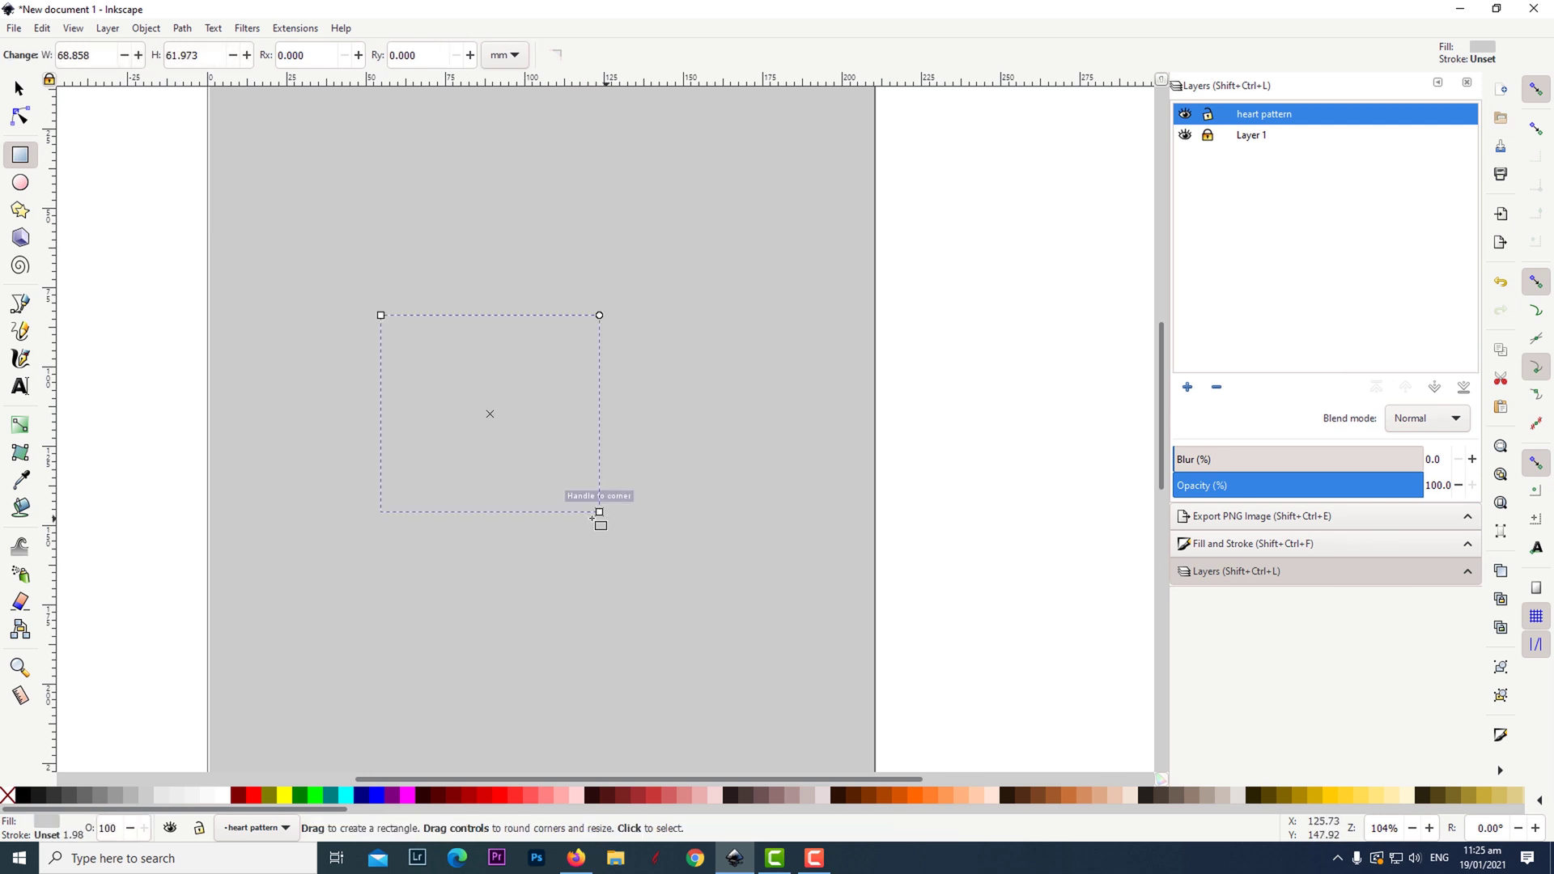
left_click(18, 91)
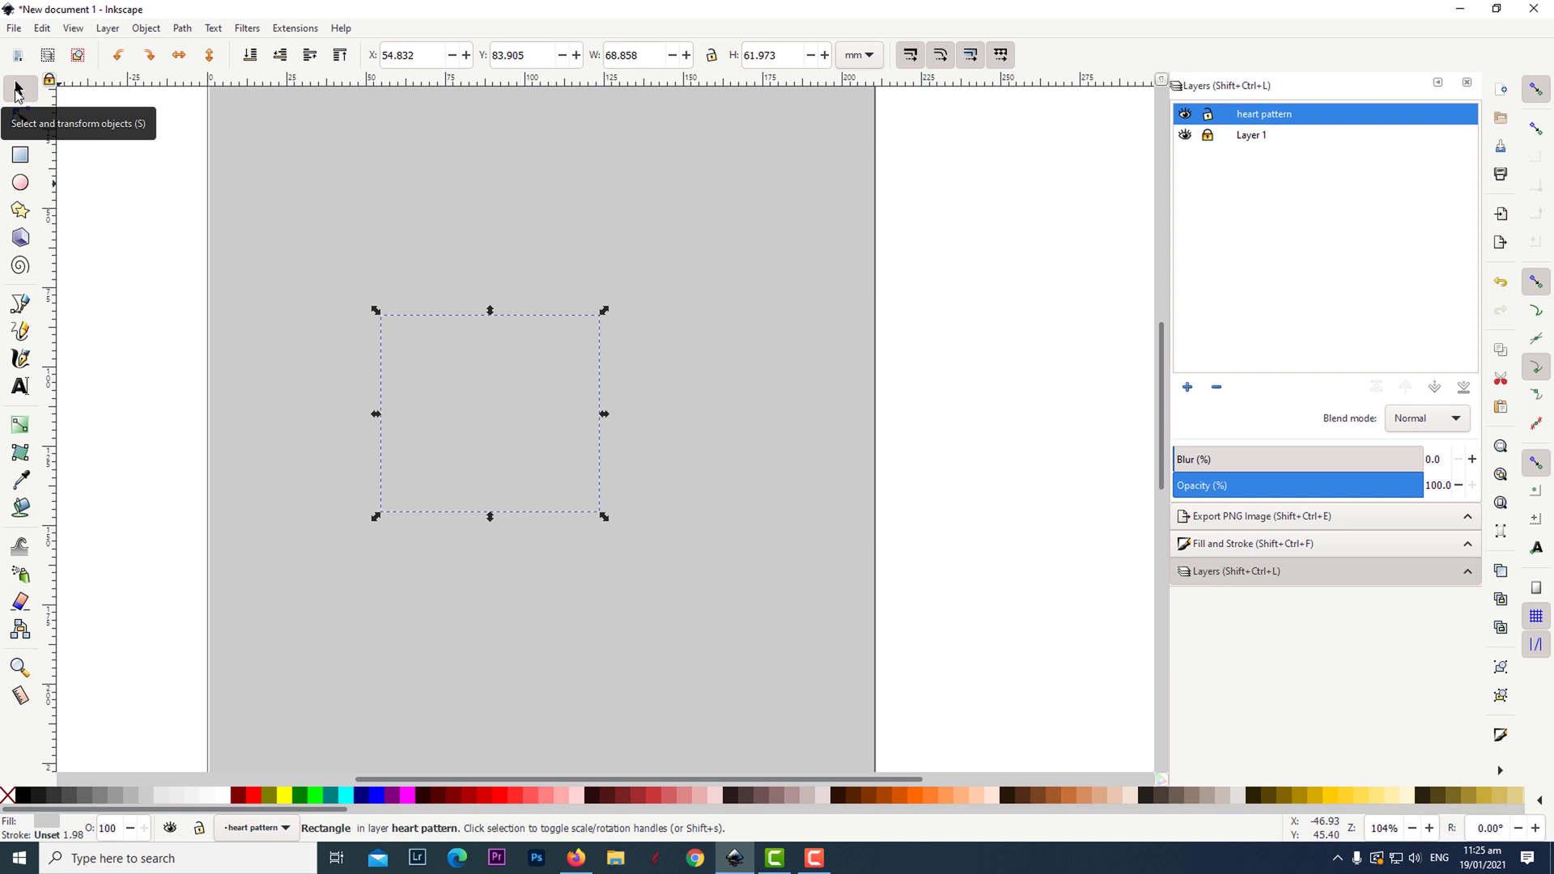
key("shift+Right")
key("shift+Right")
key("shift+Up")
key("shift+Up")
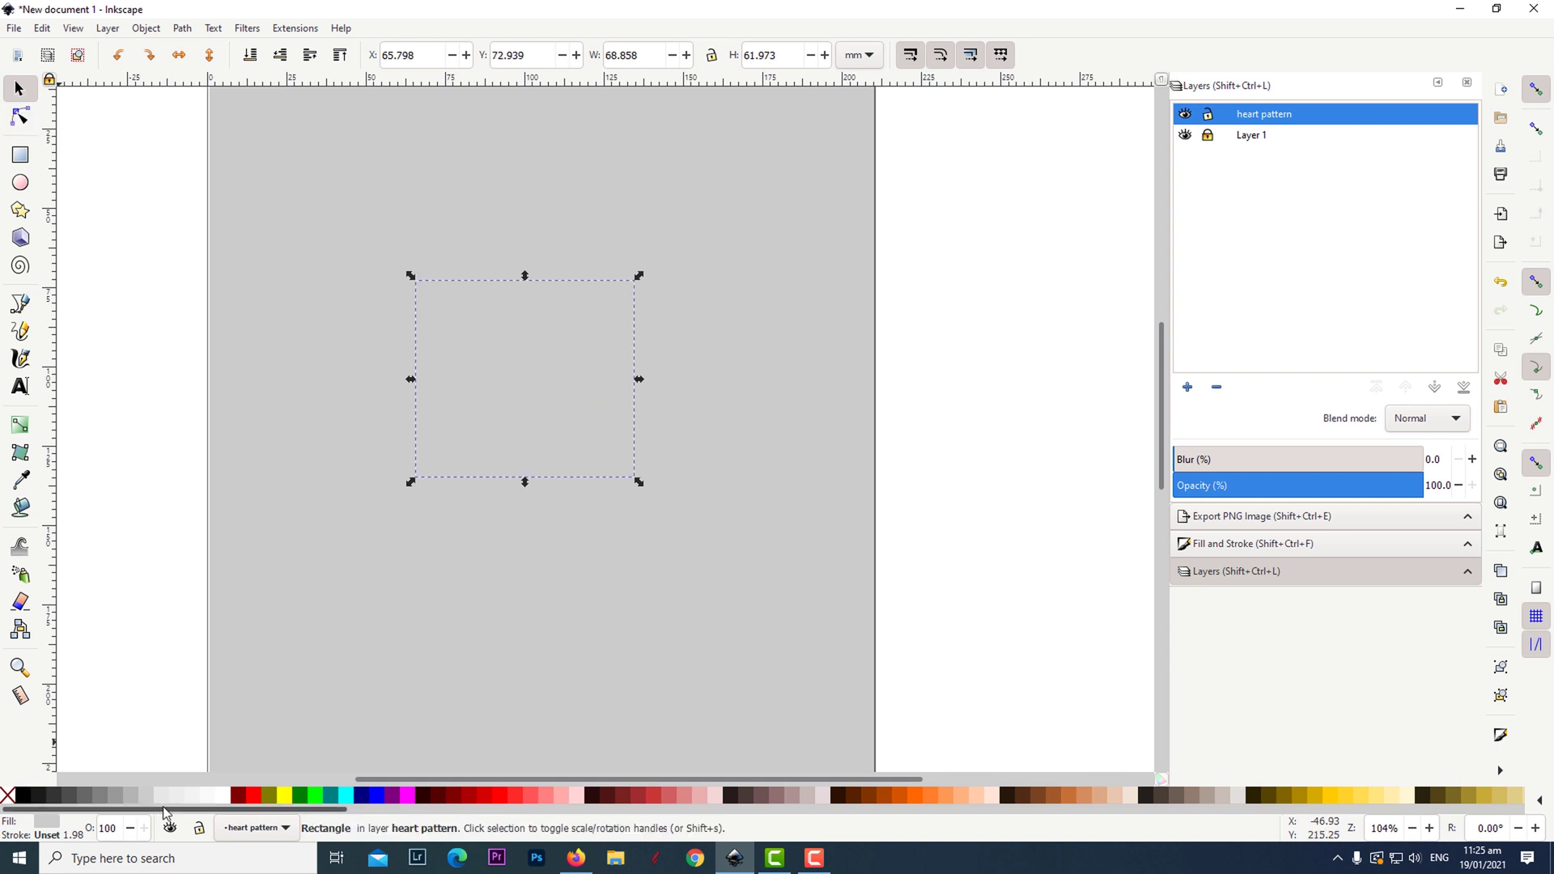
left_click(225, 800)
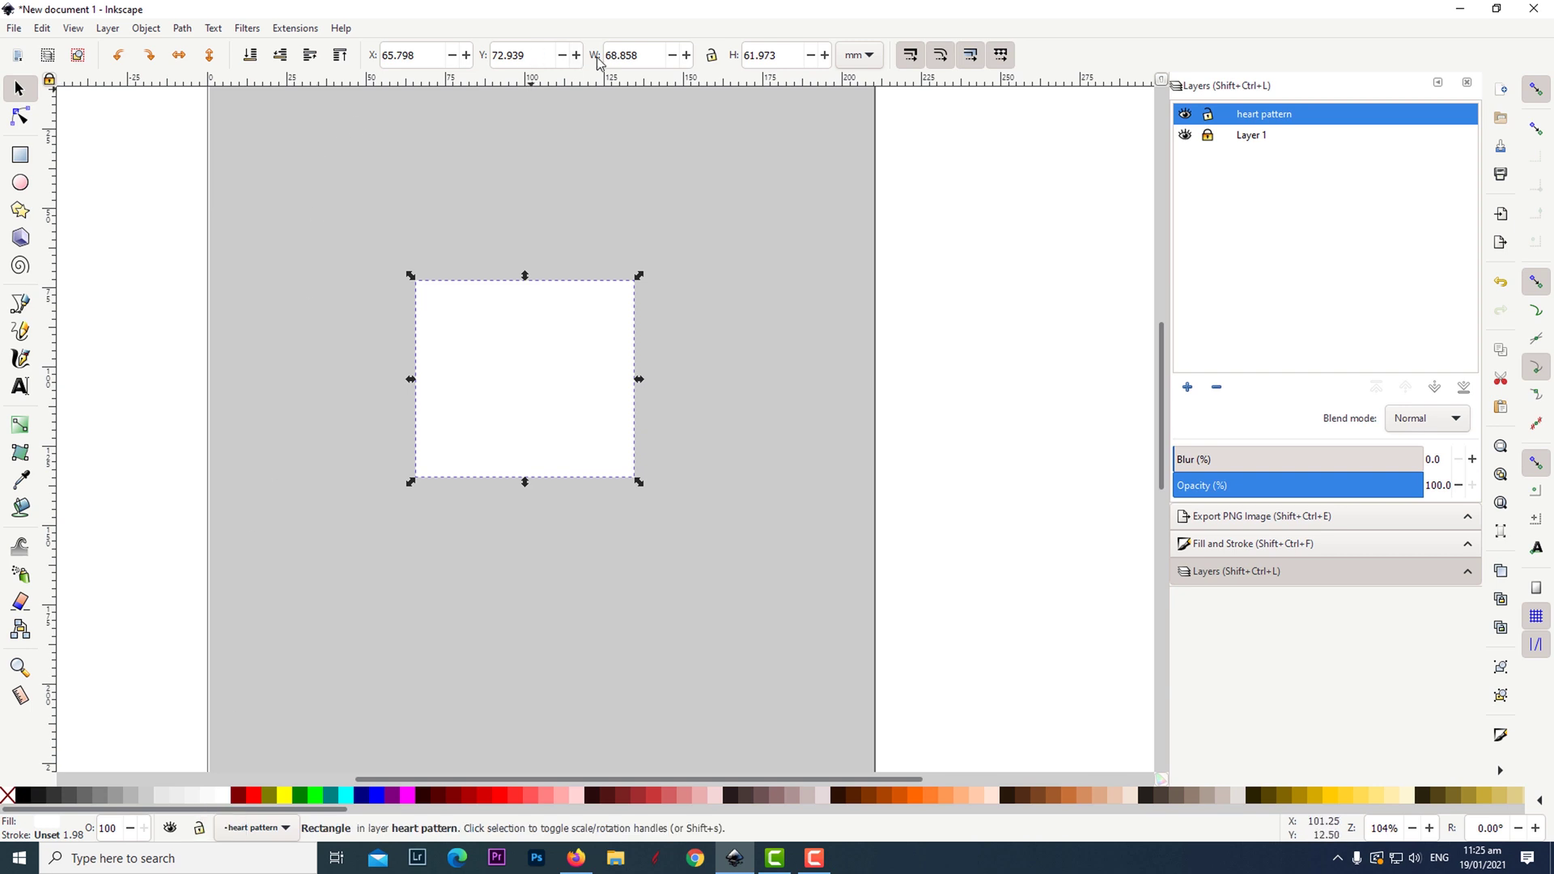
left_click_drag(665, 54, 572, 54)
type("80")
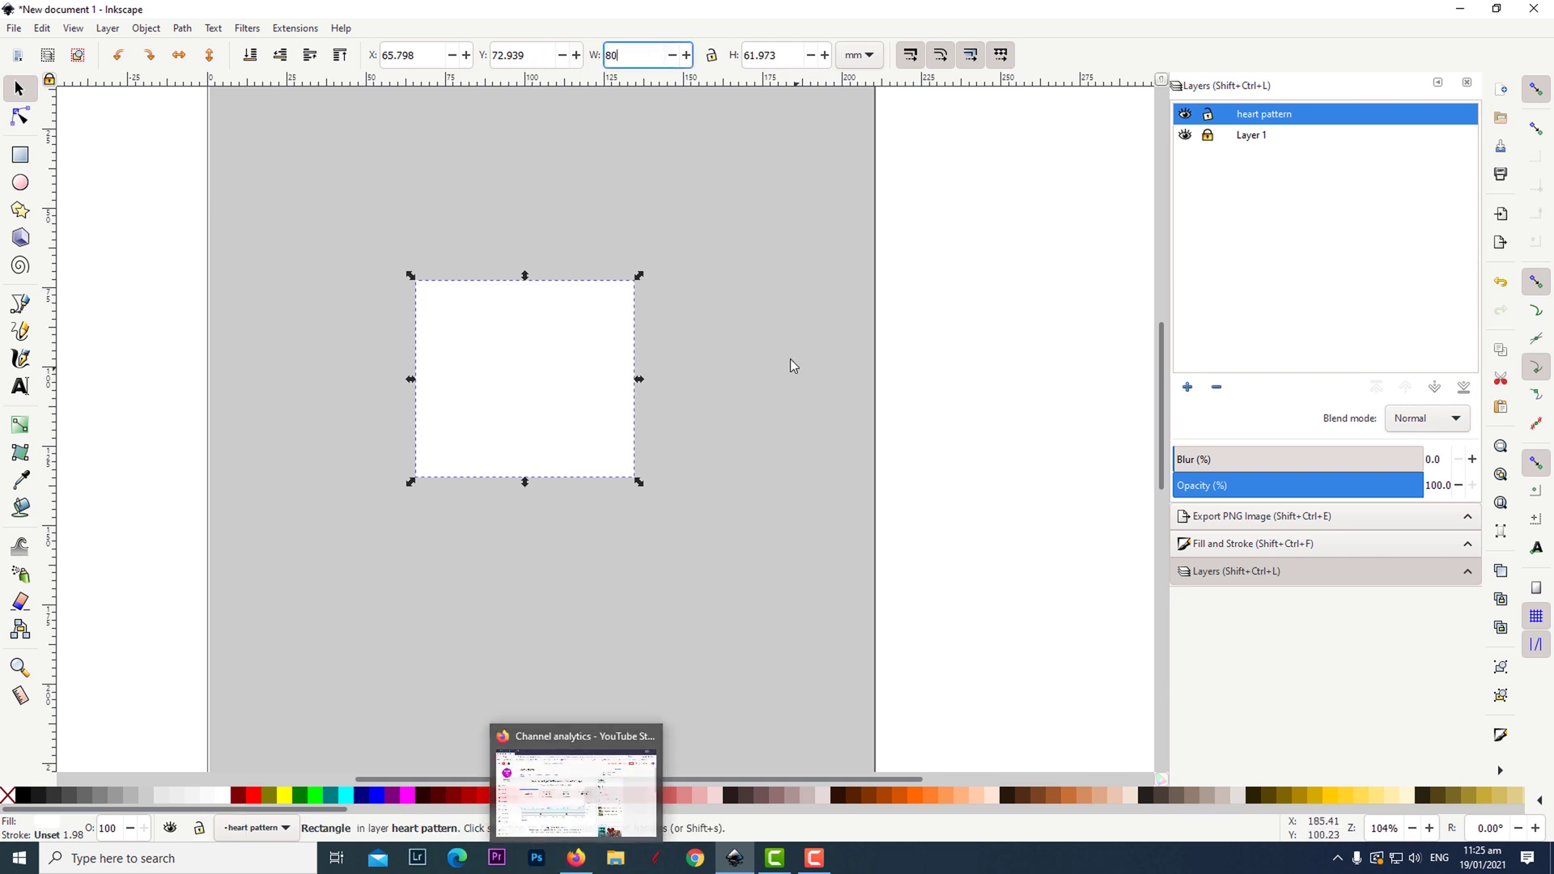
key("Tab")
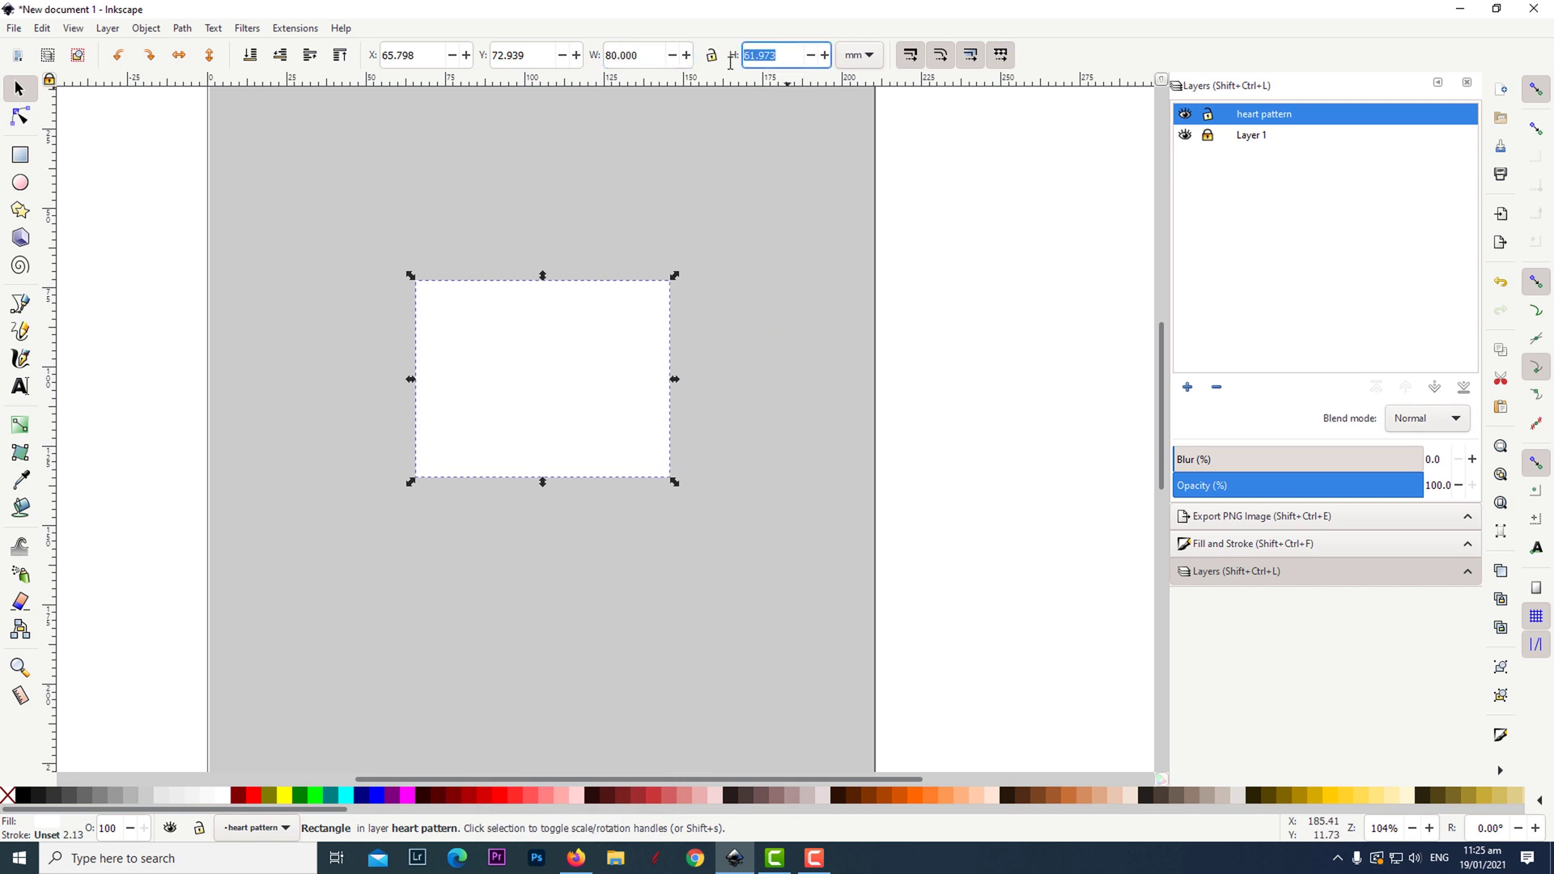
key("Return")
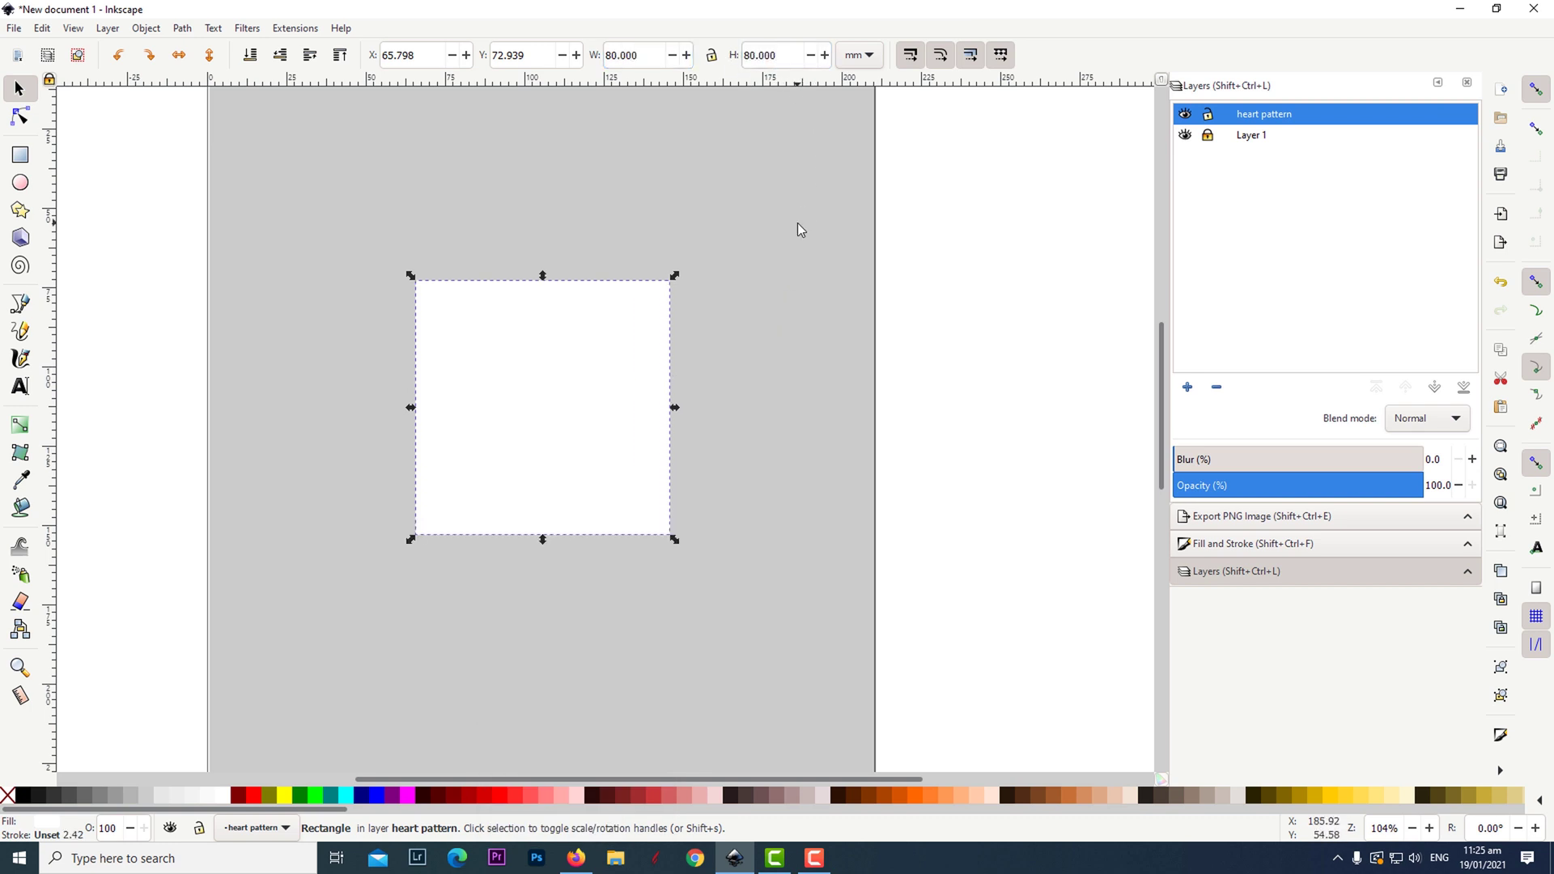
Rotate the white 80 mm square by 45° using the Transform dialog's Rotate tab
left_click(147, 29)
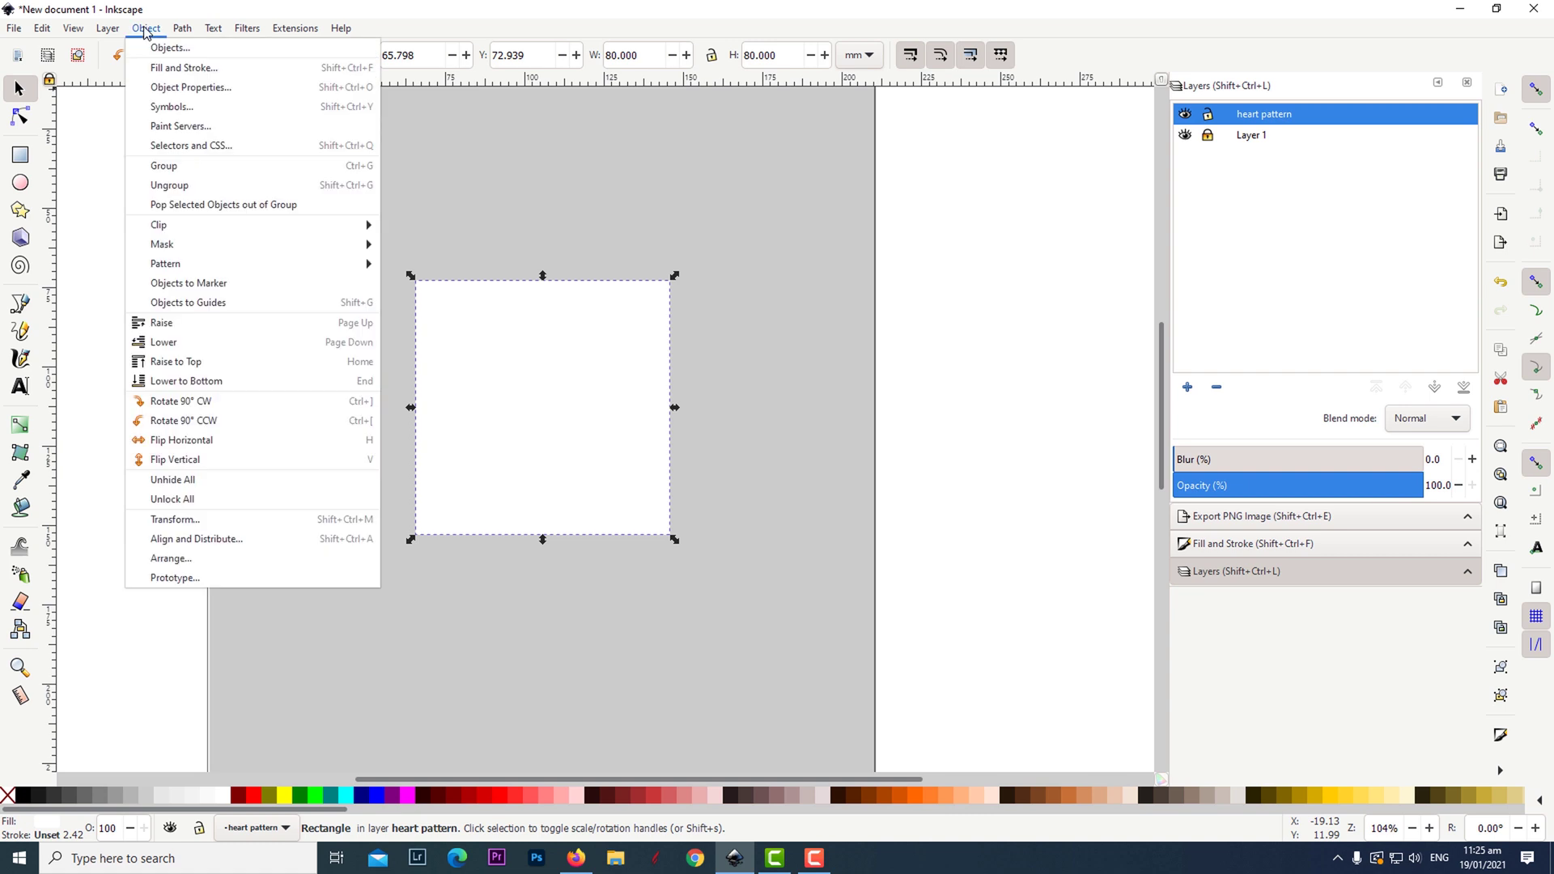
left_click(200, 520)
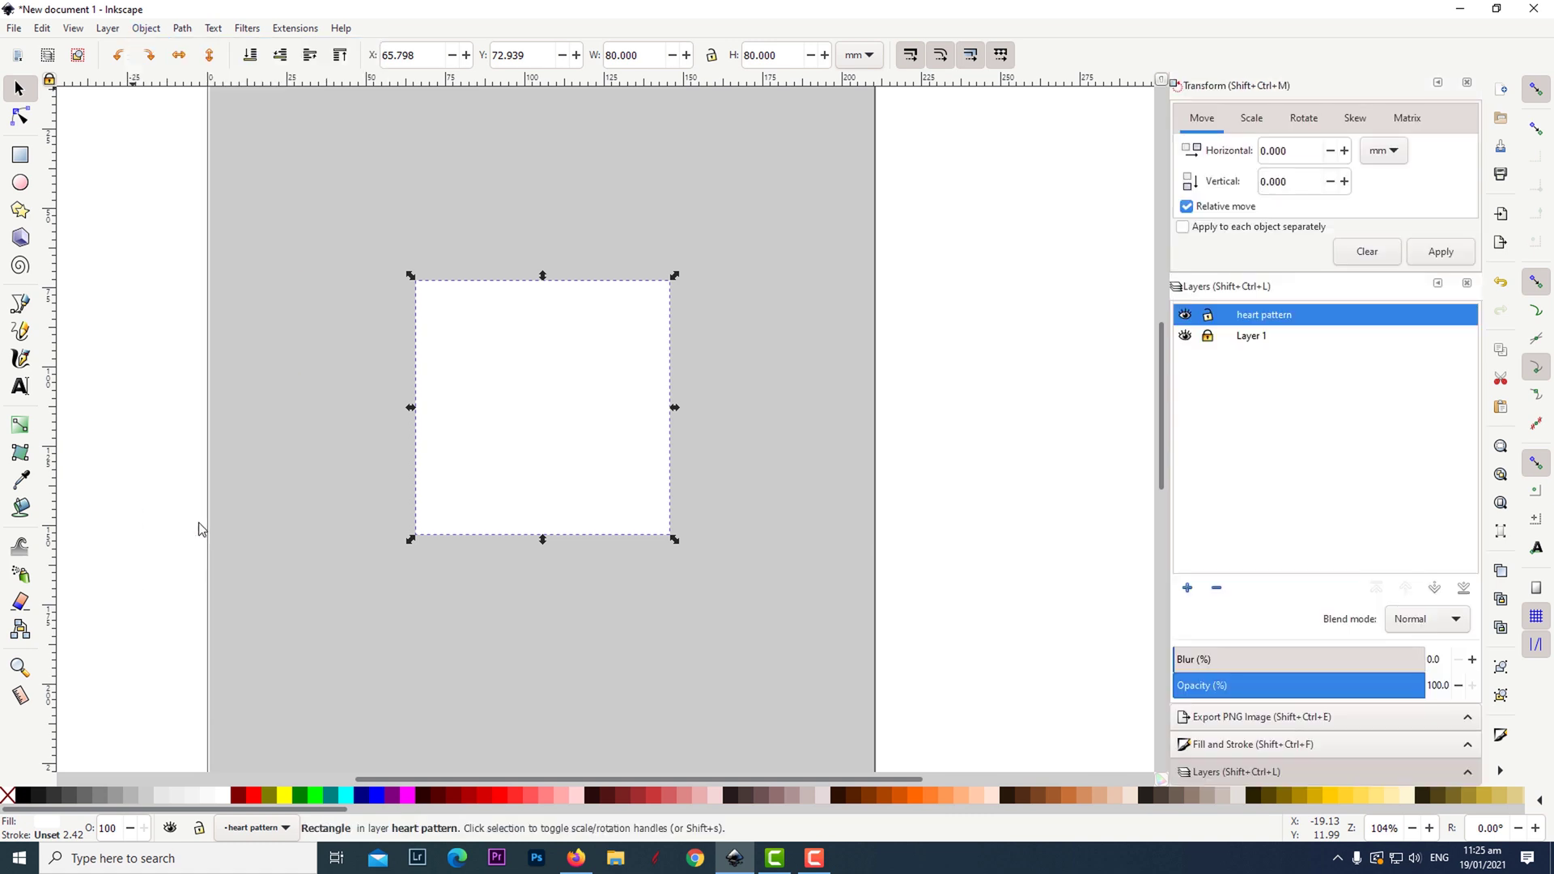
left_click(1301, 123)
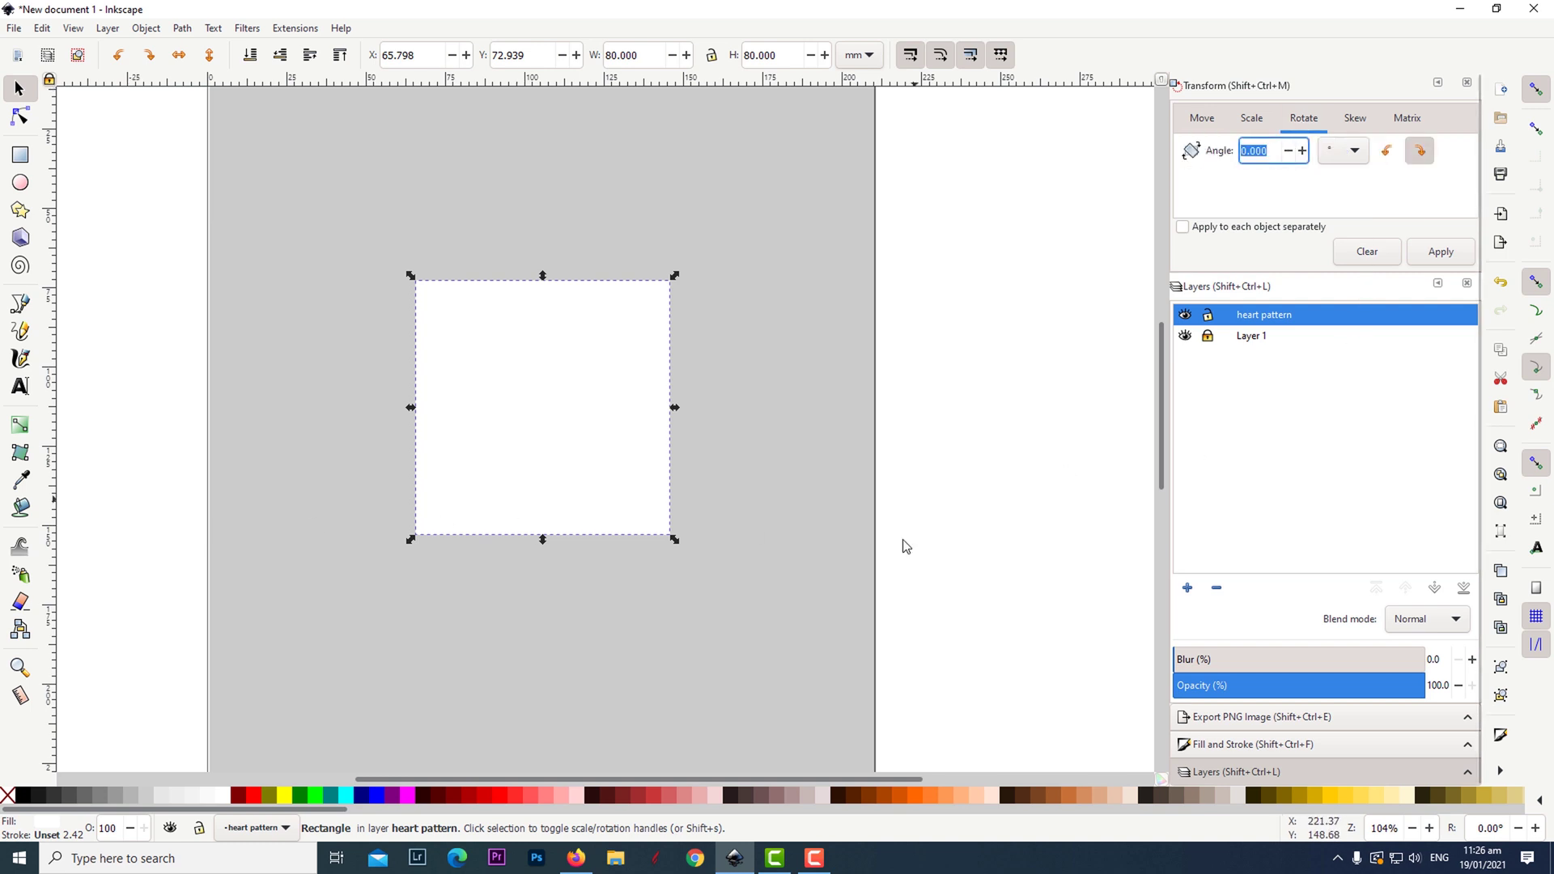
type("45")
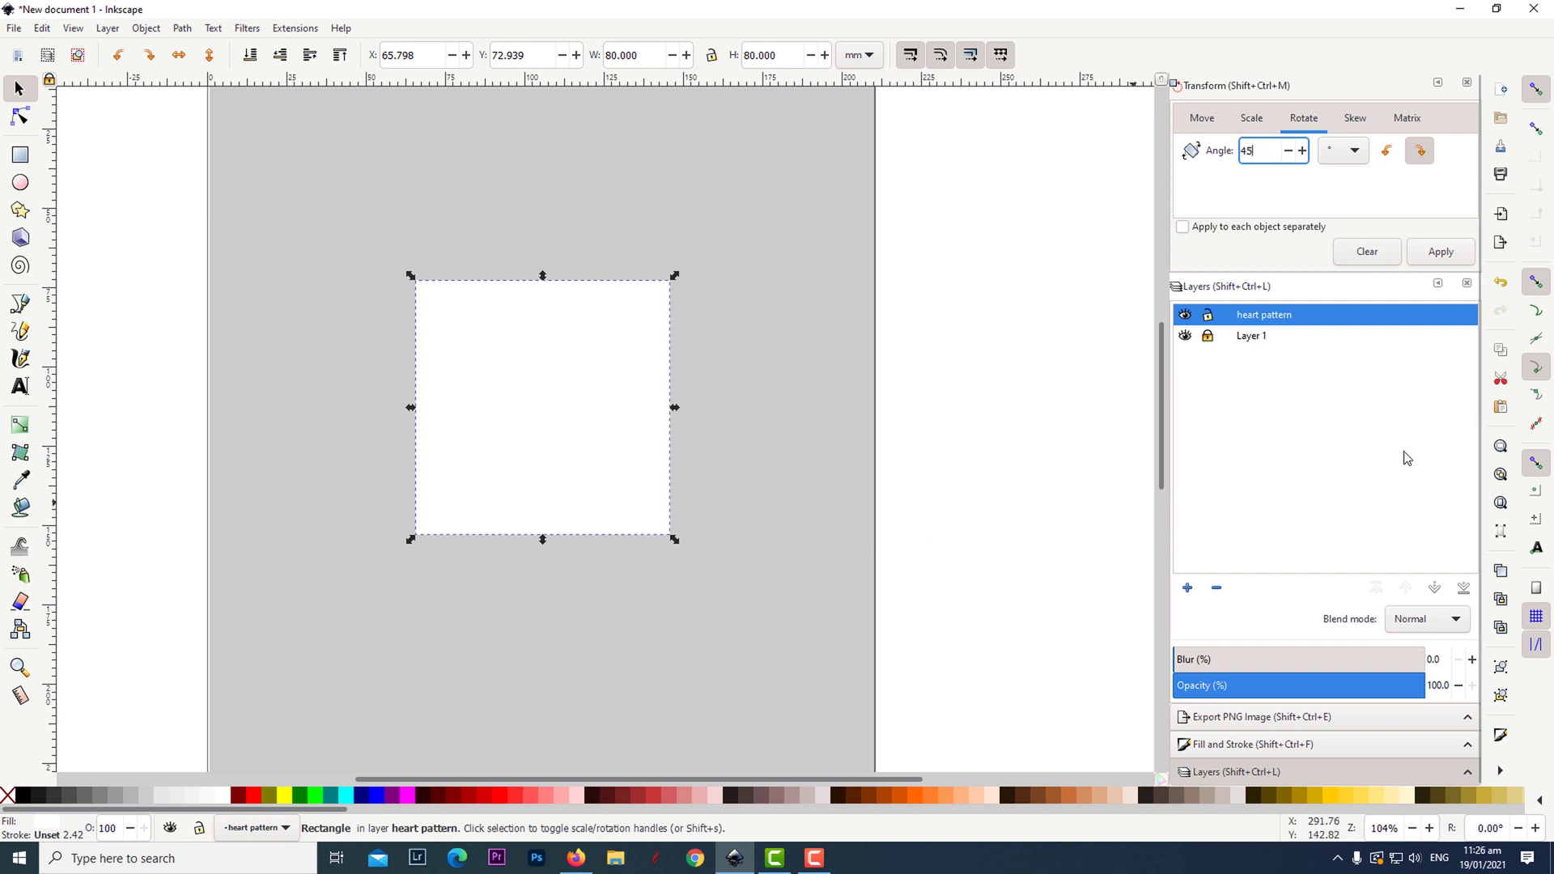
left_click(1439, 254)
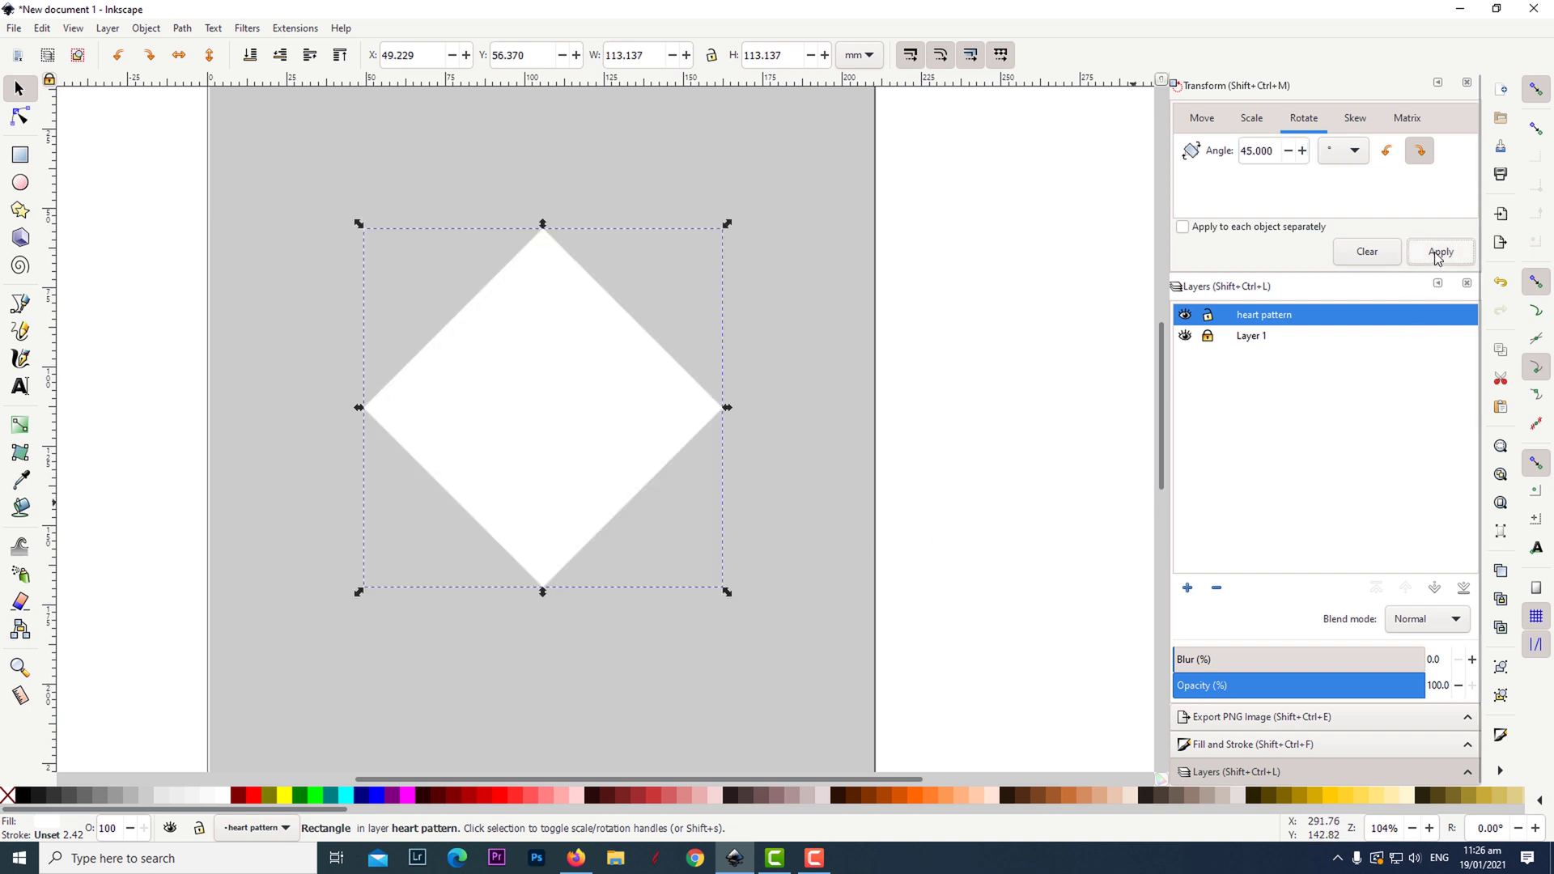
Save the drawing as 'heart design.svg'
left_click(14, 28)
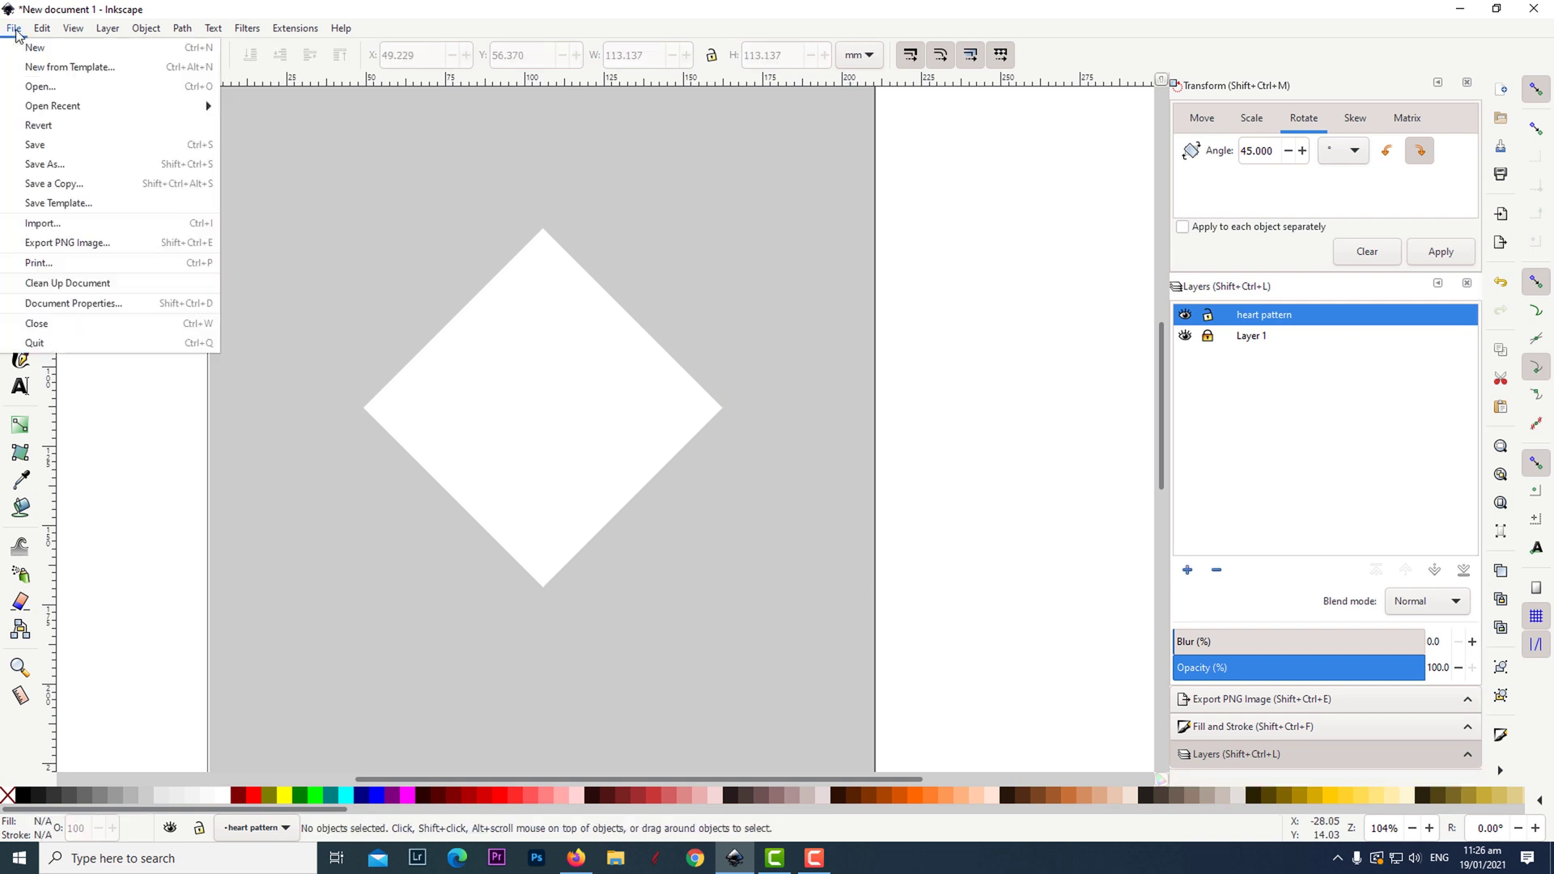
left_click(37, 161)
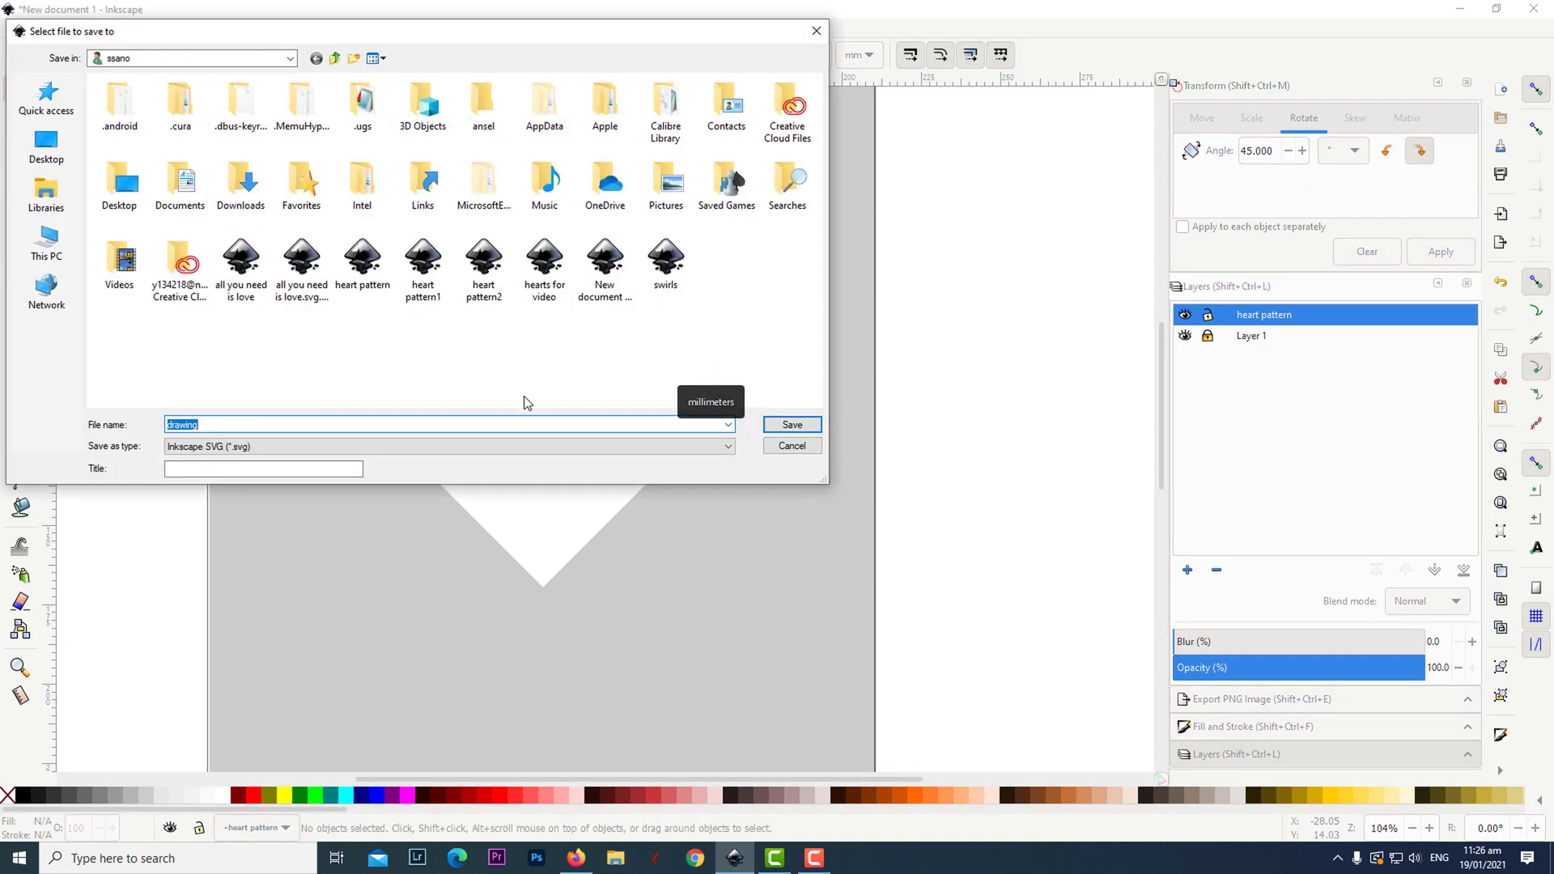
type("heart design")
left_click(793, 424)
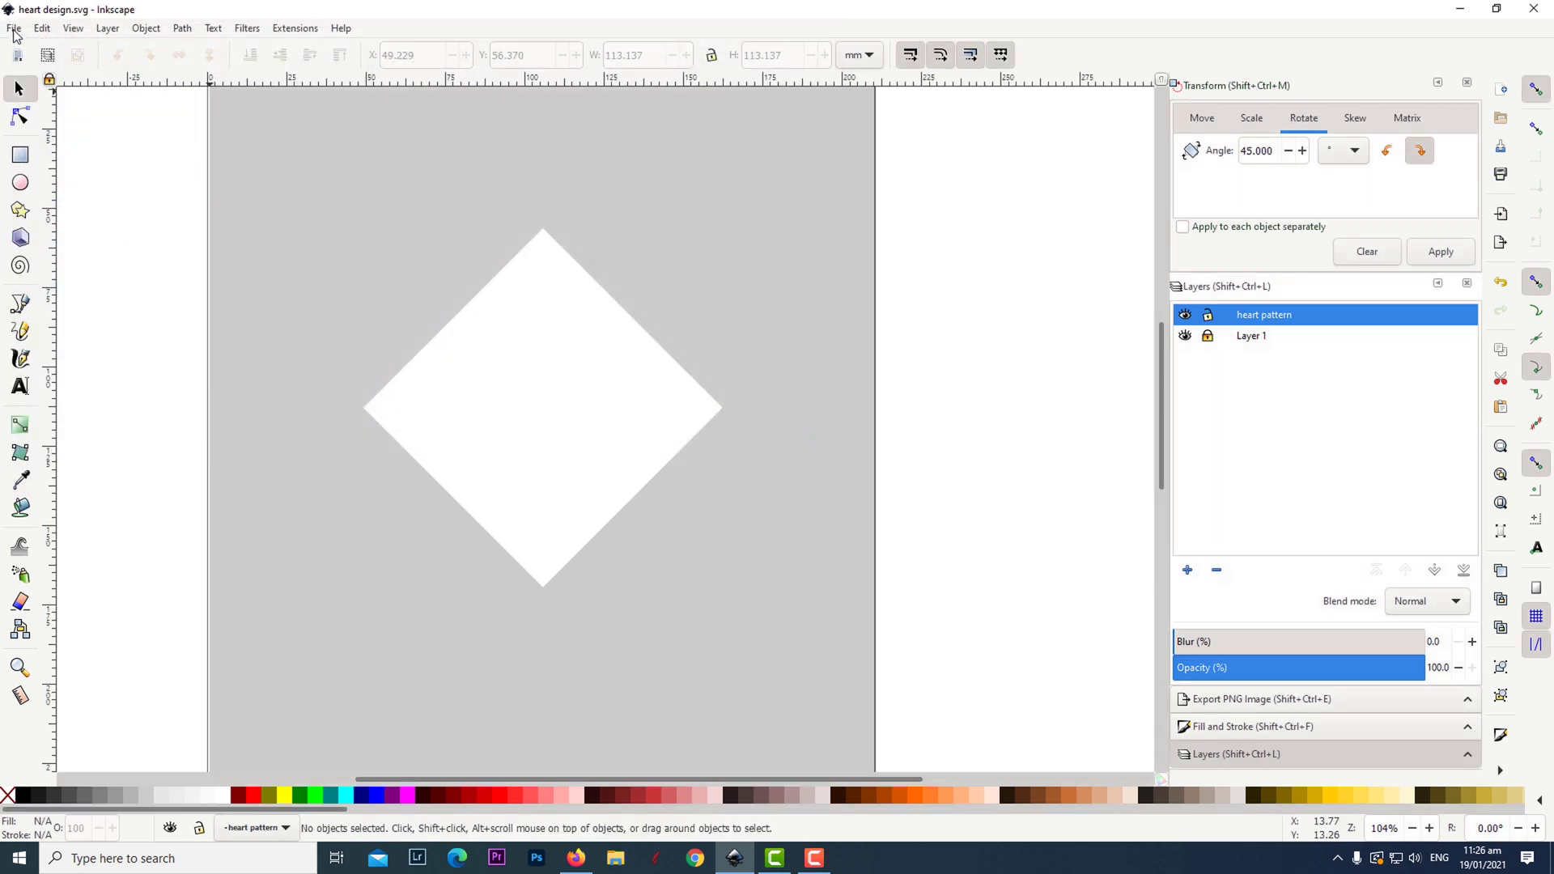
Import the red heart PNG as an embedded image and place it above-right of the diamond
left_click(14, 31)
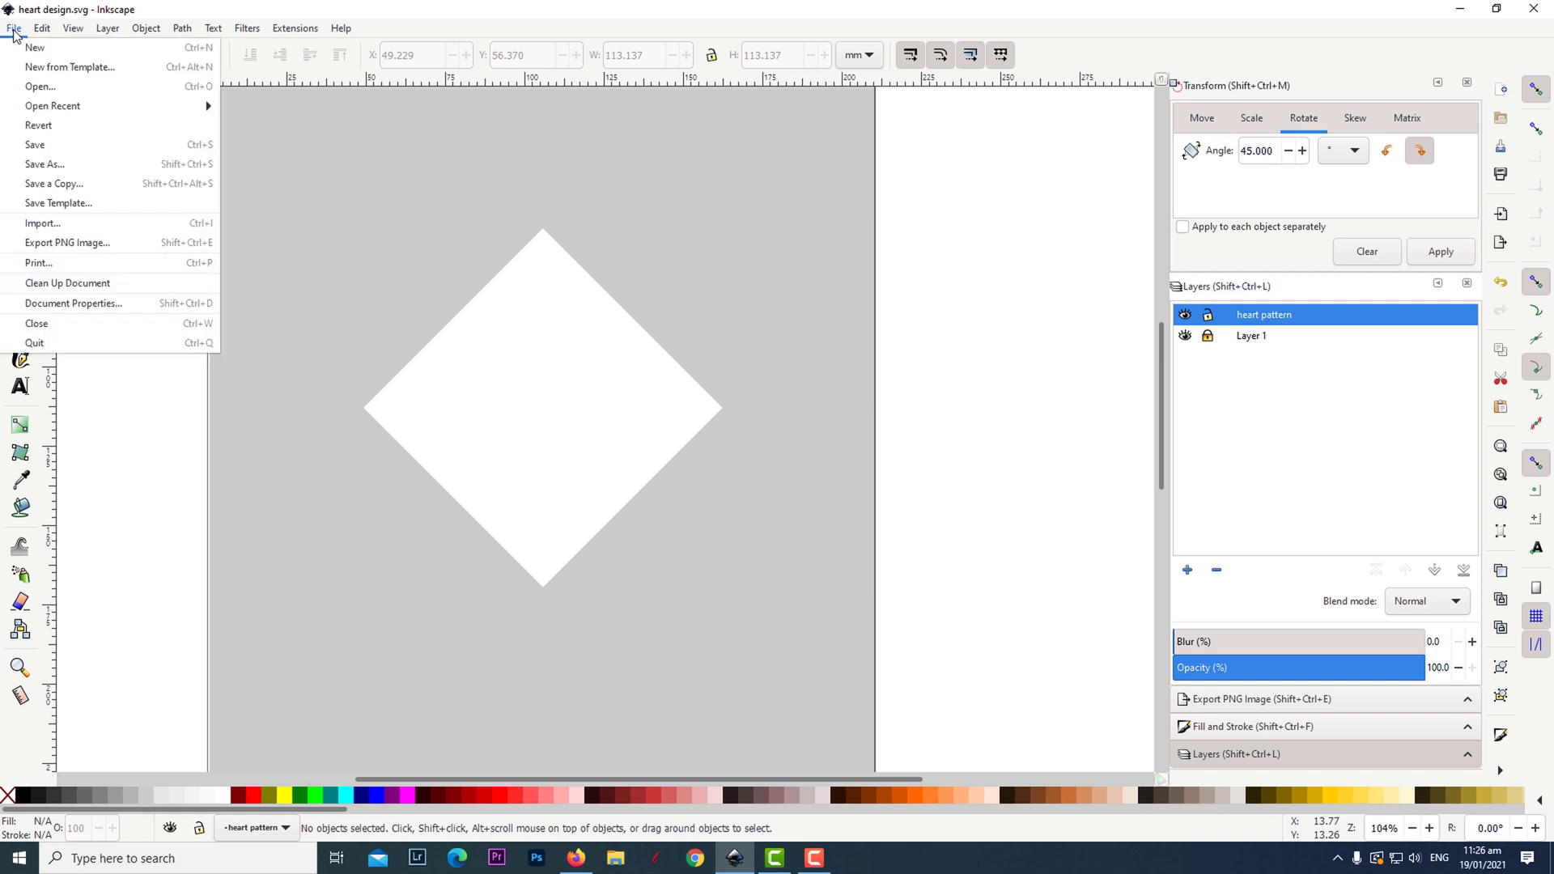
left_click(51, 228)
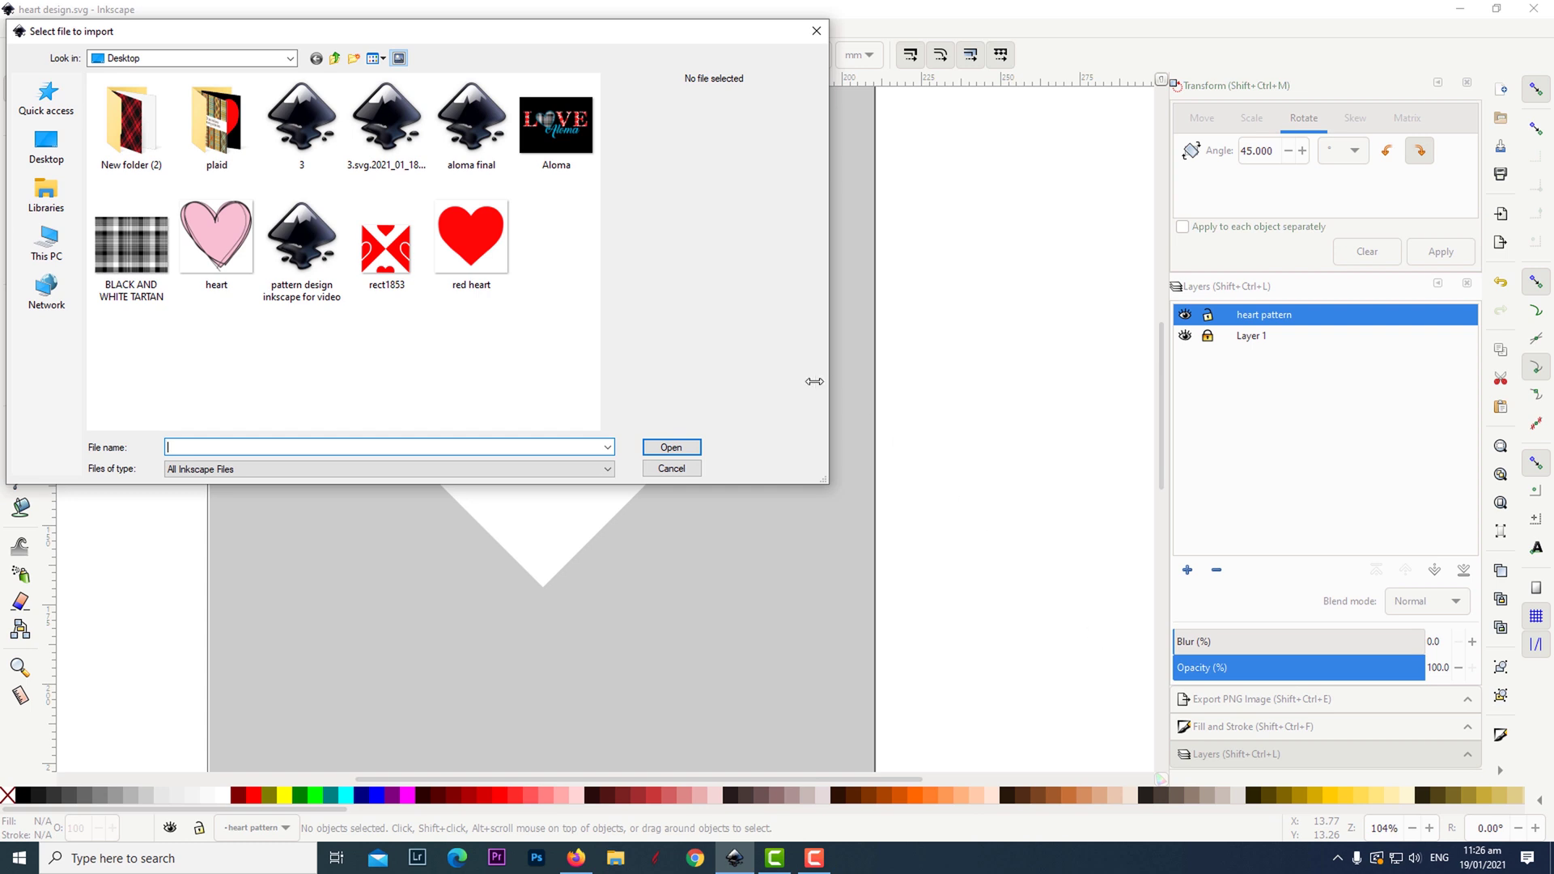
left_click(492, 251)
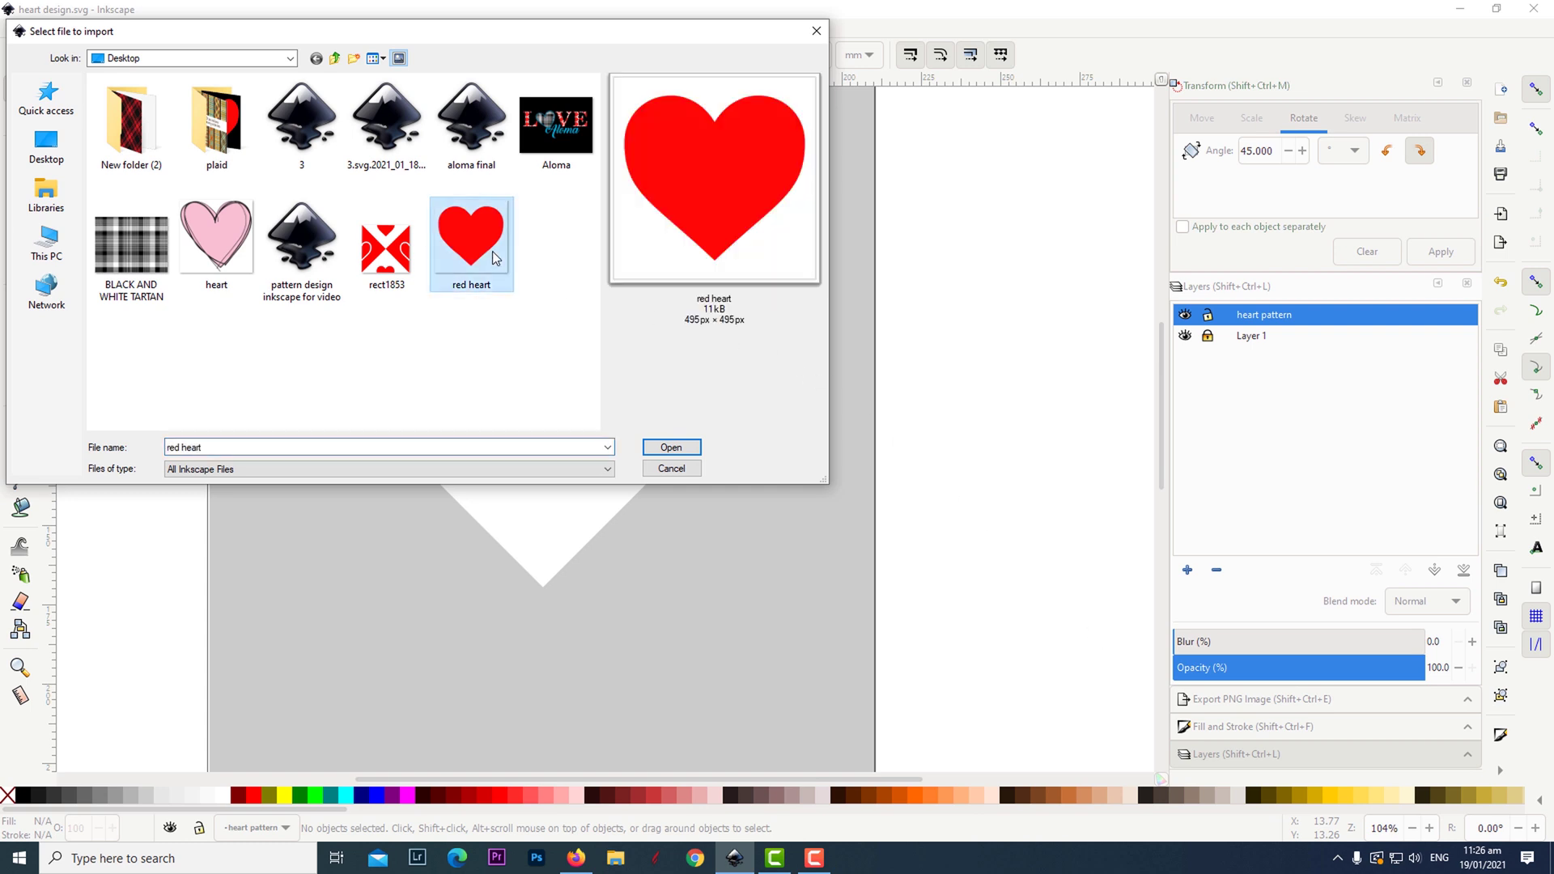
left_click(680, 450)
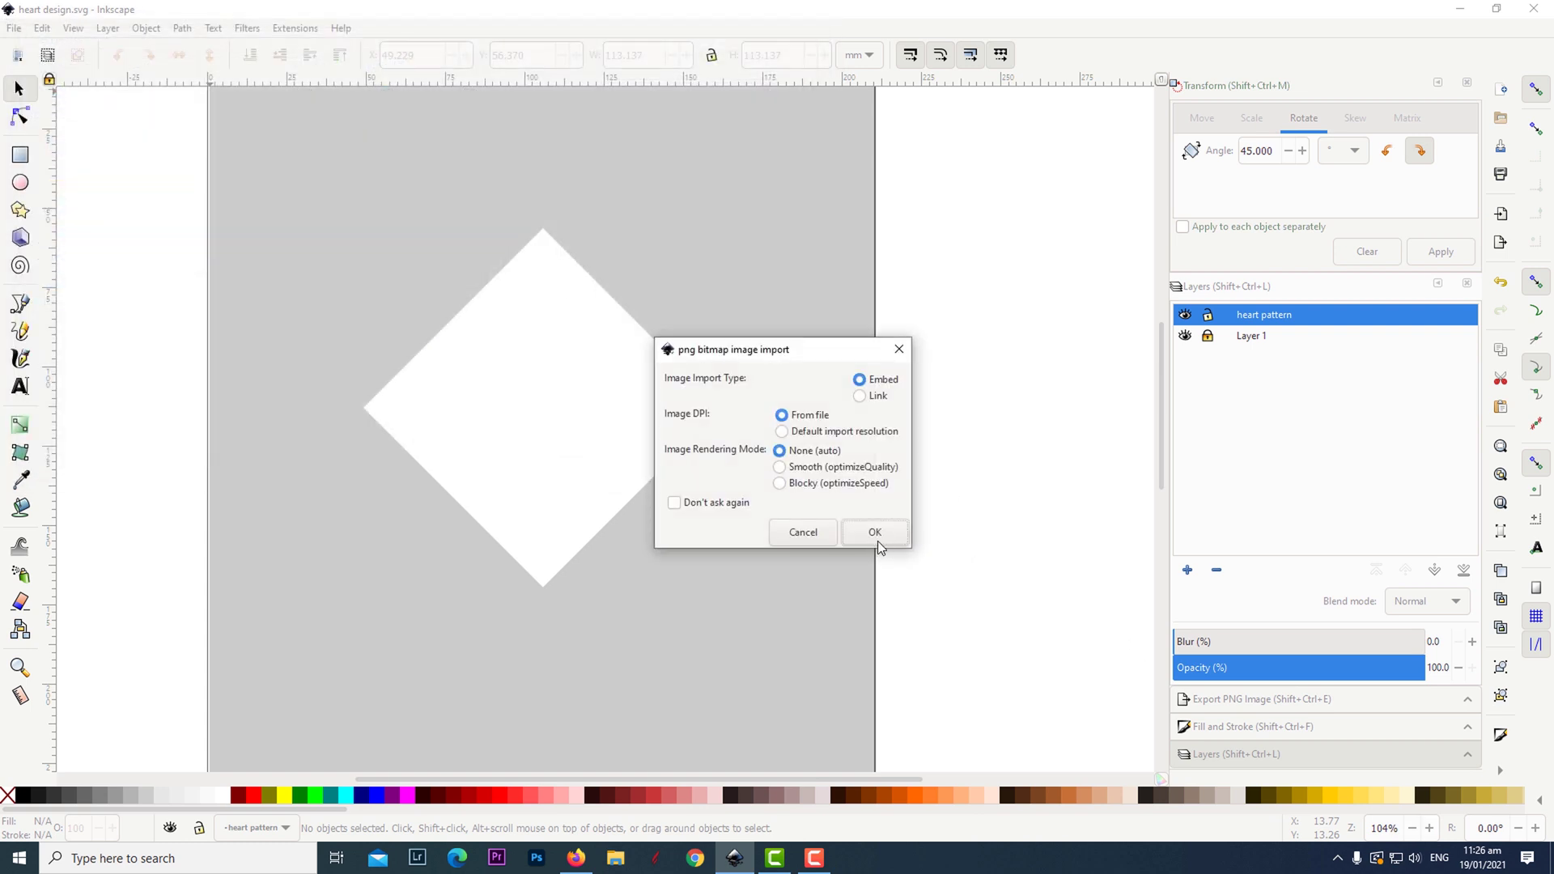
left_click(875, 533)
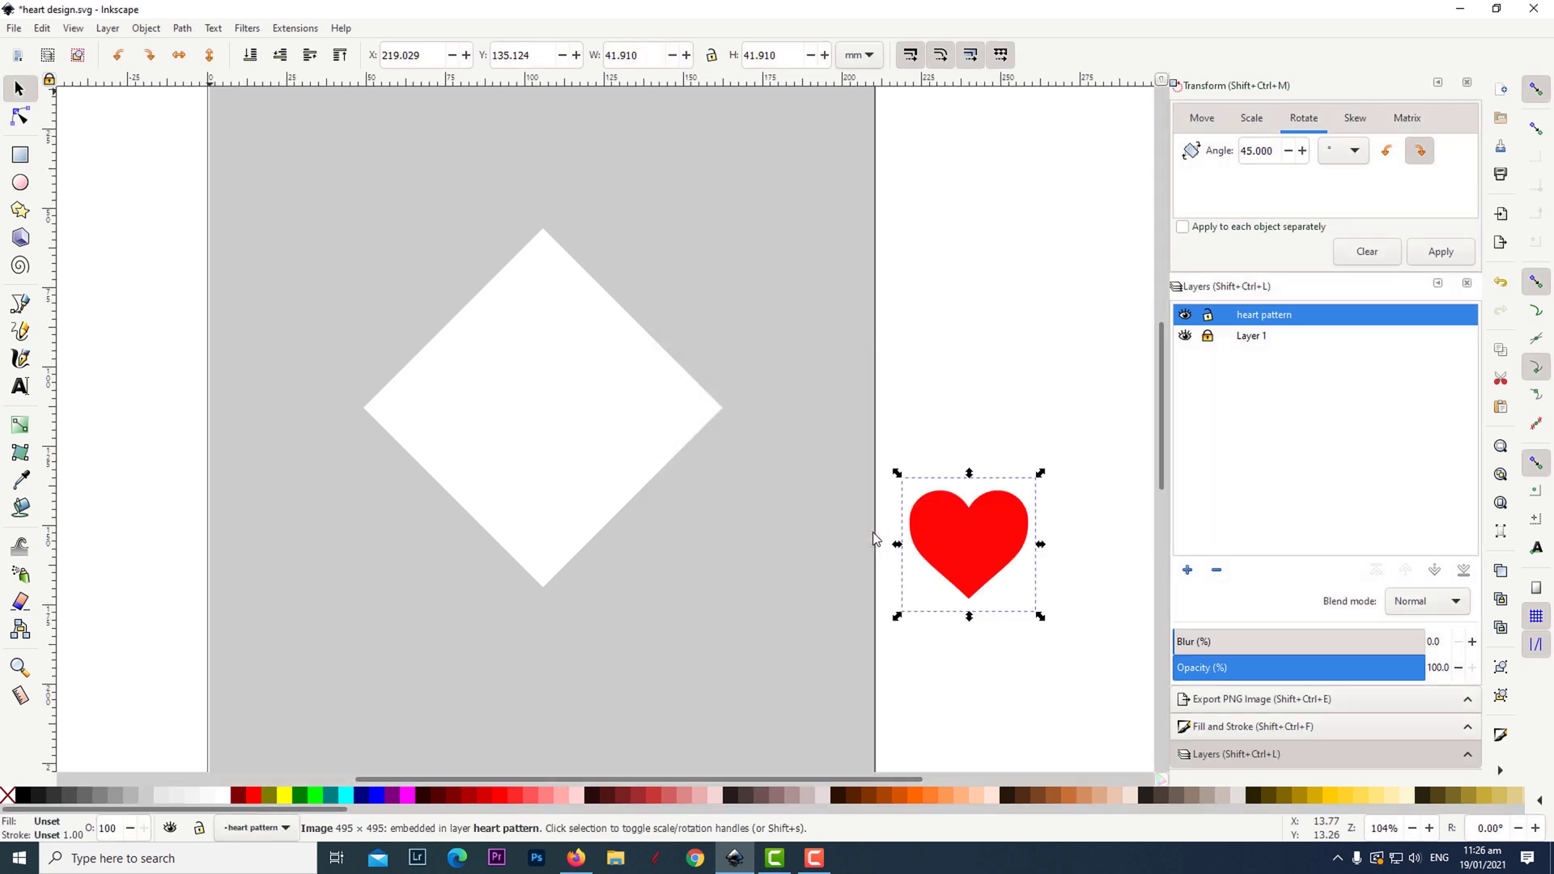
left_click_drag(947, 546, 739, 305)
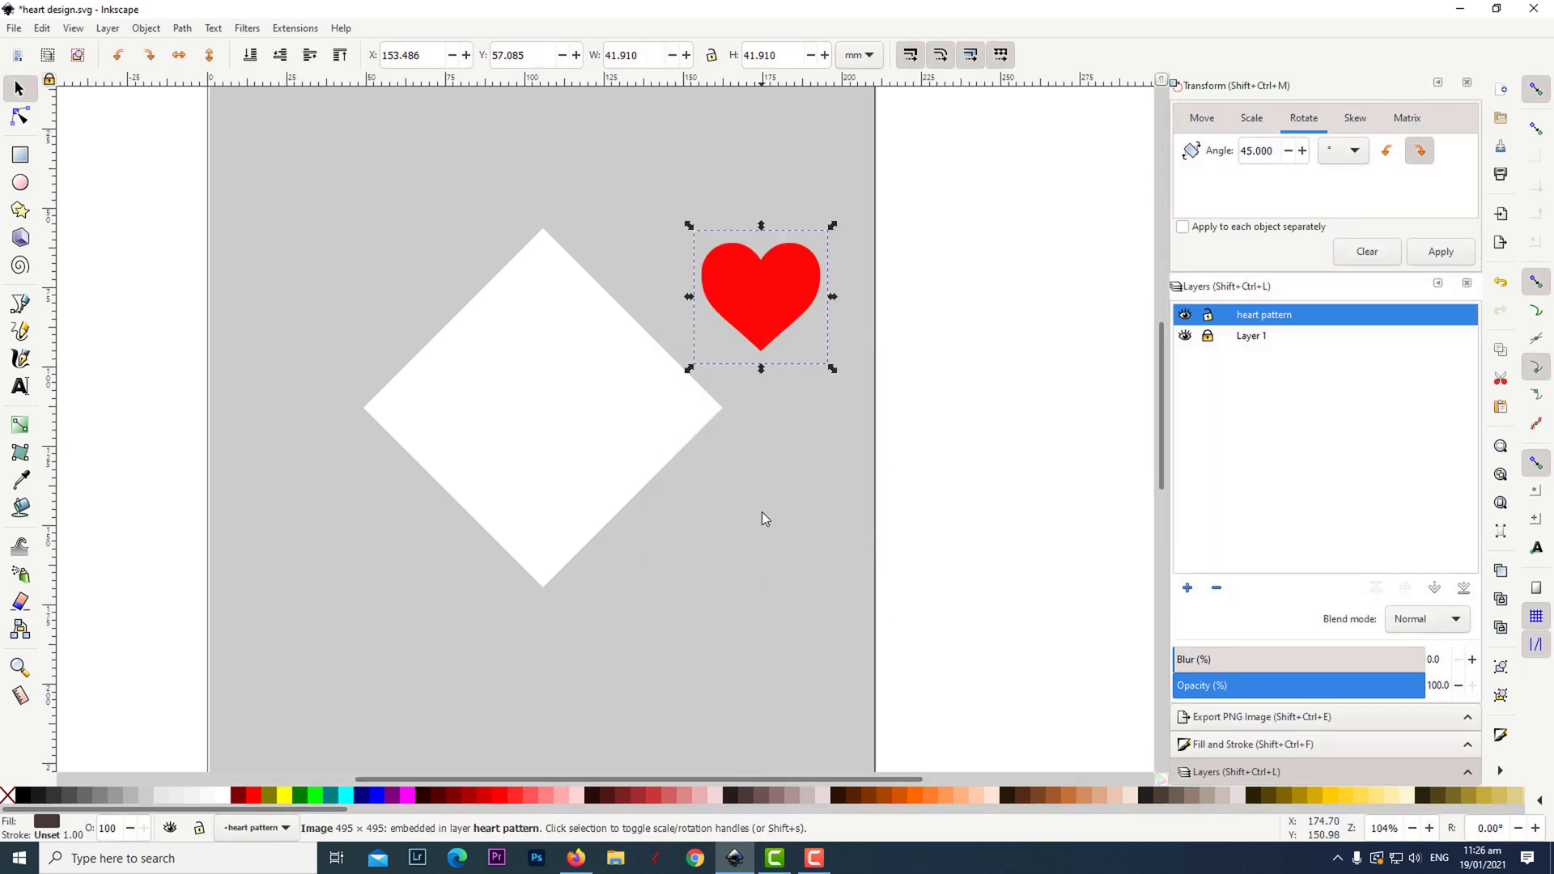
Trace the heart image with Trace Bitmap in Autotrace mode to produce a red heart path
right_click(758, 302)
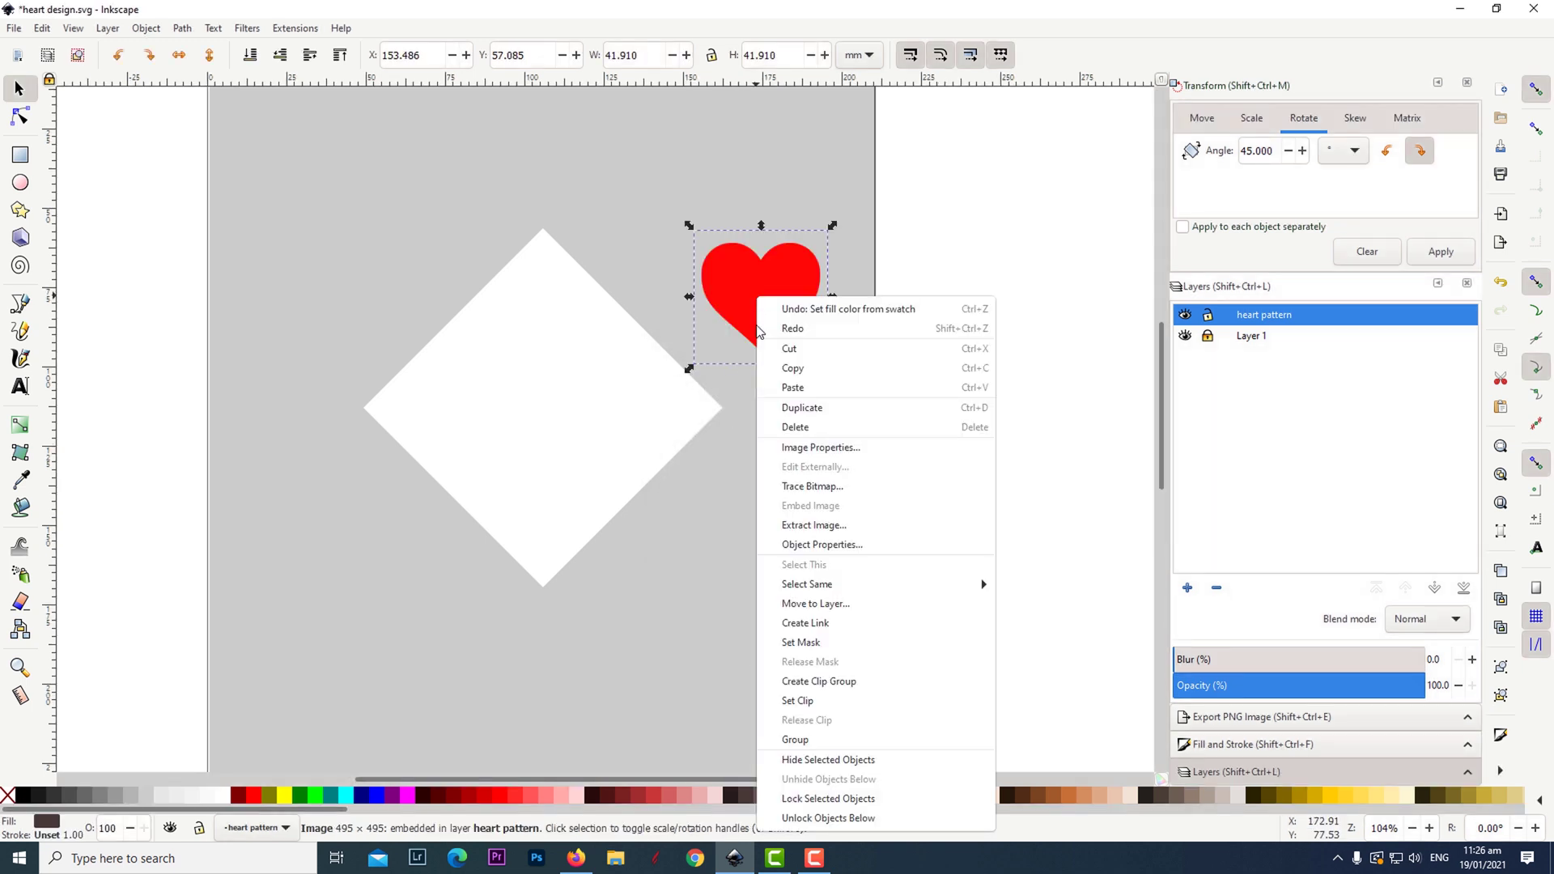
left_click(789, 489)
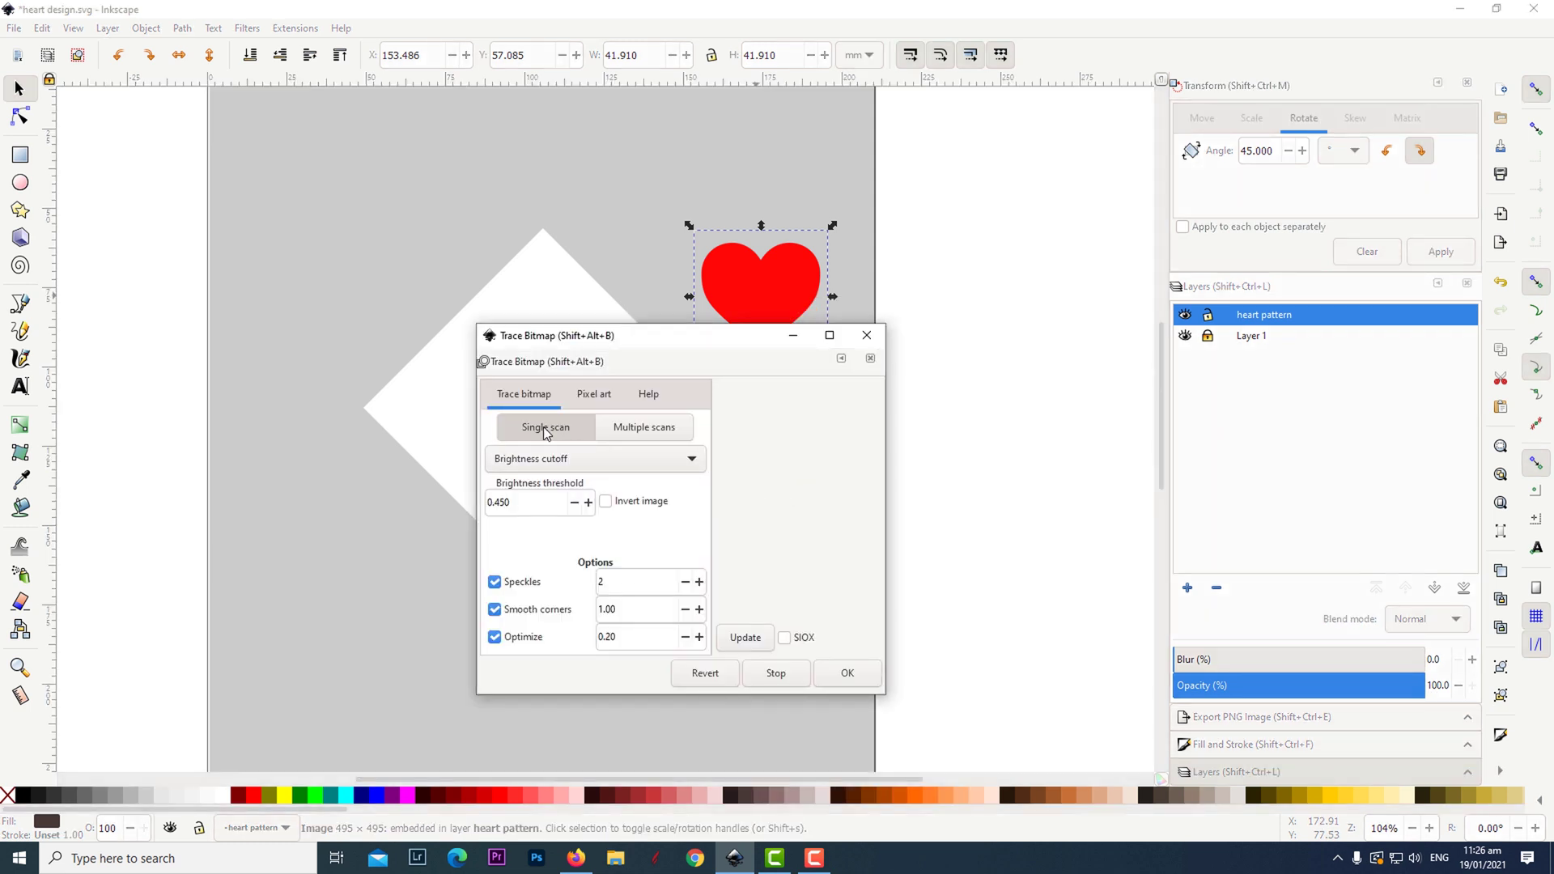
left_click(559, 460)
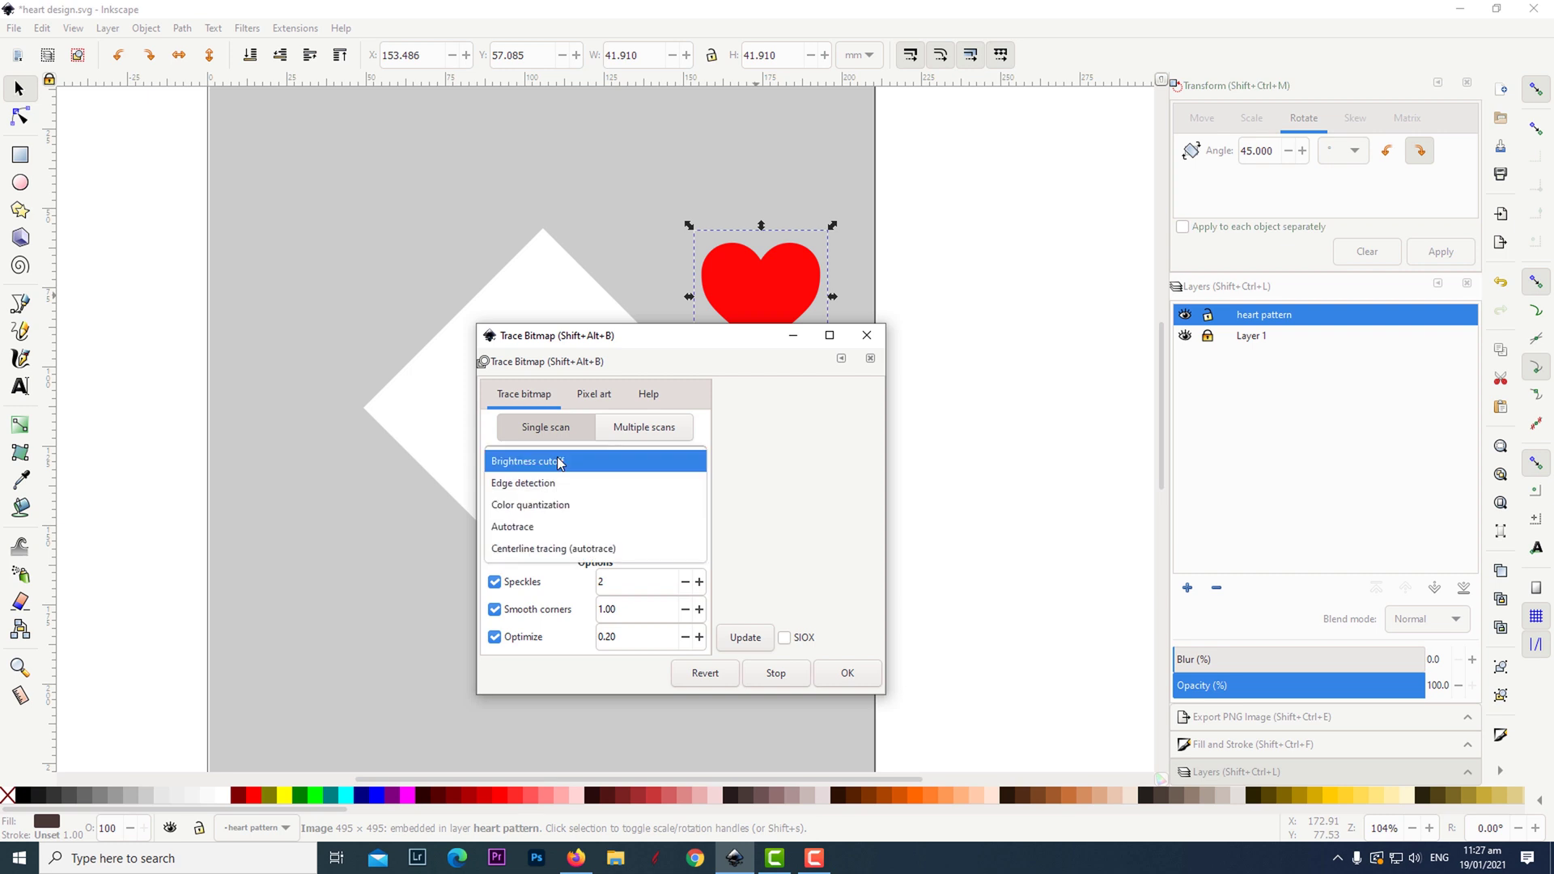
left_click(533, 528)
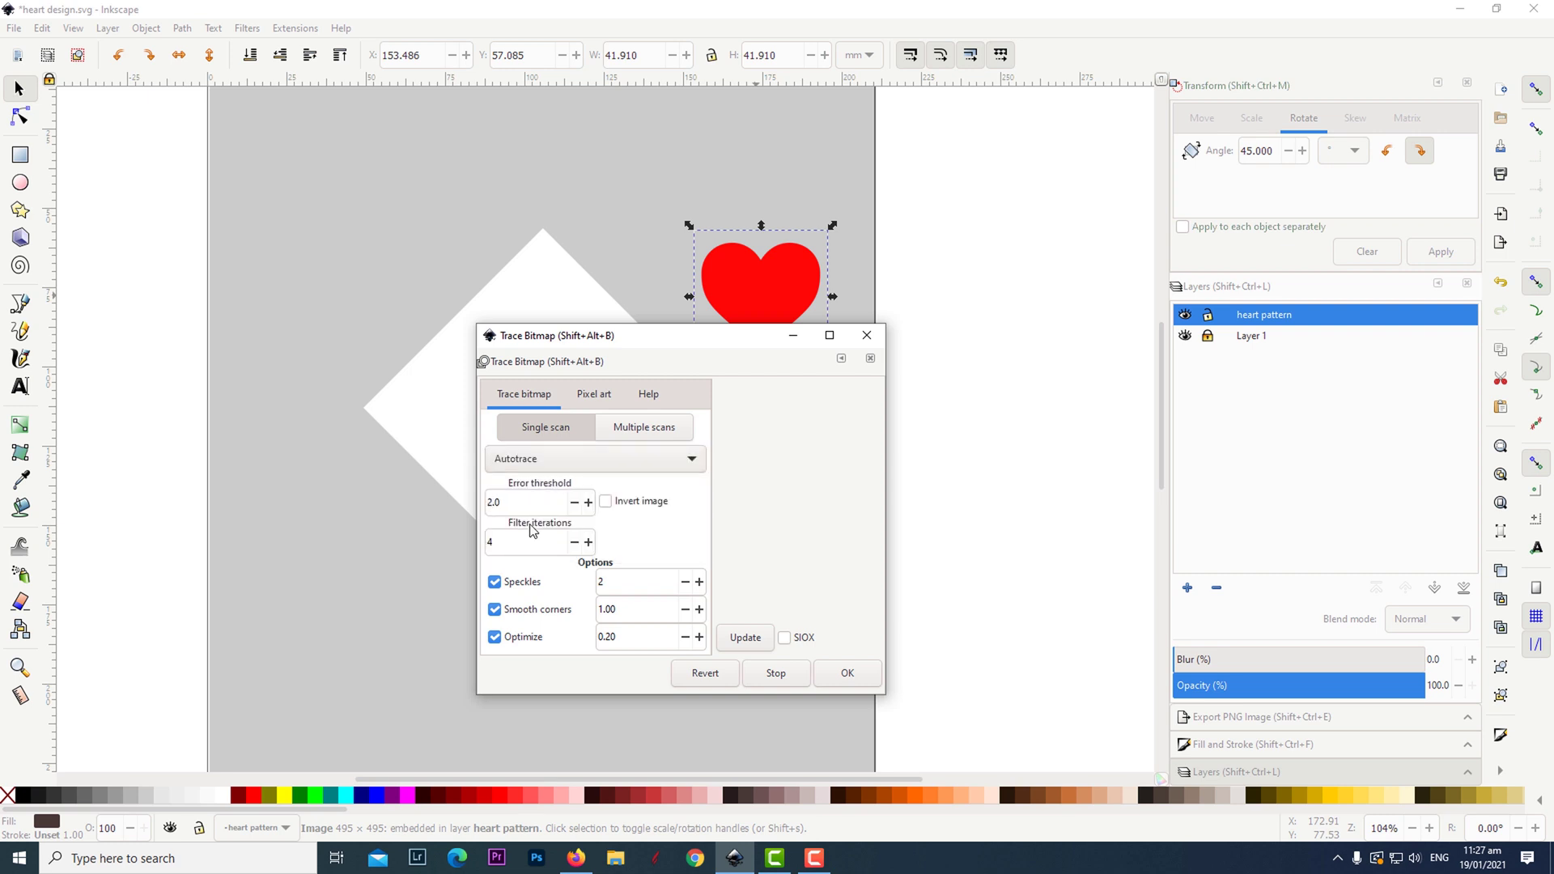
left_click(752, 639)
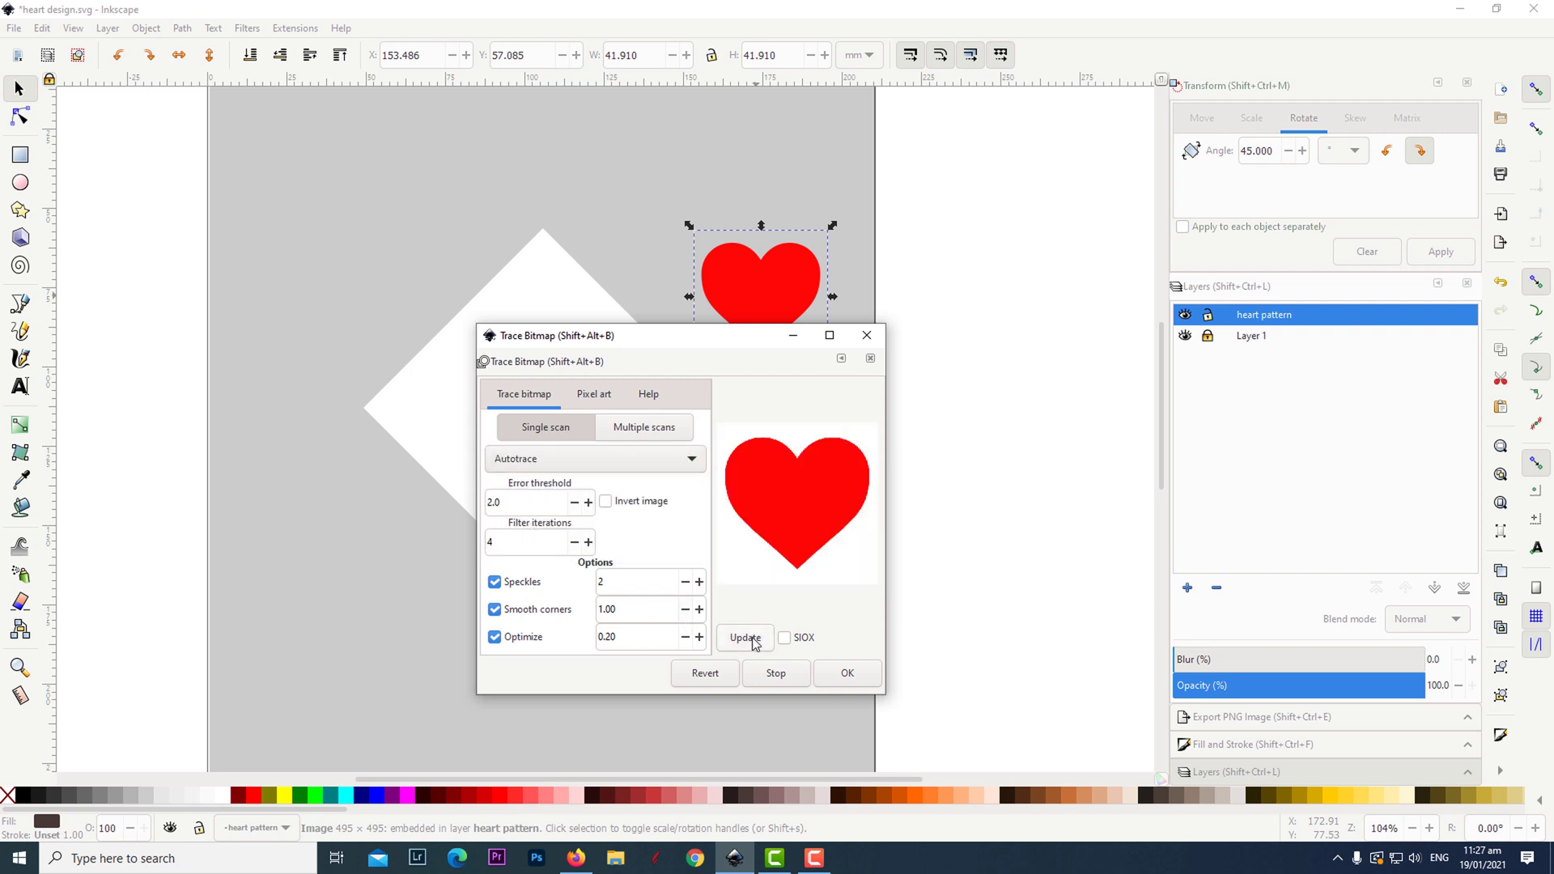
left_click(846, 674)
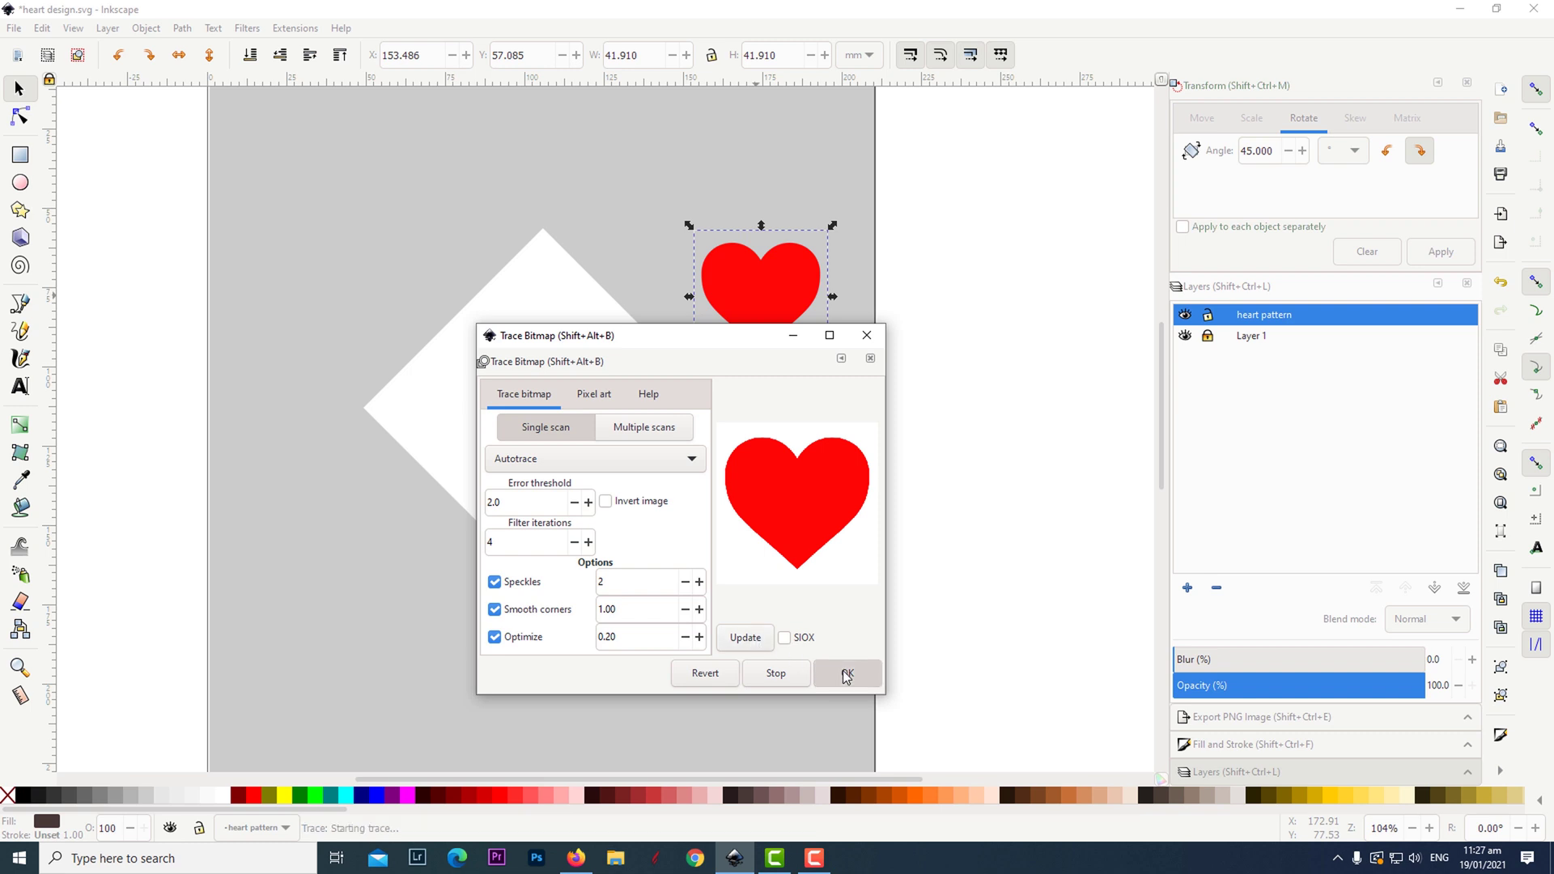
Move the traced heart aside and delete the original heart image
left_click(867, 336)
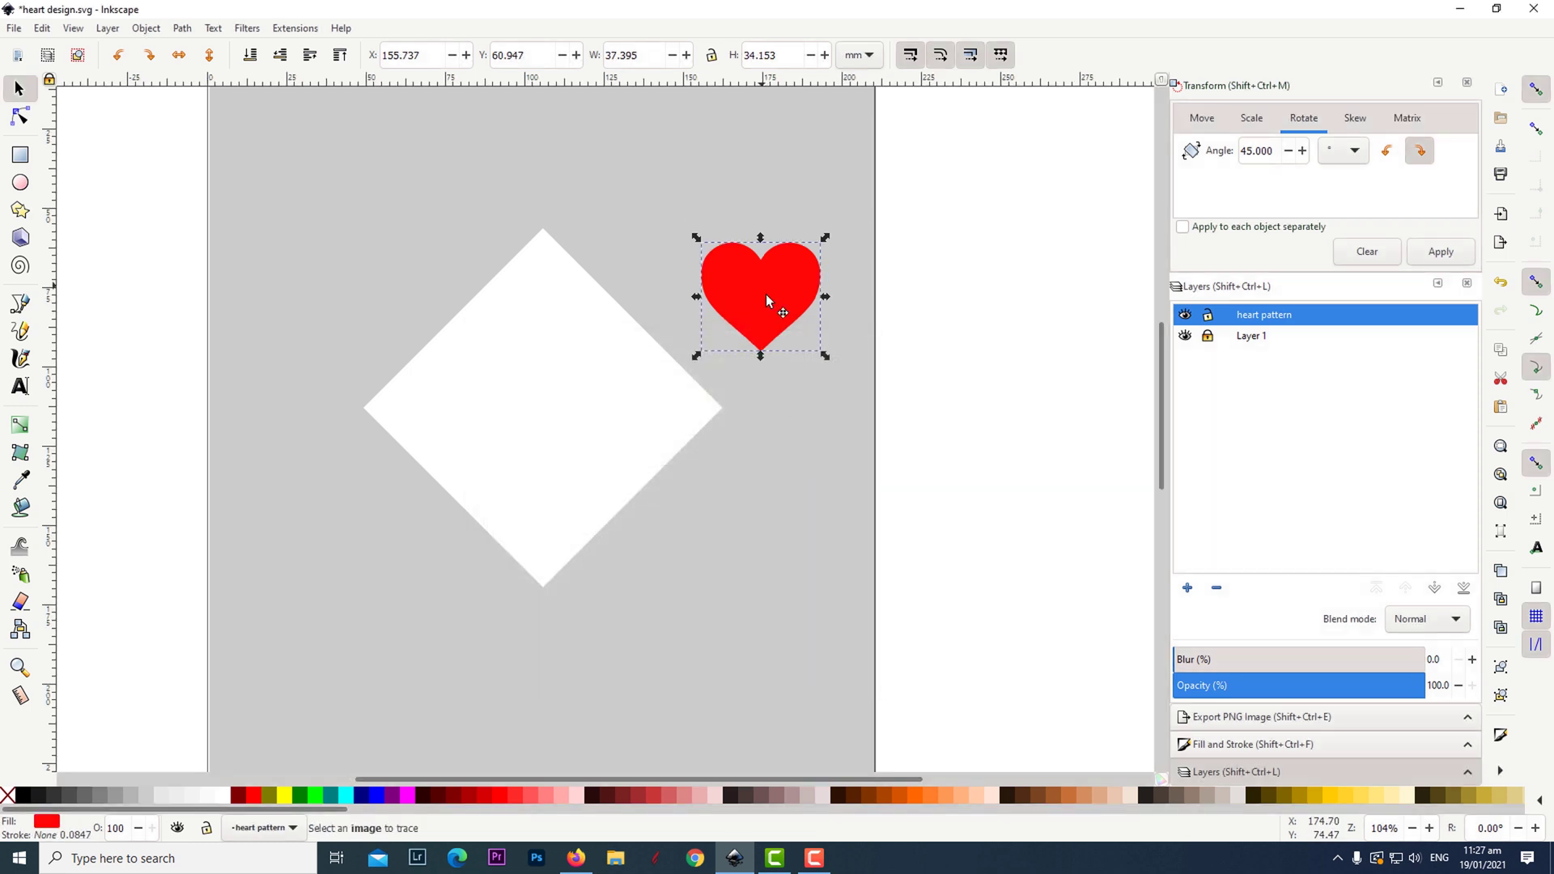
left_click_drag(769, 297, 902, 348)
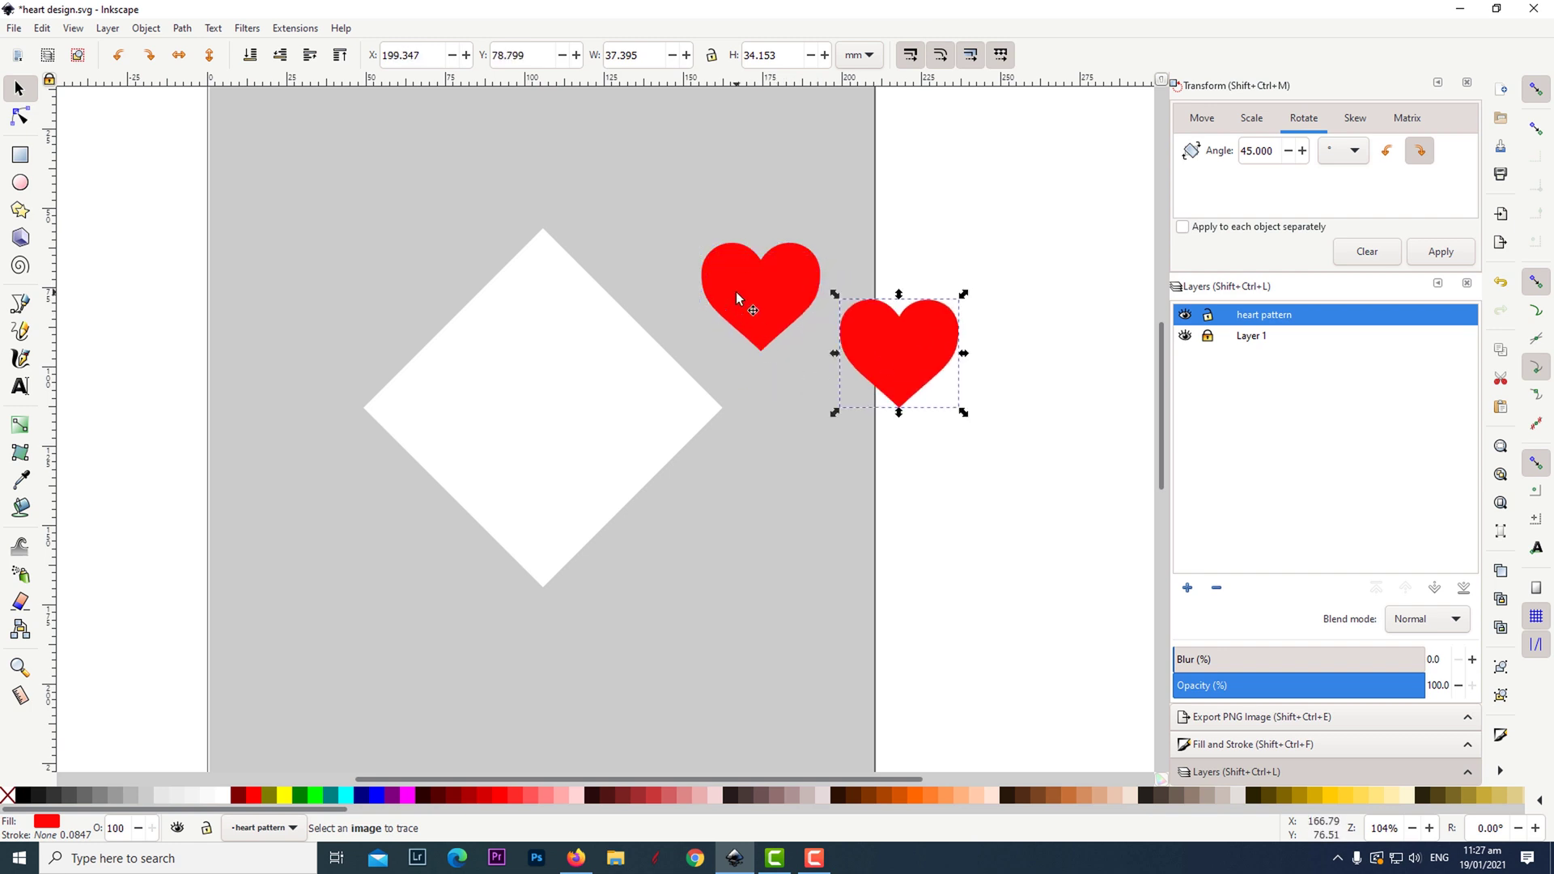
left_click(737, 297)
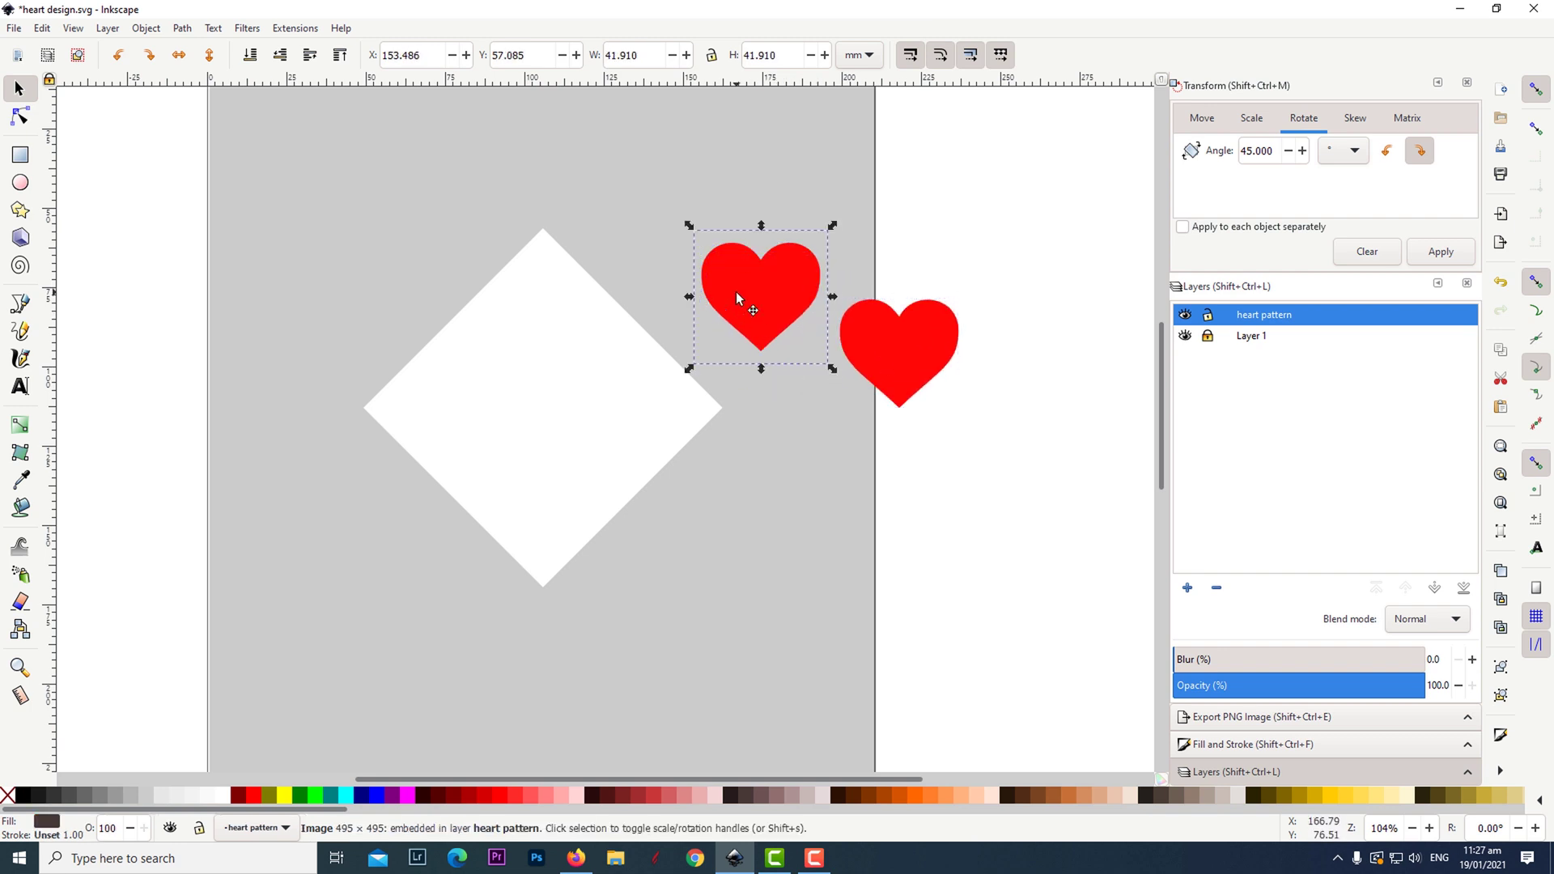
key("Delete")
Resize the traced heart to 40 × 40 mm and drag it onto the diamond's centre
left_click(902, 357)
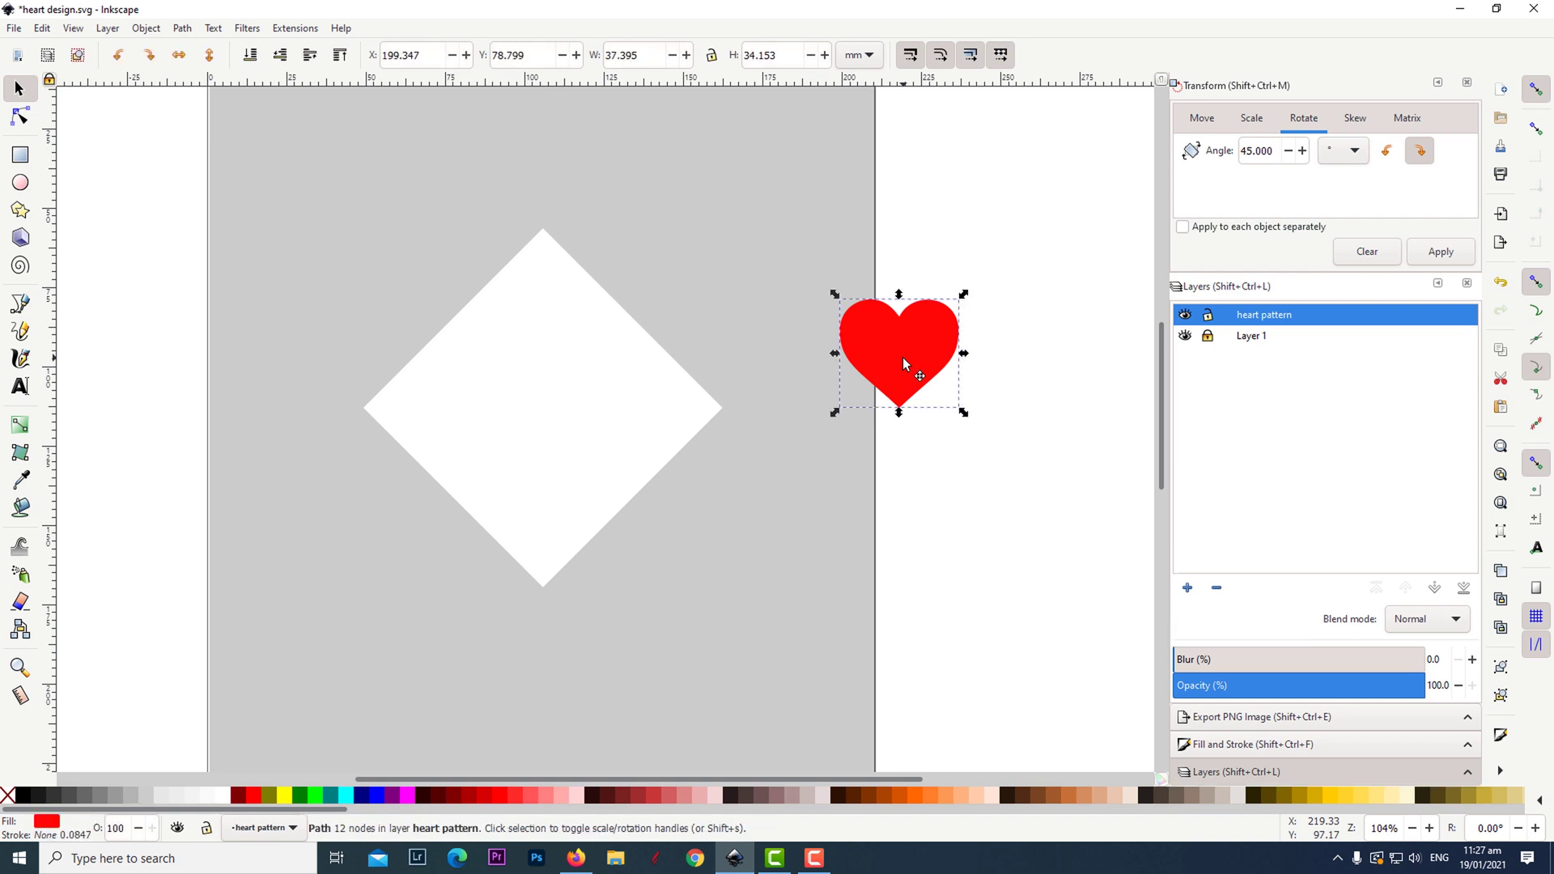
left_click_drag(902, 357, 738, 259)
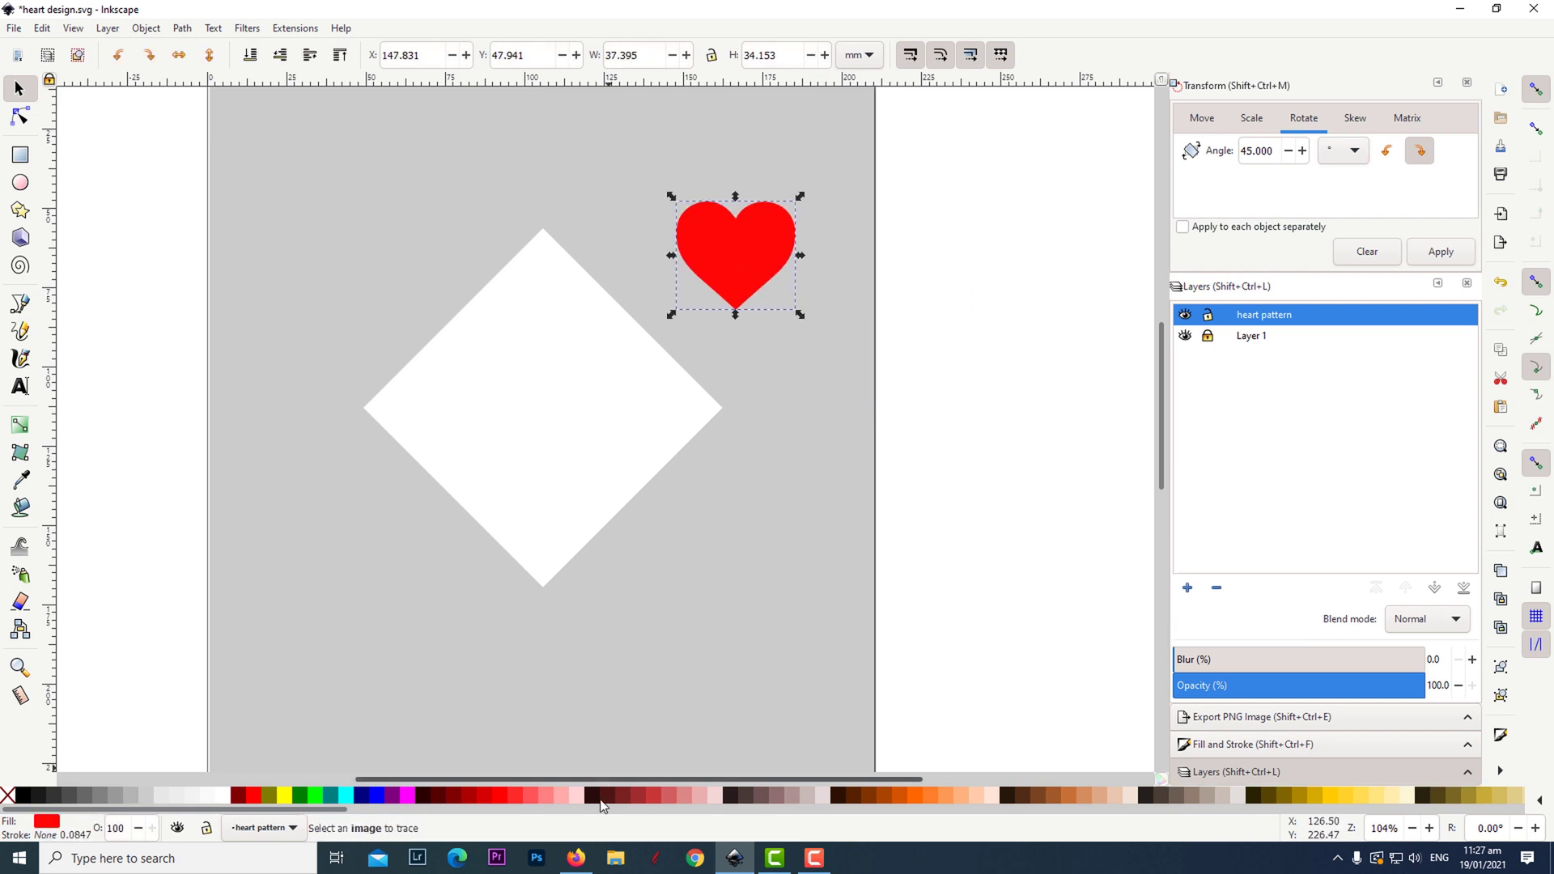
left_click_drag(601, 804, 755, 255)
left_click(754, 254)
double_click(654, 54)
type("40")
key("Tab")
type("40")
key("Return")
left_click_drag(769, 247, 575, 415)
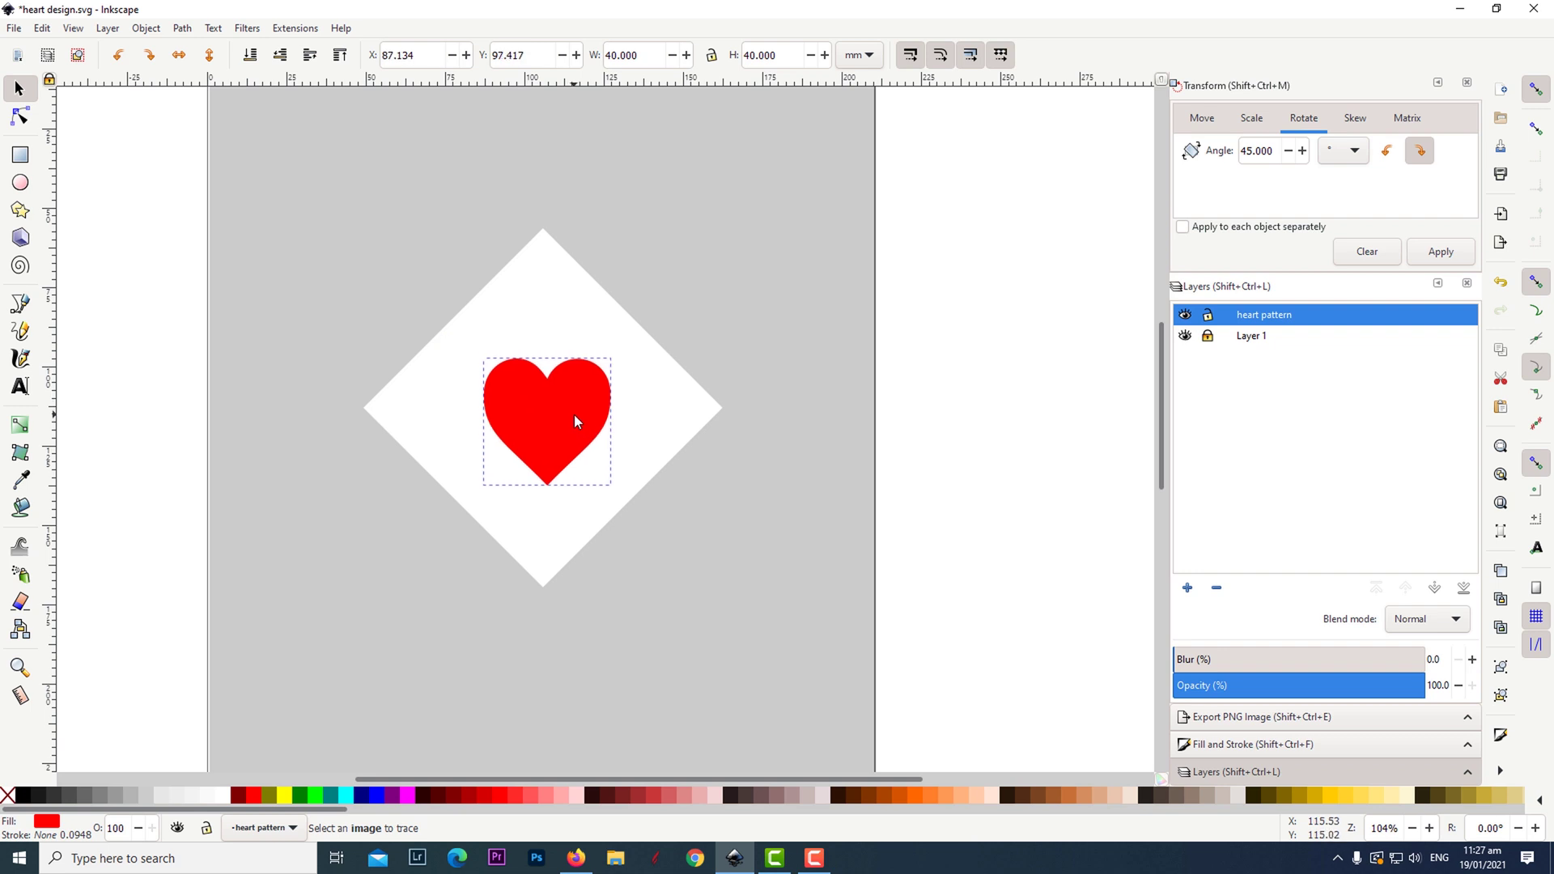
Centre the heart on the diamond along both axes with Align and Distribute, relative to the selection area
left_click(1500, 770)
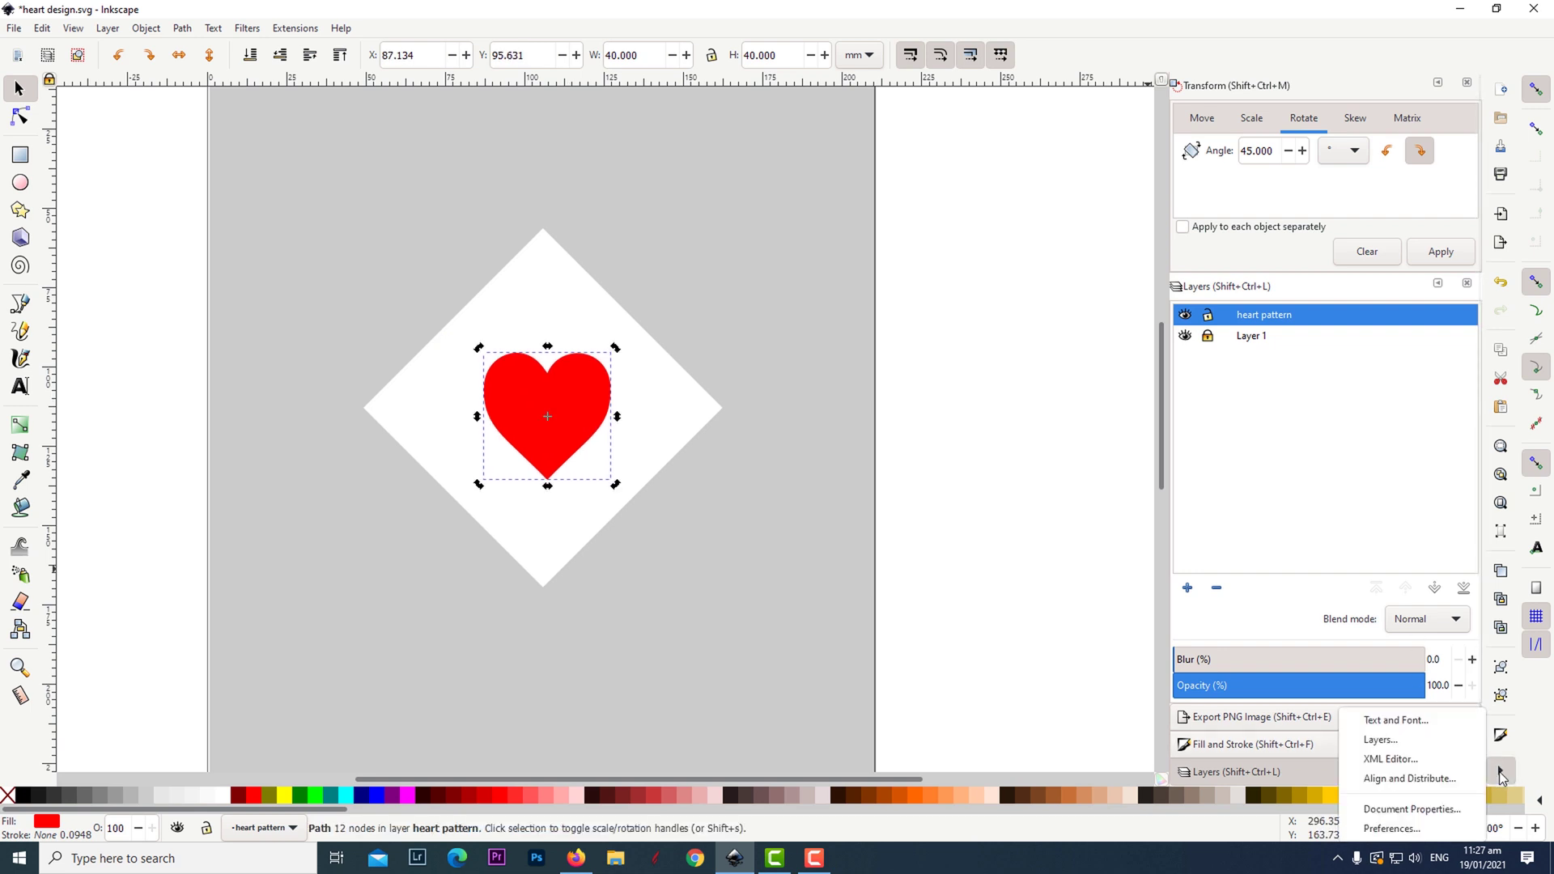
left_click(1407, 781)
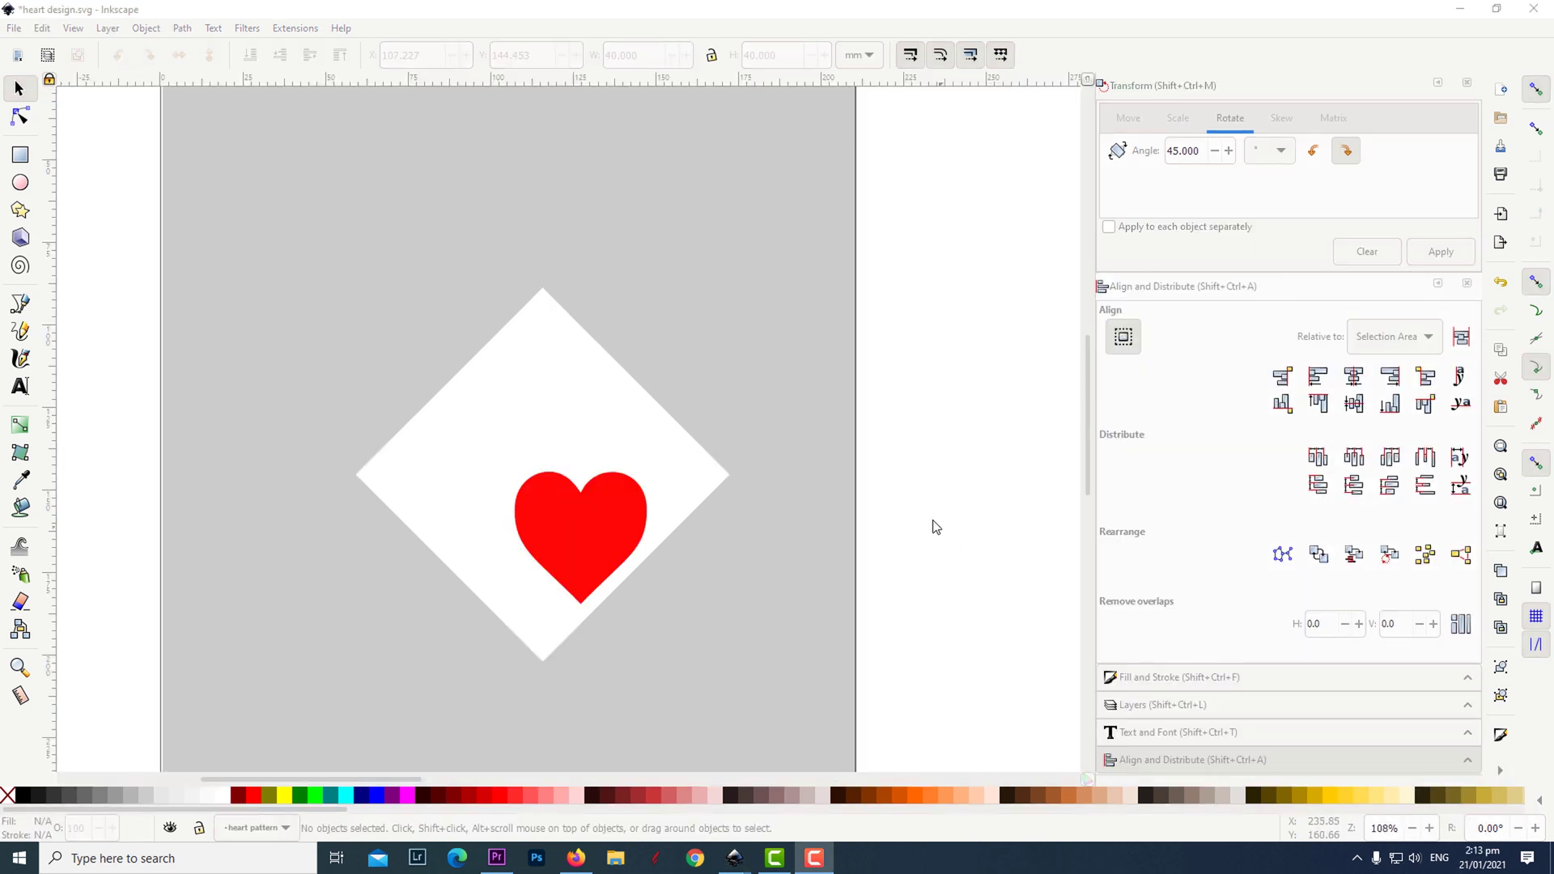
left_click(609, 522)
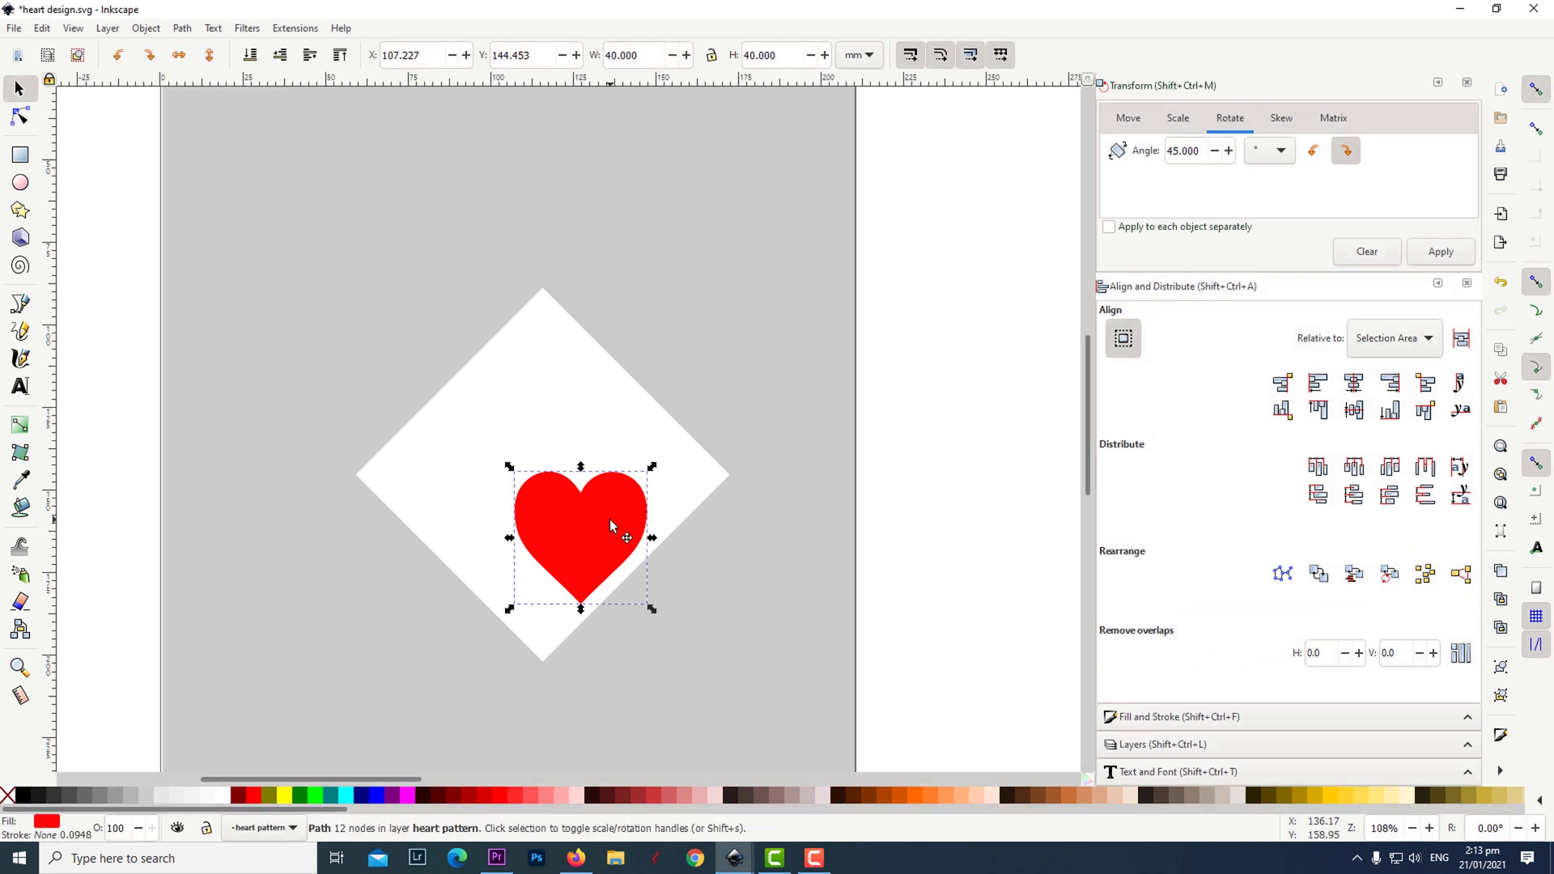
left_click(691, 486, "shift")
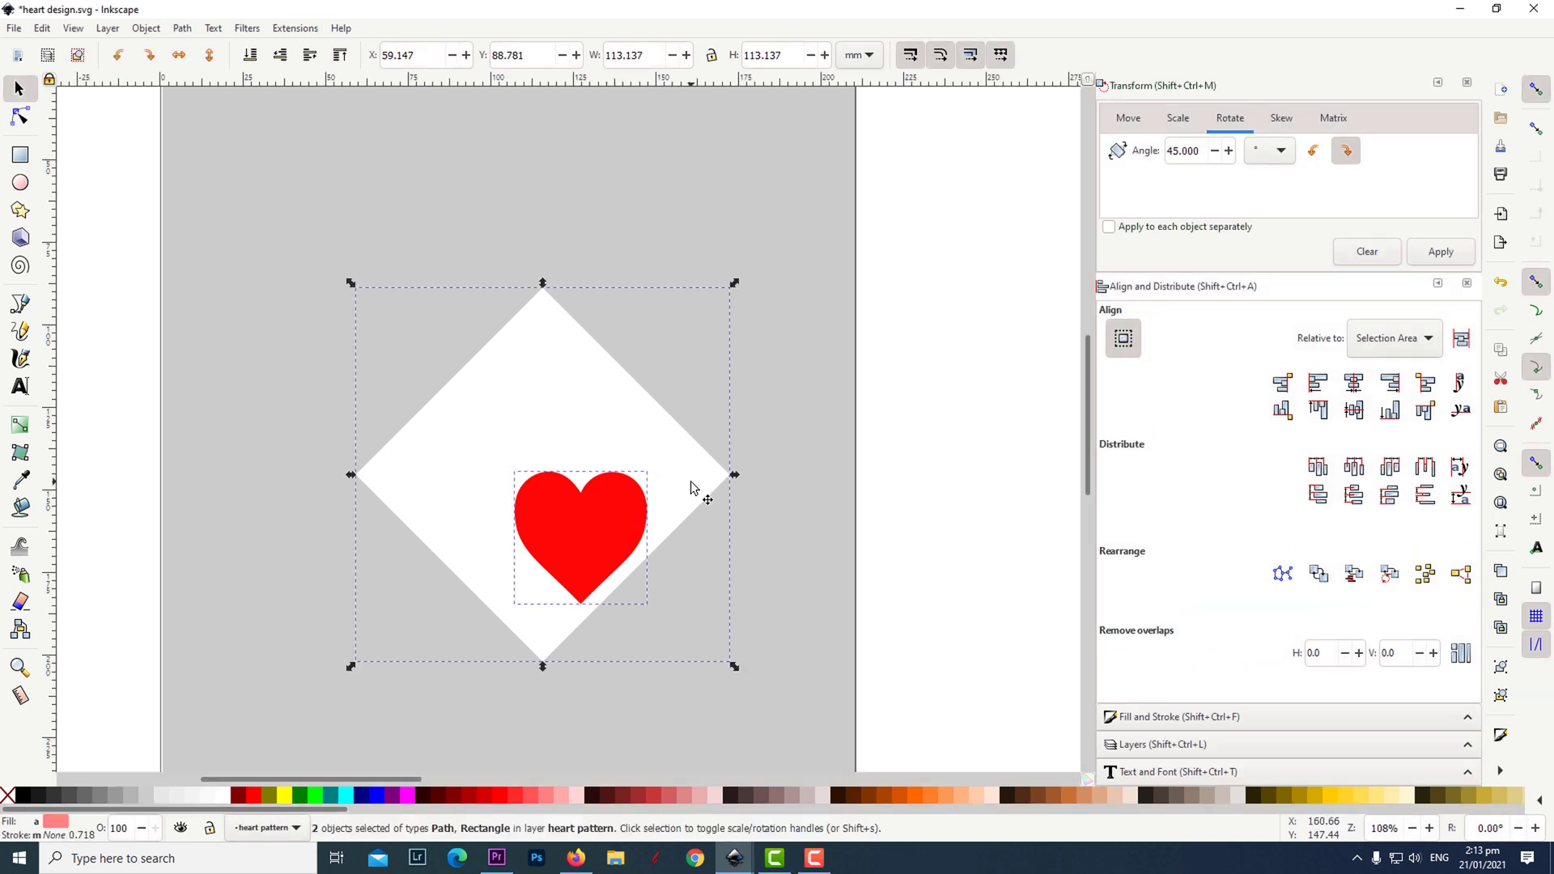
left_click(1433, 346)
left_click(1422, 345)
left_click(1357, 392)
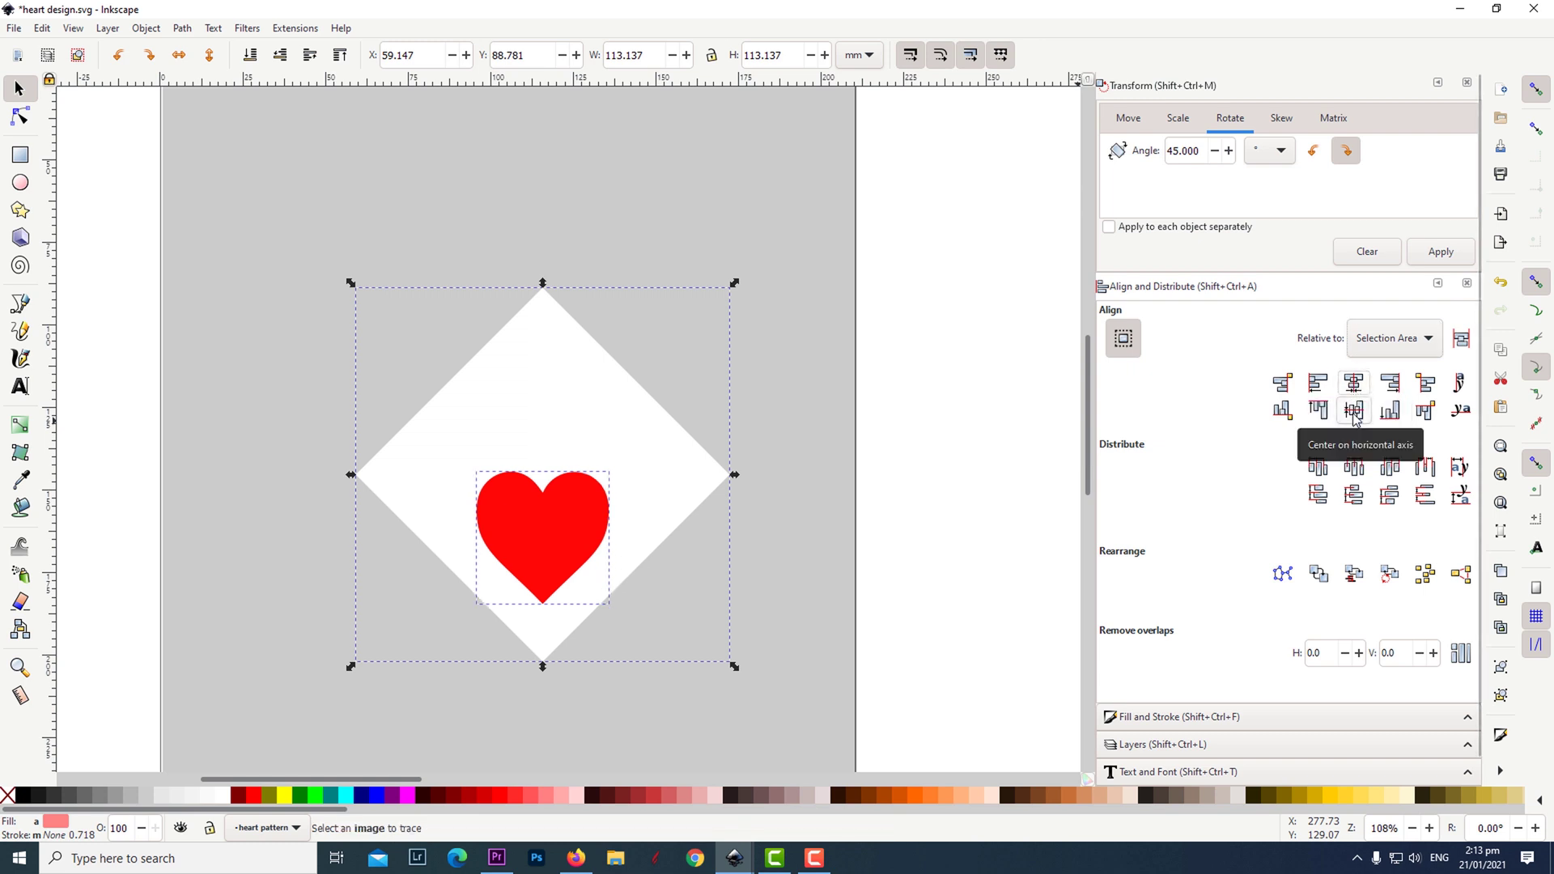
left_click(1356, 412)
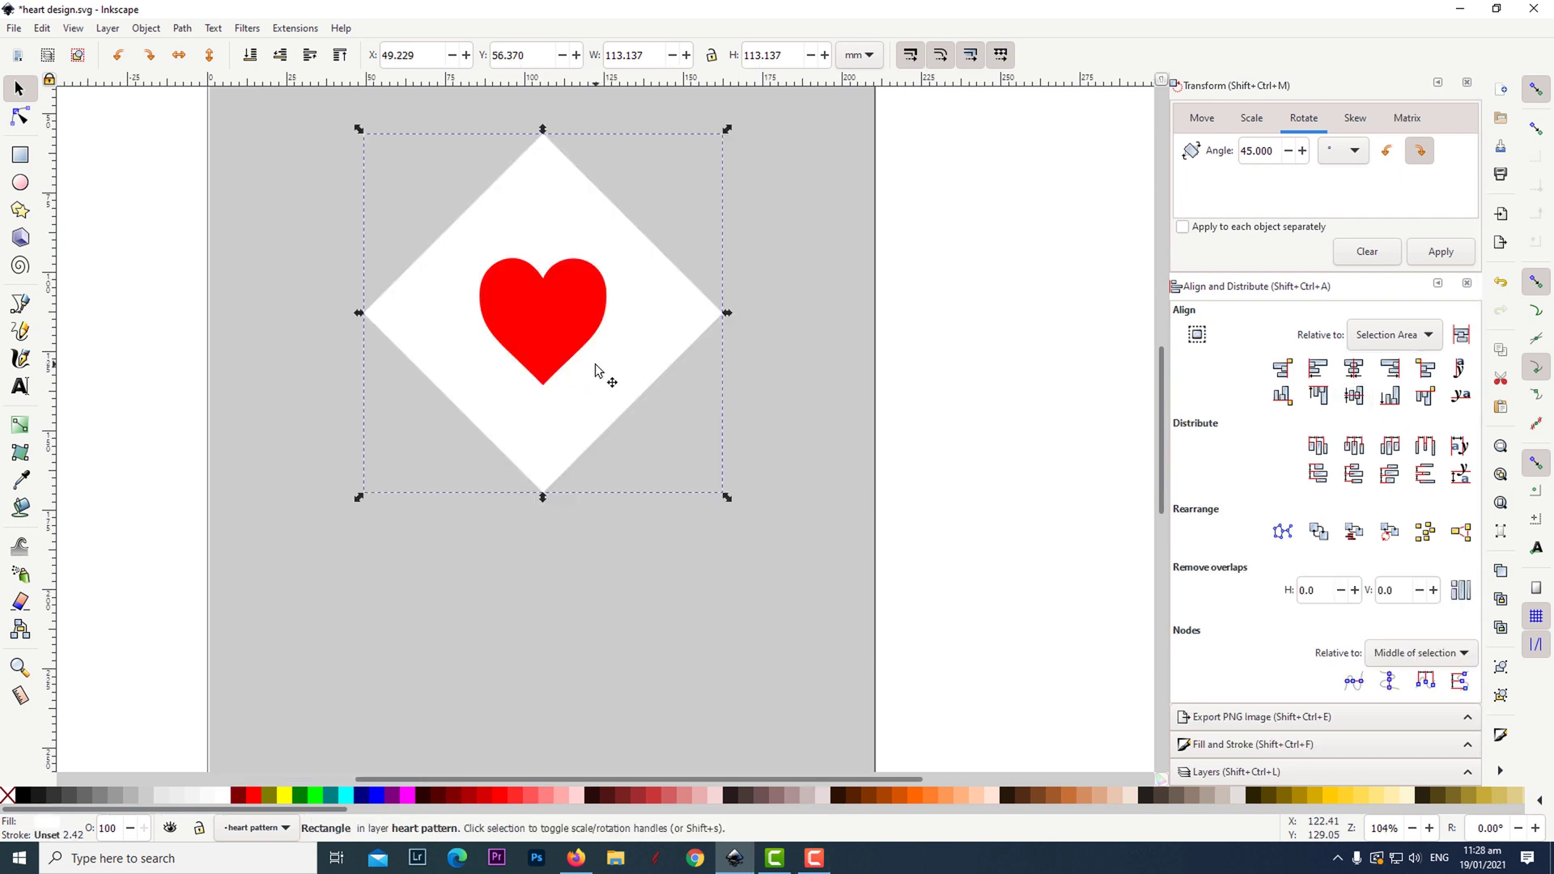
Duplicate the heart-and-diamond tile and move the copy directly below the original
left_click(566, 328, "shift")
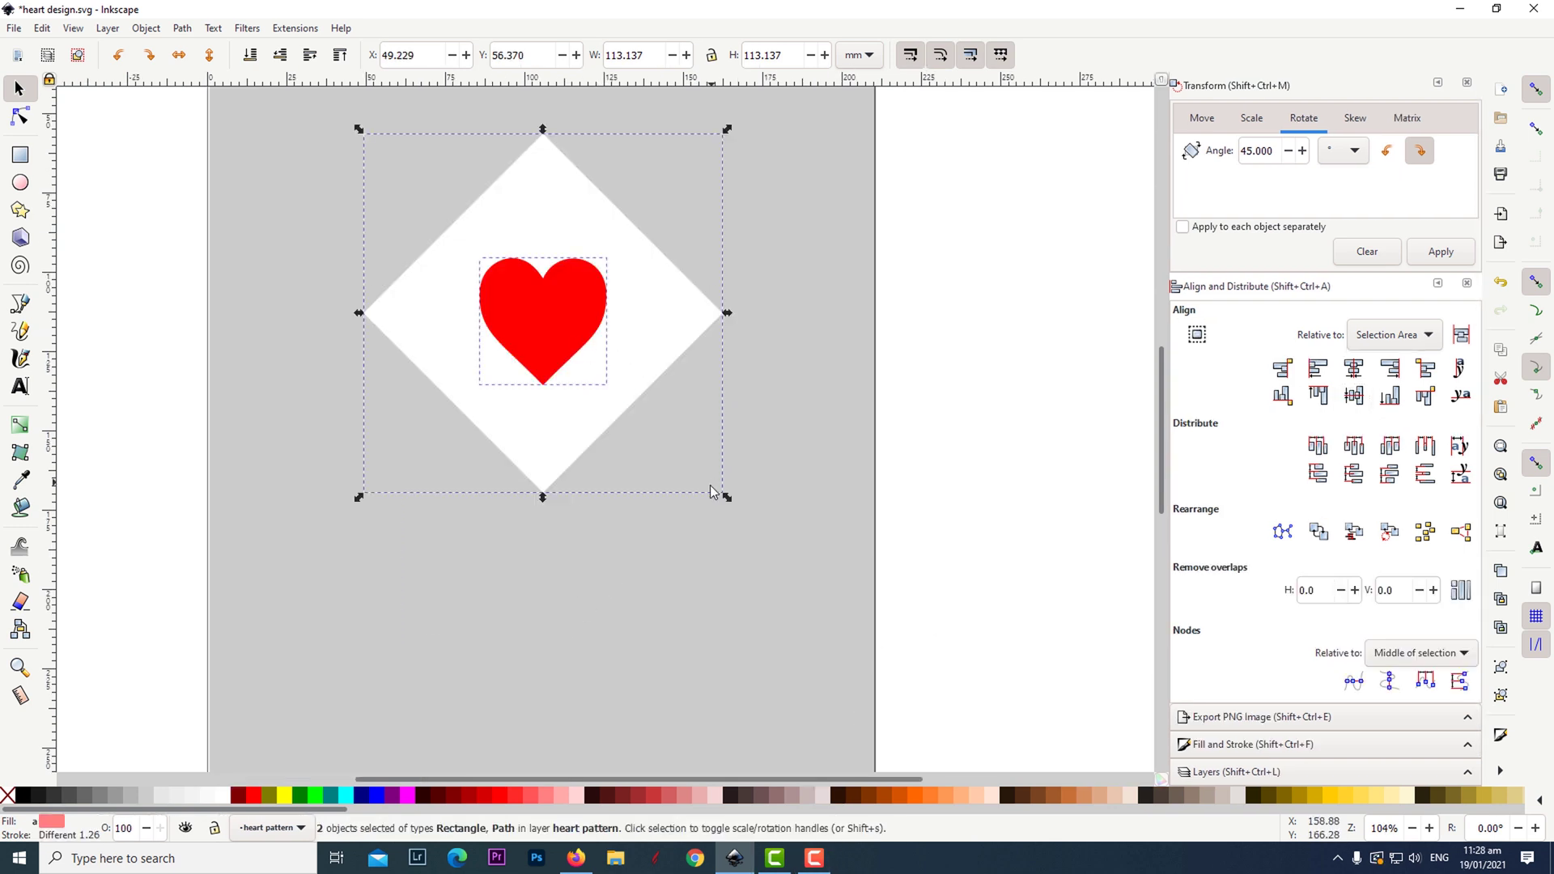
right_click(570, 338)
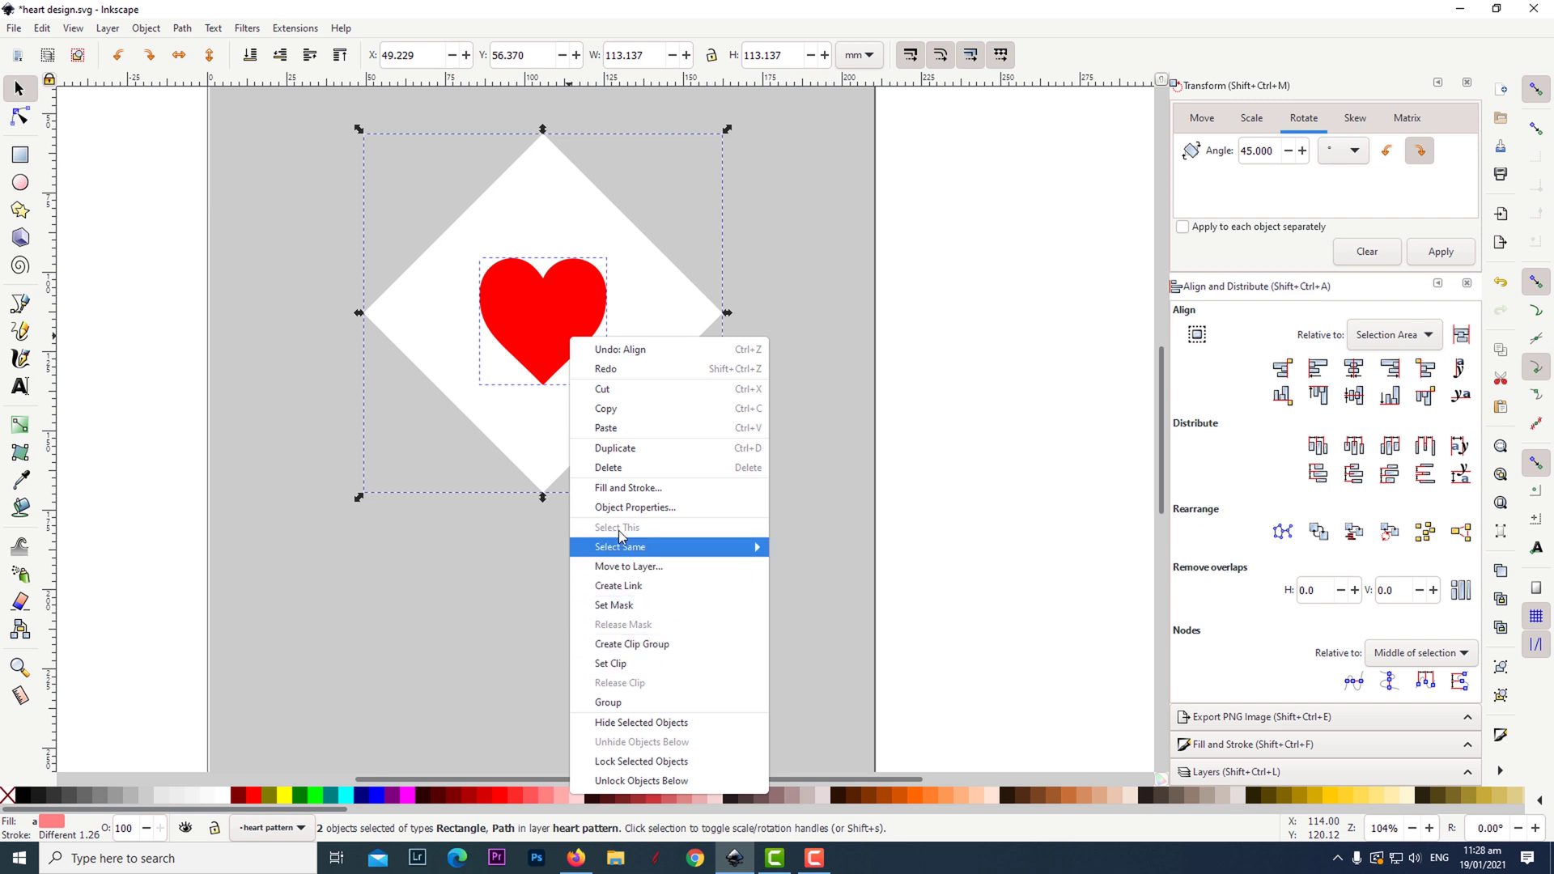
left_click(645, 459)
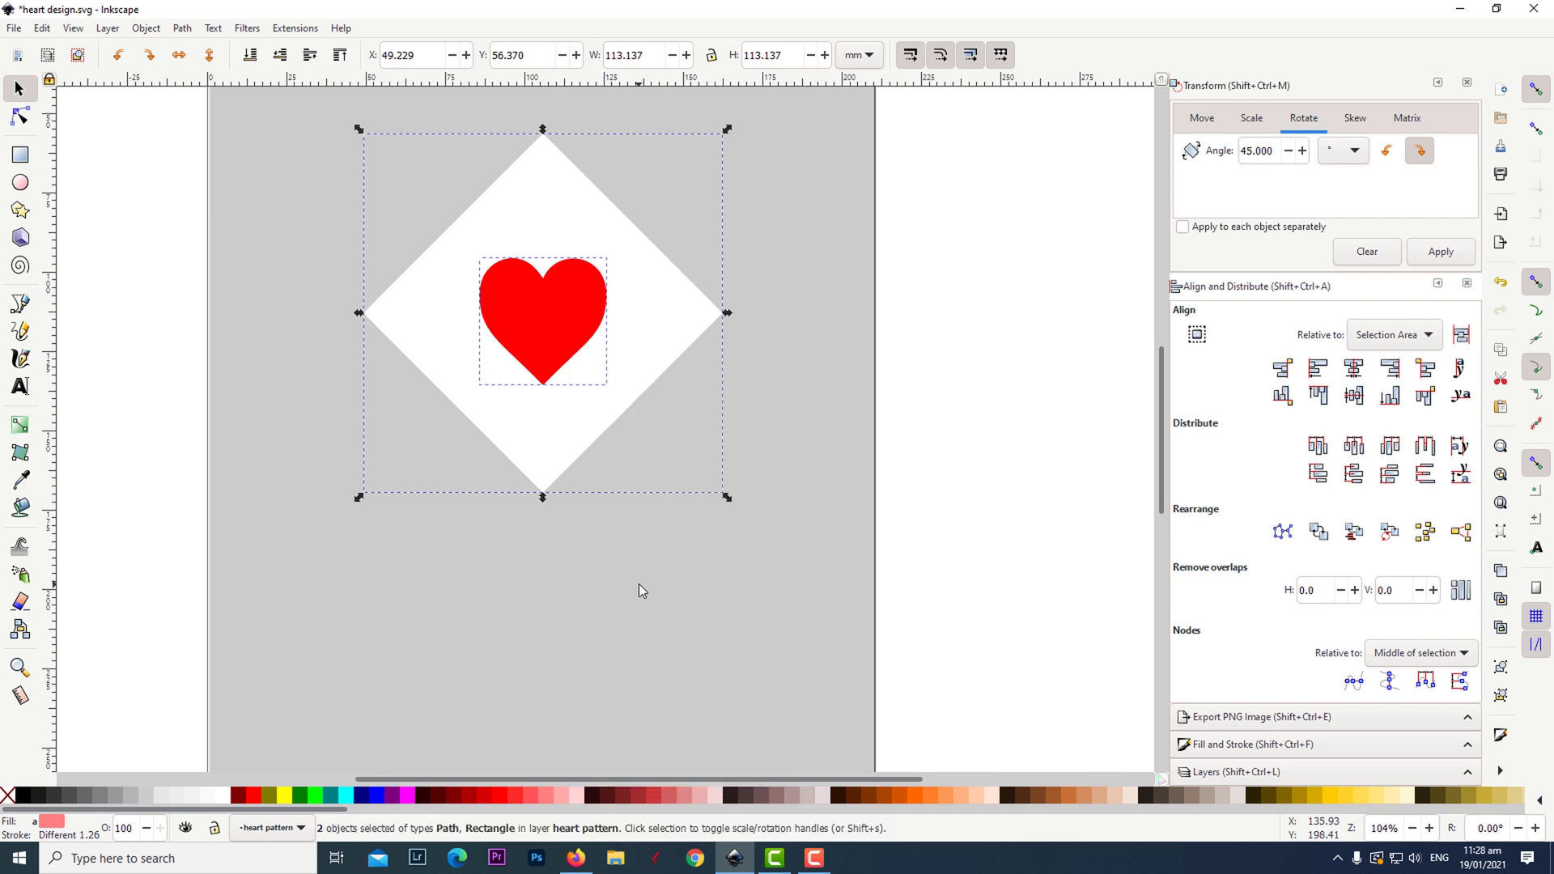
key("ctrl+d")
left_click_drag(555, 312, 557, 672)
scroll(557, 672, "down", 3)
Duplicate the top tile twice more, placing copies to the right and left between the tiles
left_click(538, 243)
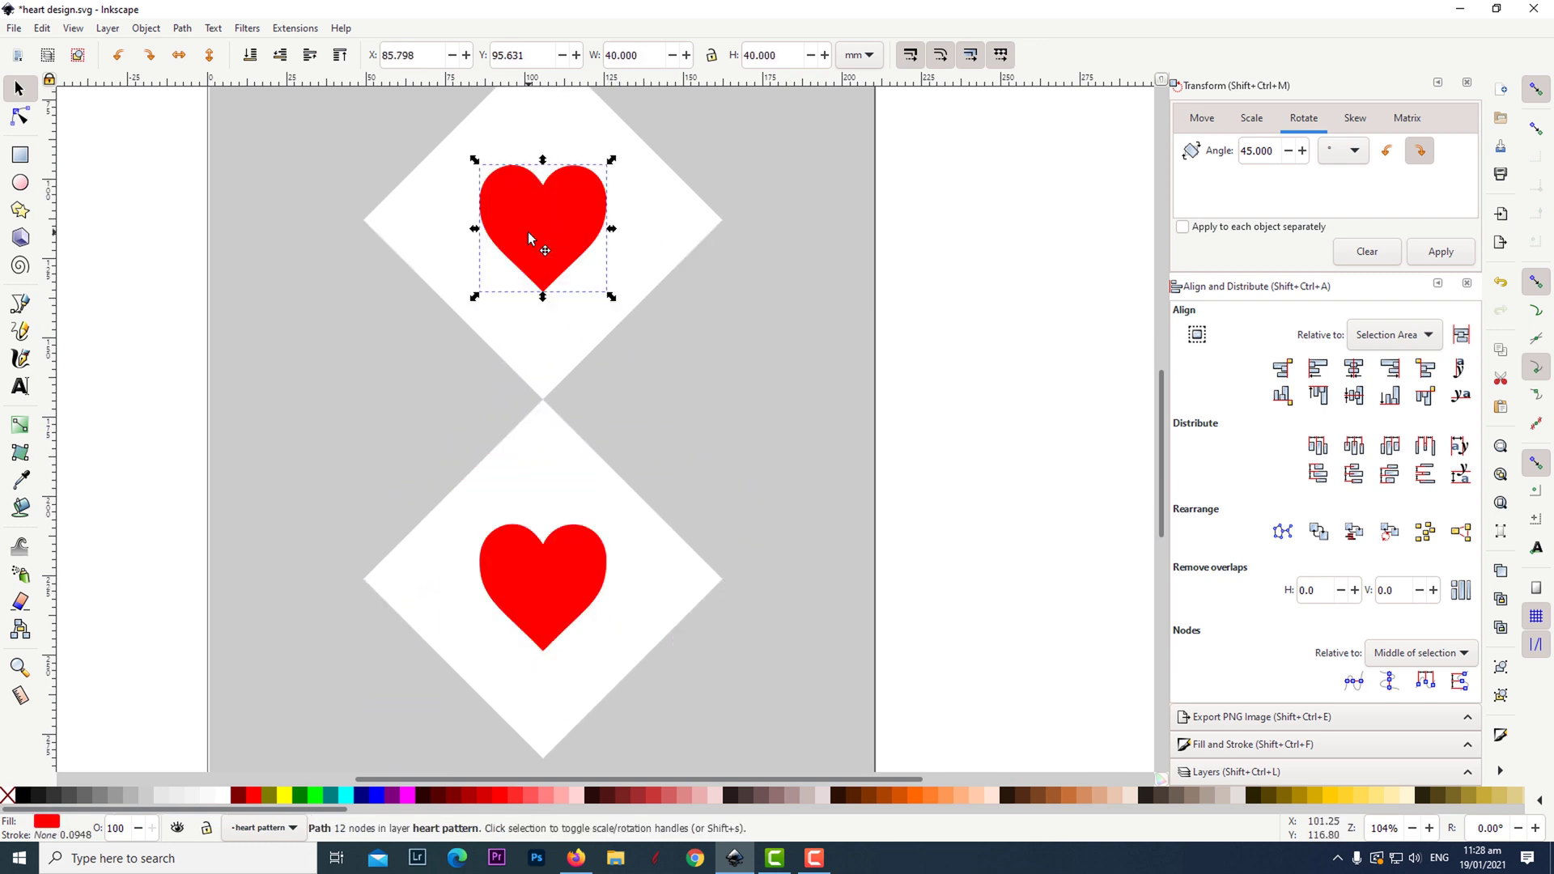
left_click(657, 256, "shift")
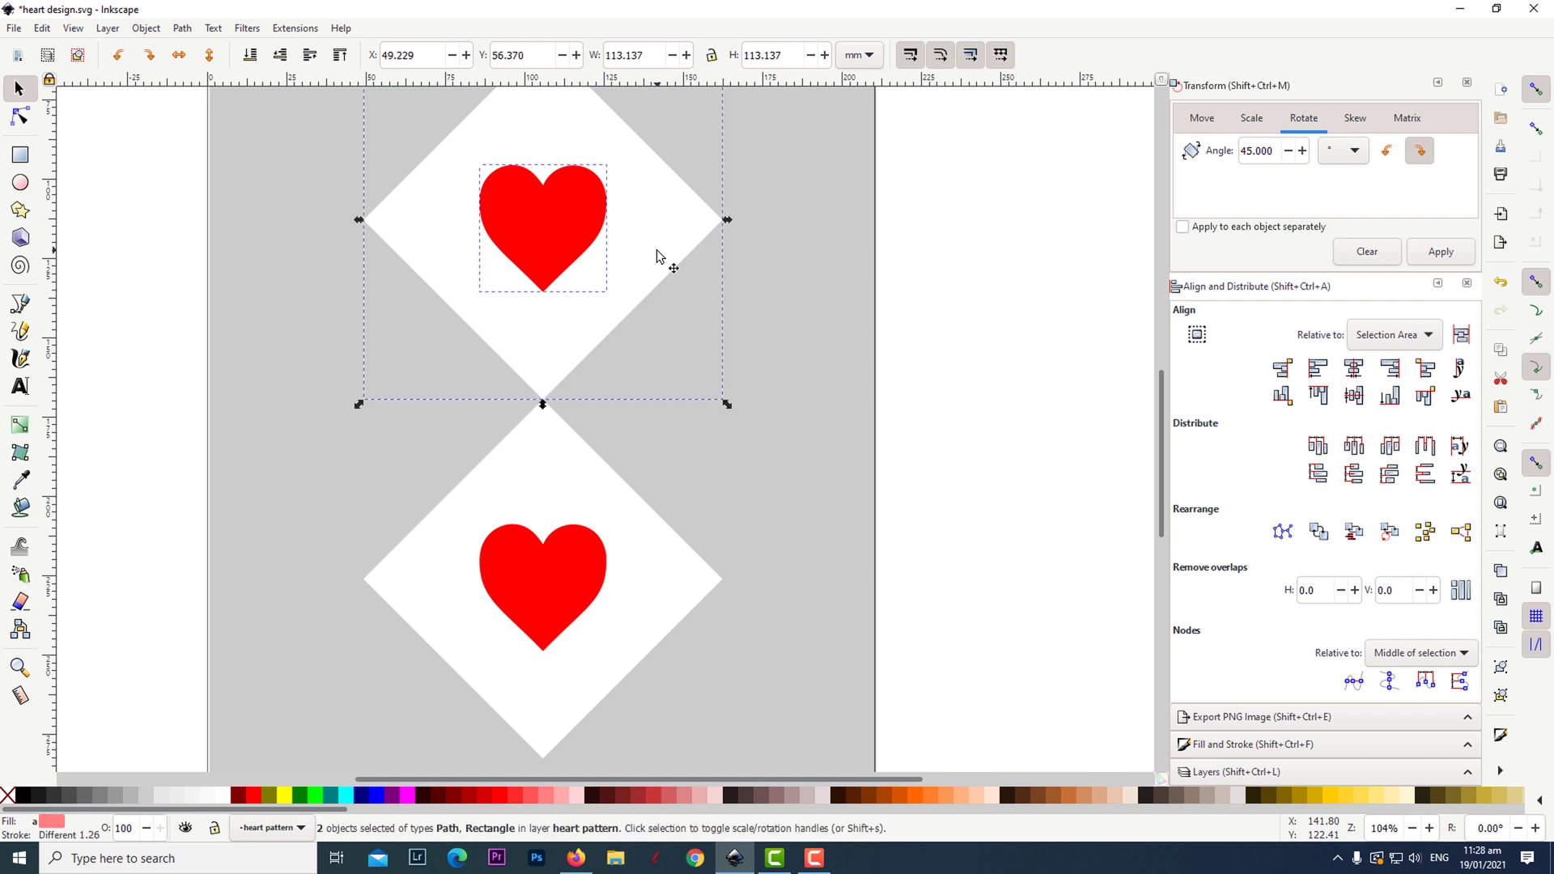
right_click(551, 246)
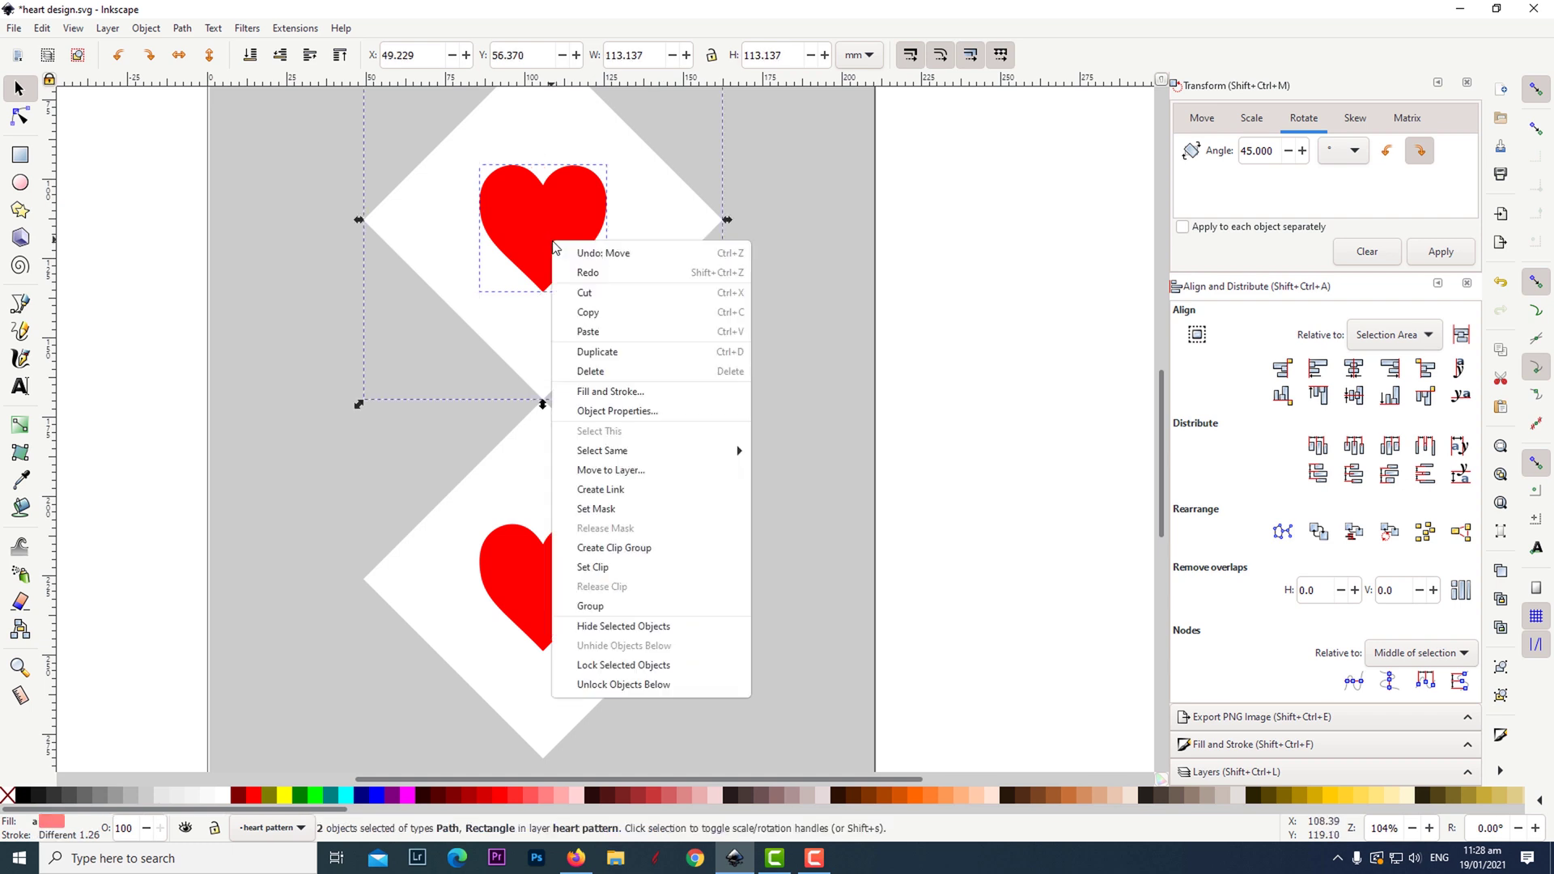
left_click(615, 349)
left_click_drag(528, 221, 719, 391)
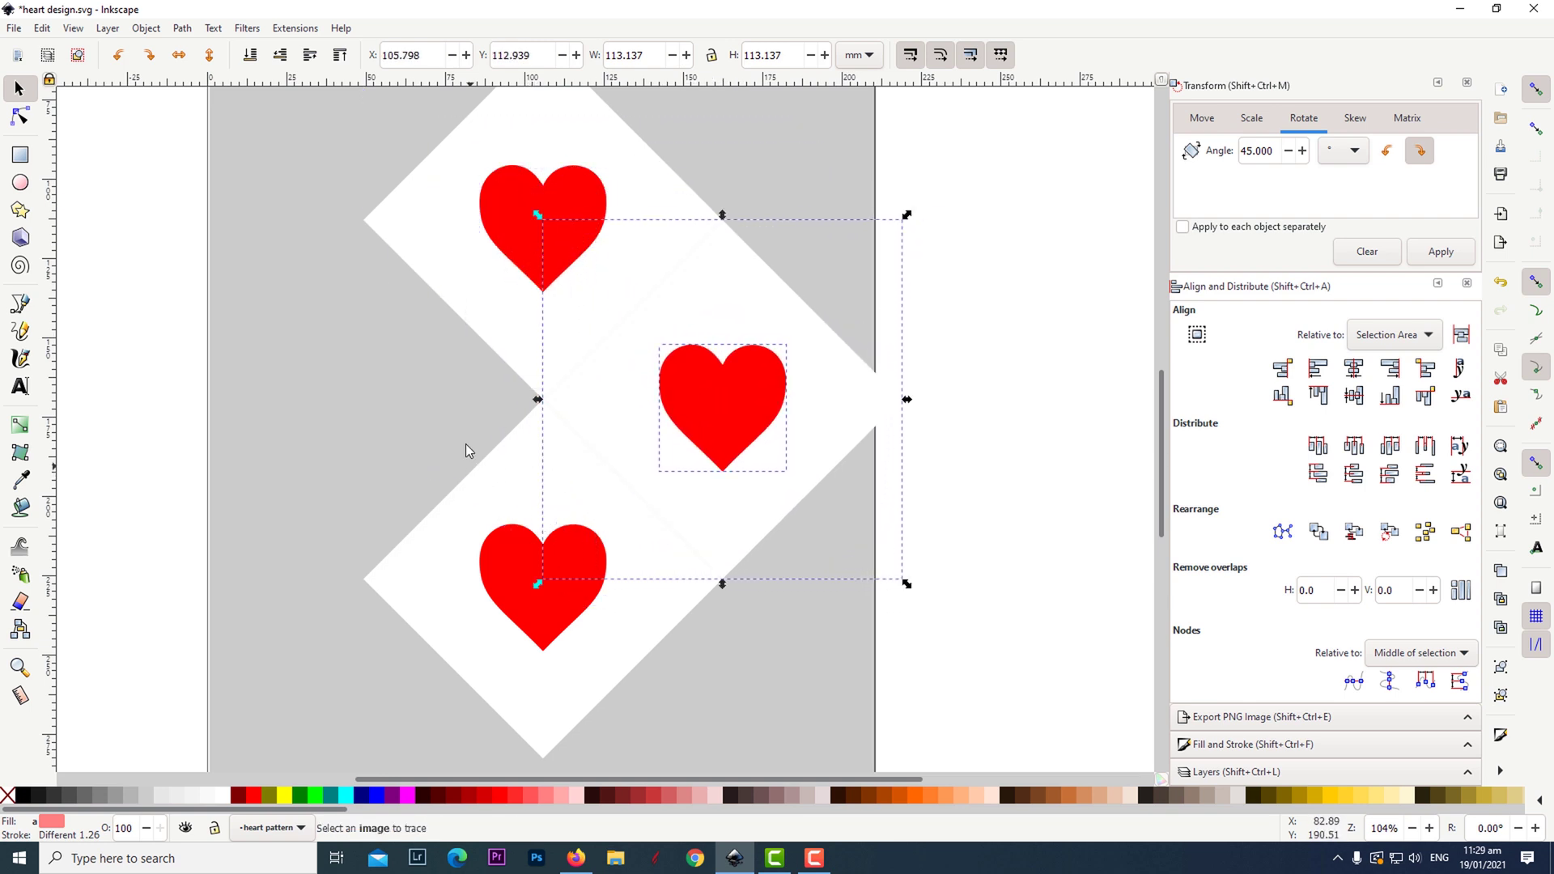
right_click(642, 308)
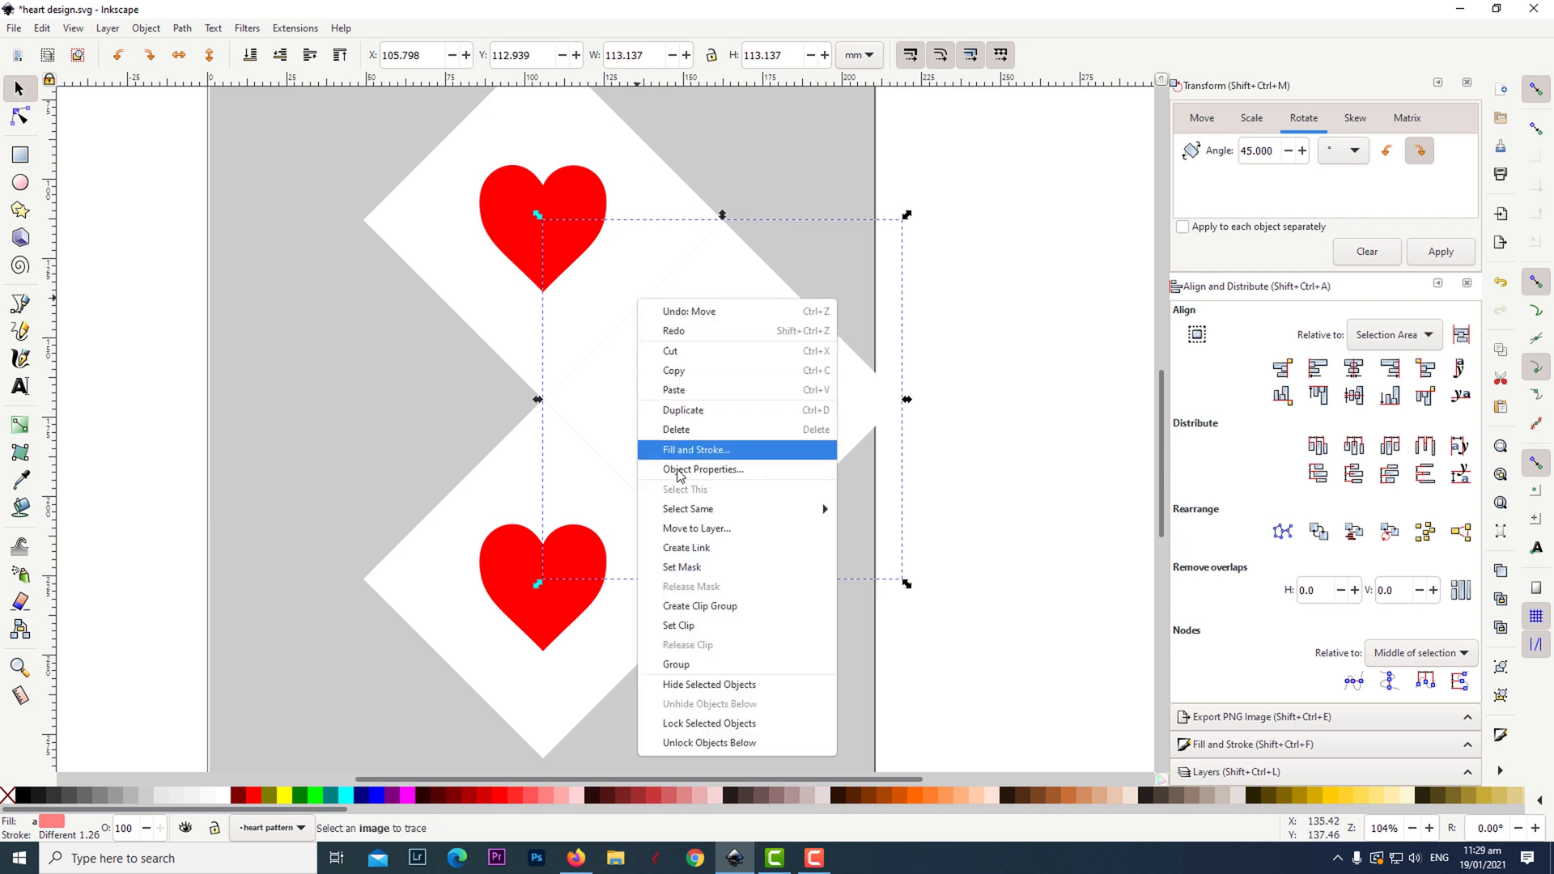
left_click(695, 418)
left_click_drag(694, 418, 348, 395)
Delete the extra copy, select all four tiles and scale them to 100 × 100 mm
key("Delete")
key("5")
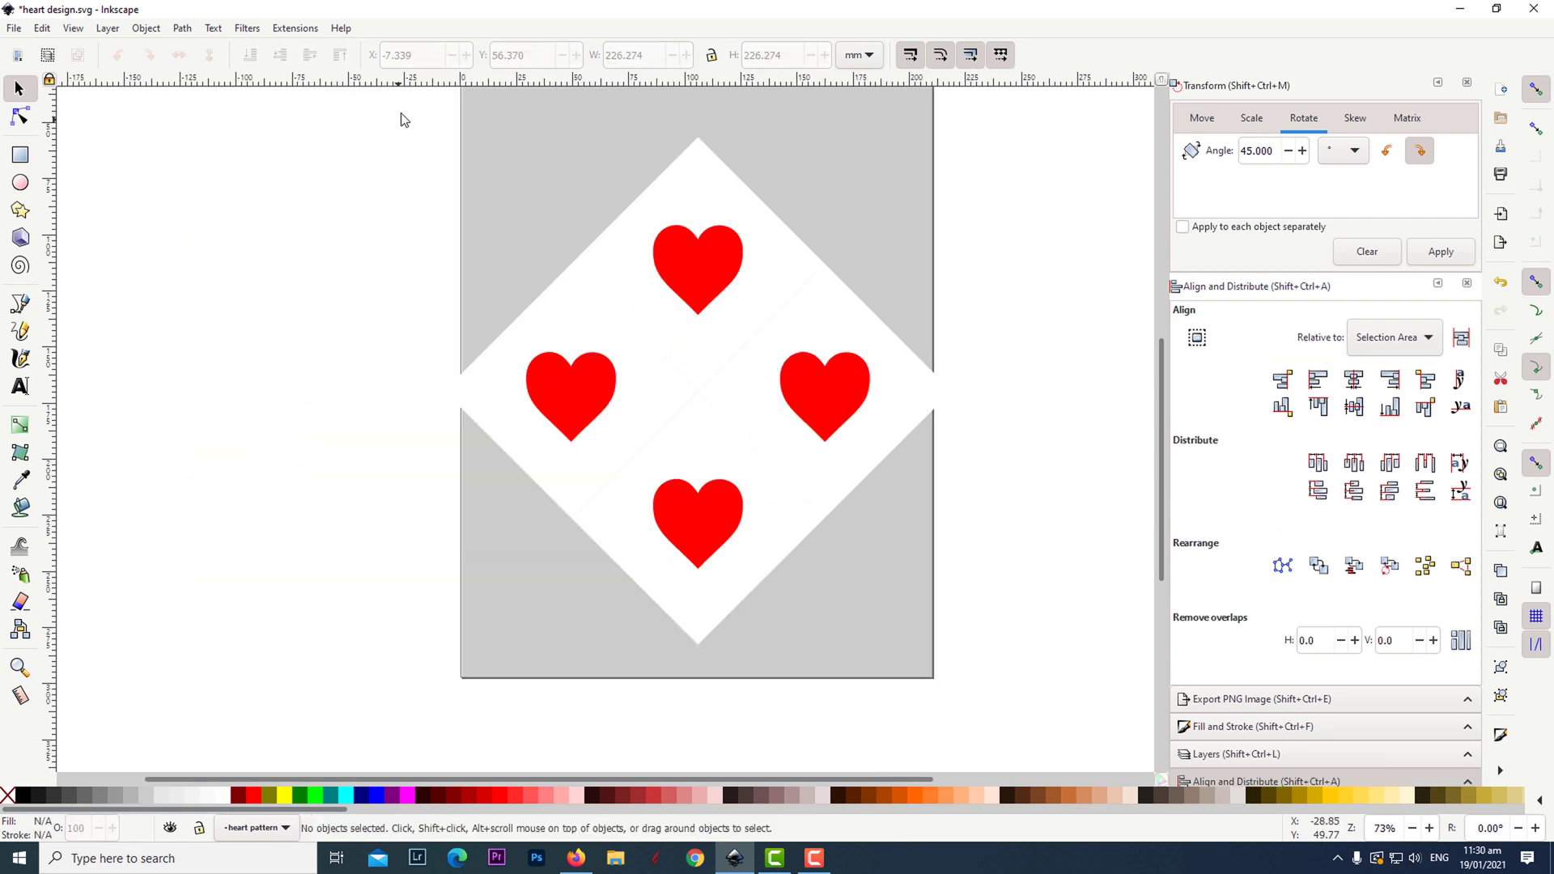
left_click_drag(399, 118, 989, 664)
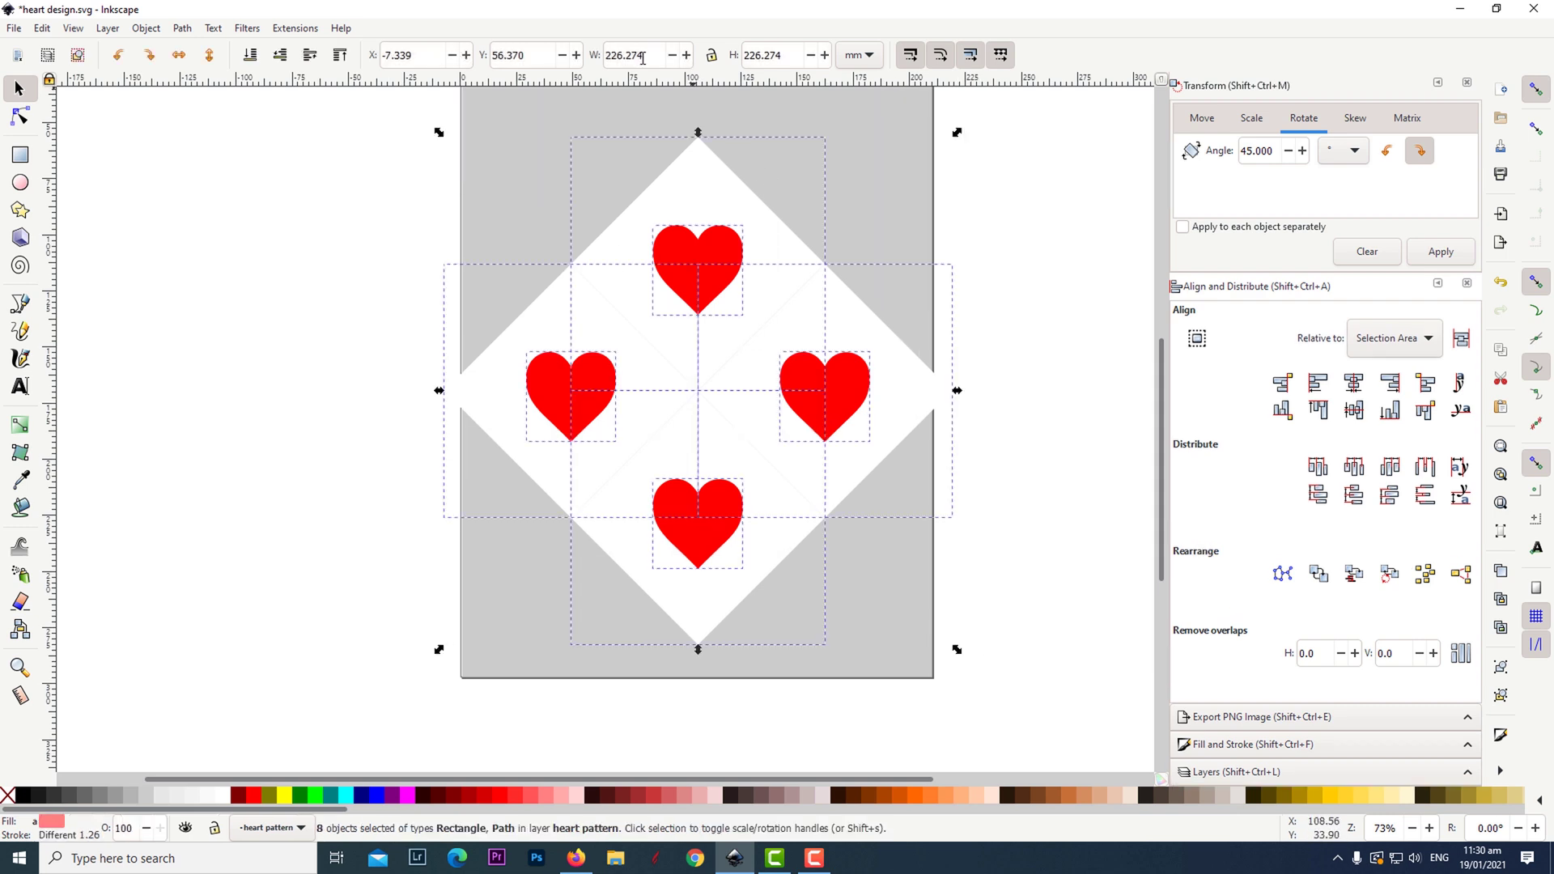
left_click_drag(645, 55, 604, 57)
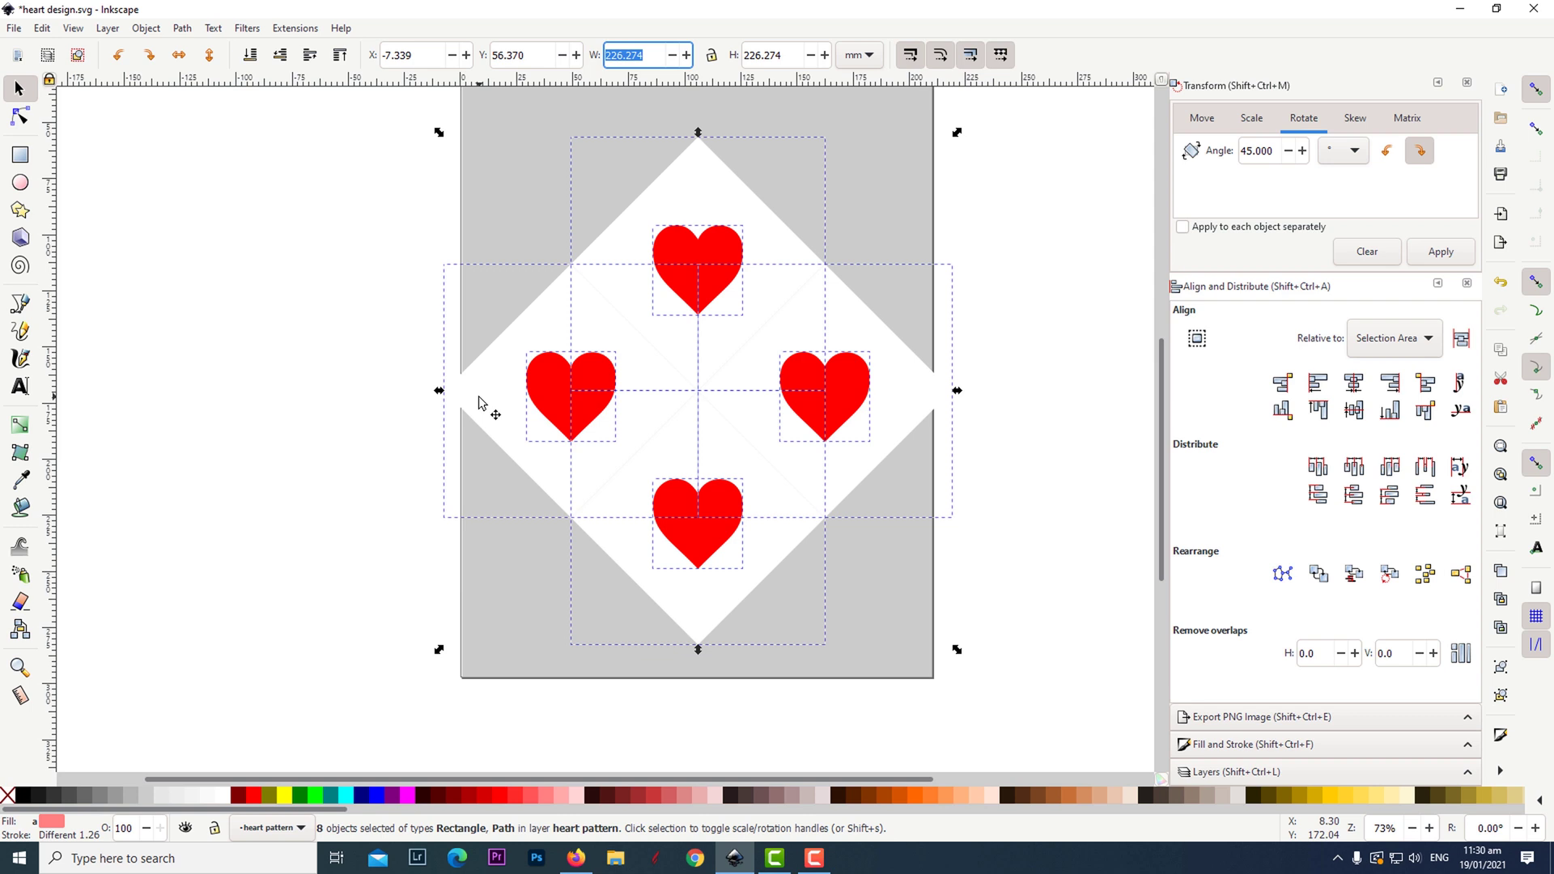
type("100")
key("Tab")
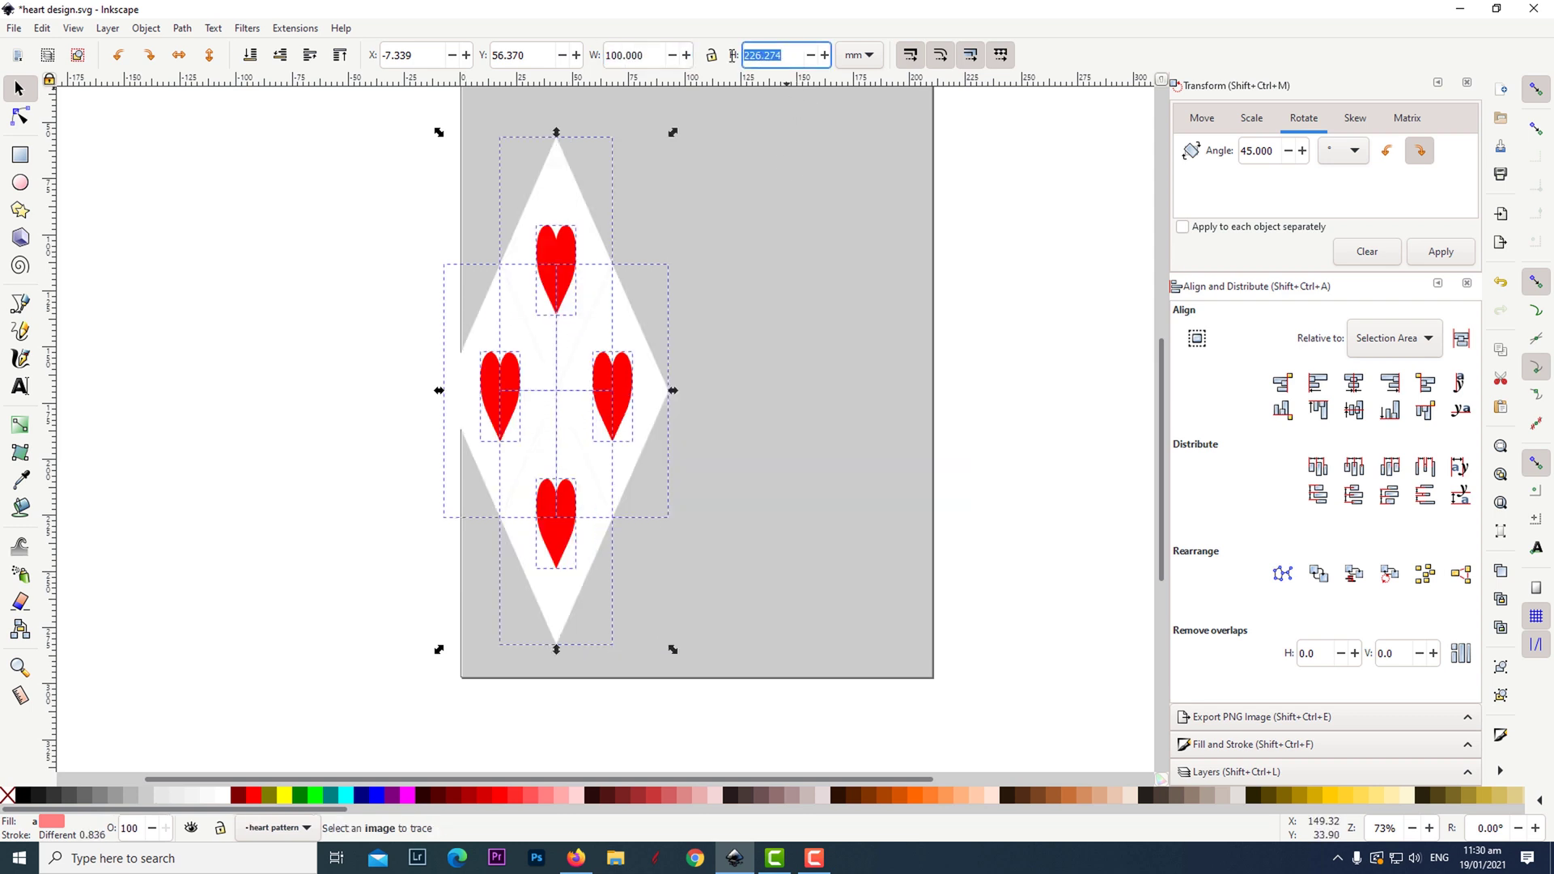
type("100")
key("Return")
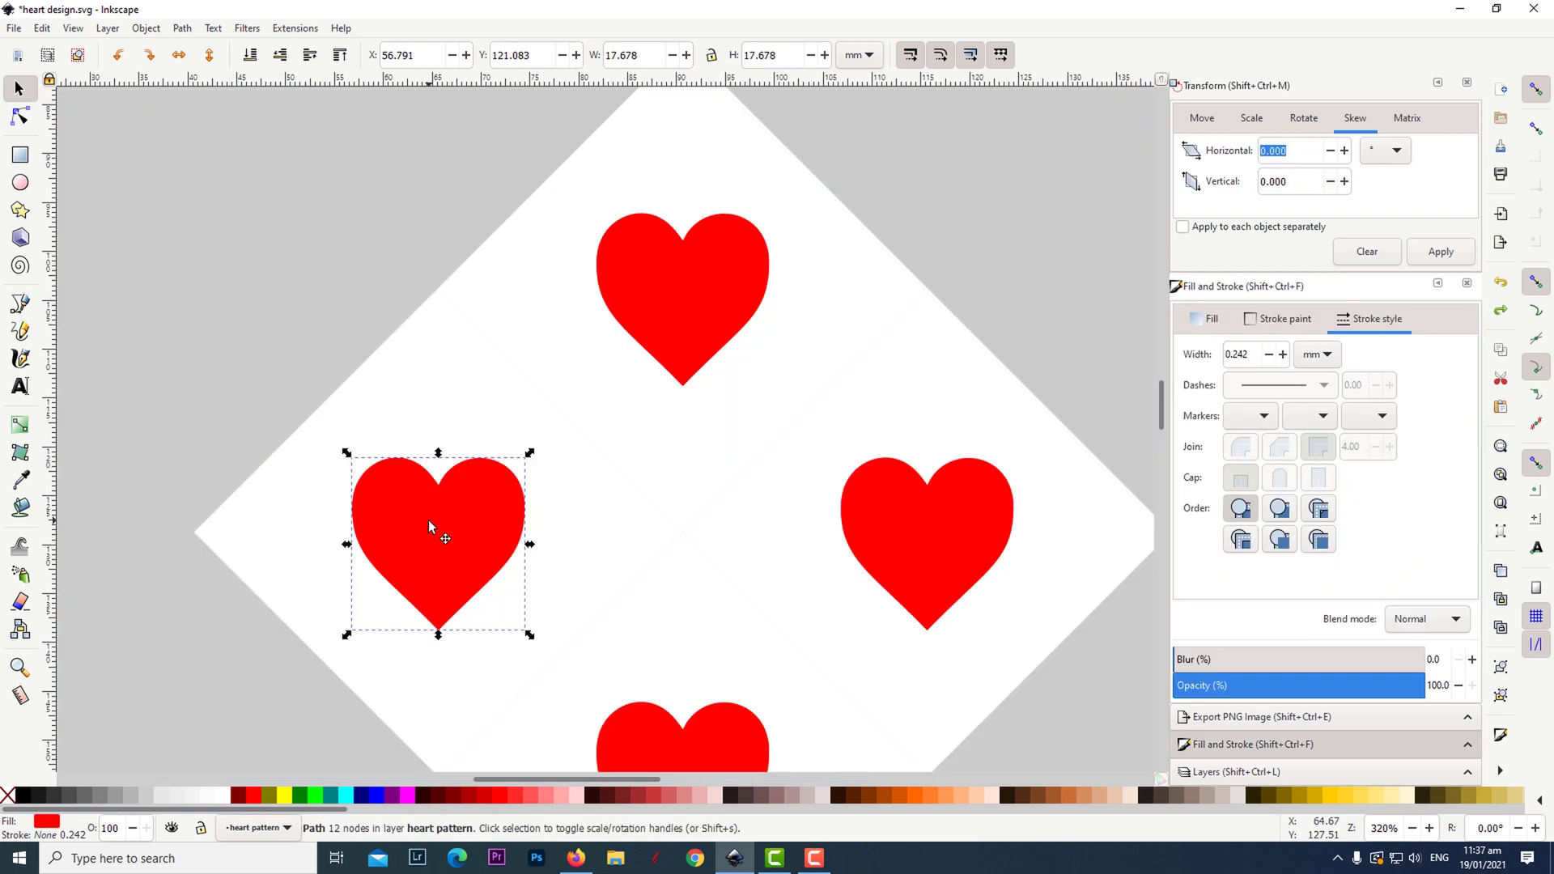
Outline the selected heart in black with stroke width 0.642, then select the left diamond tile
right_click(25, 798)
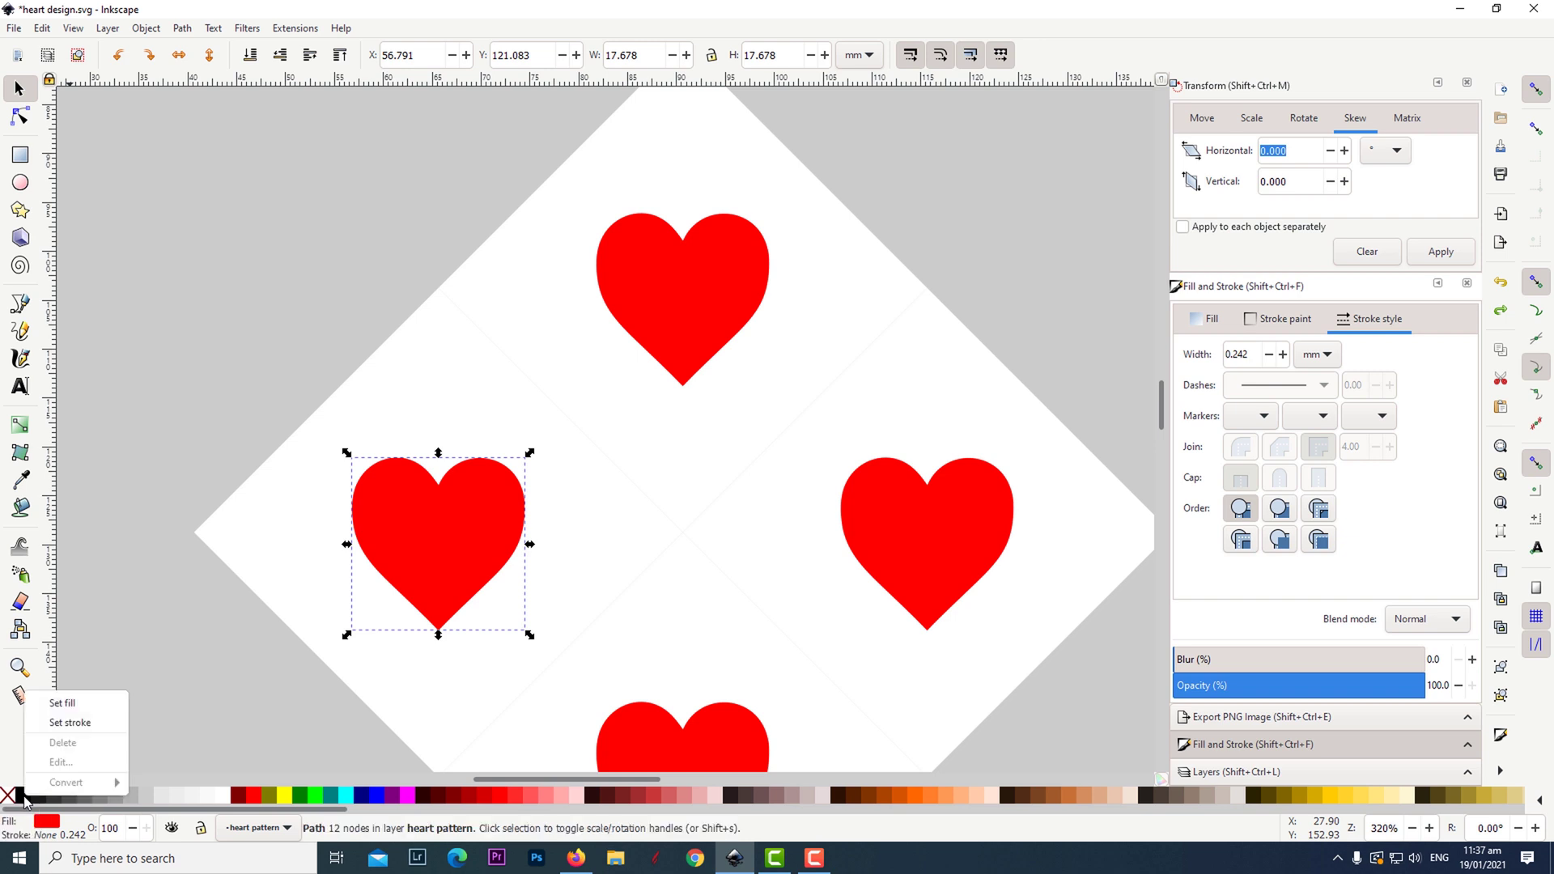
left_click(66, 721)
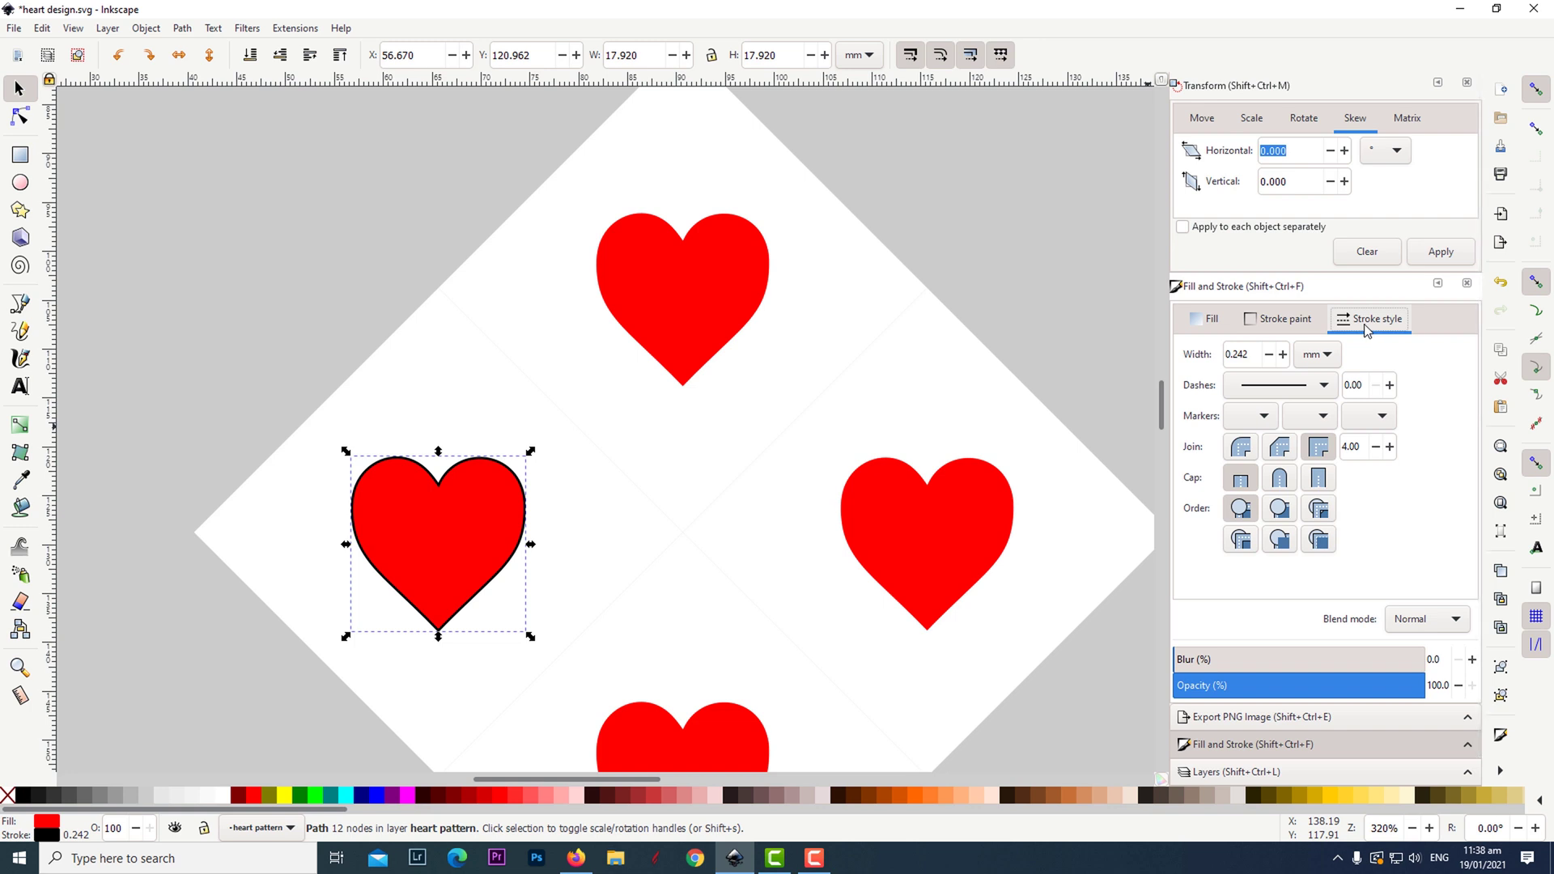
left_click(1283, 359)
left_click(1283, 359)
left_click(1283, 360)
left_click(1284, 359)
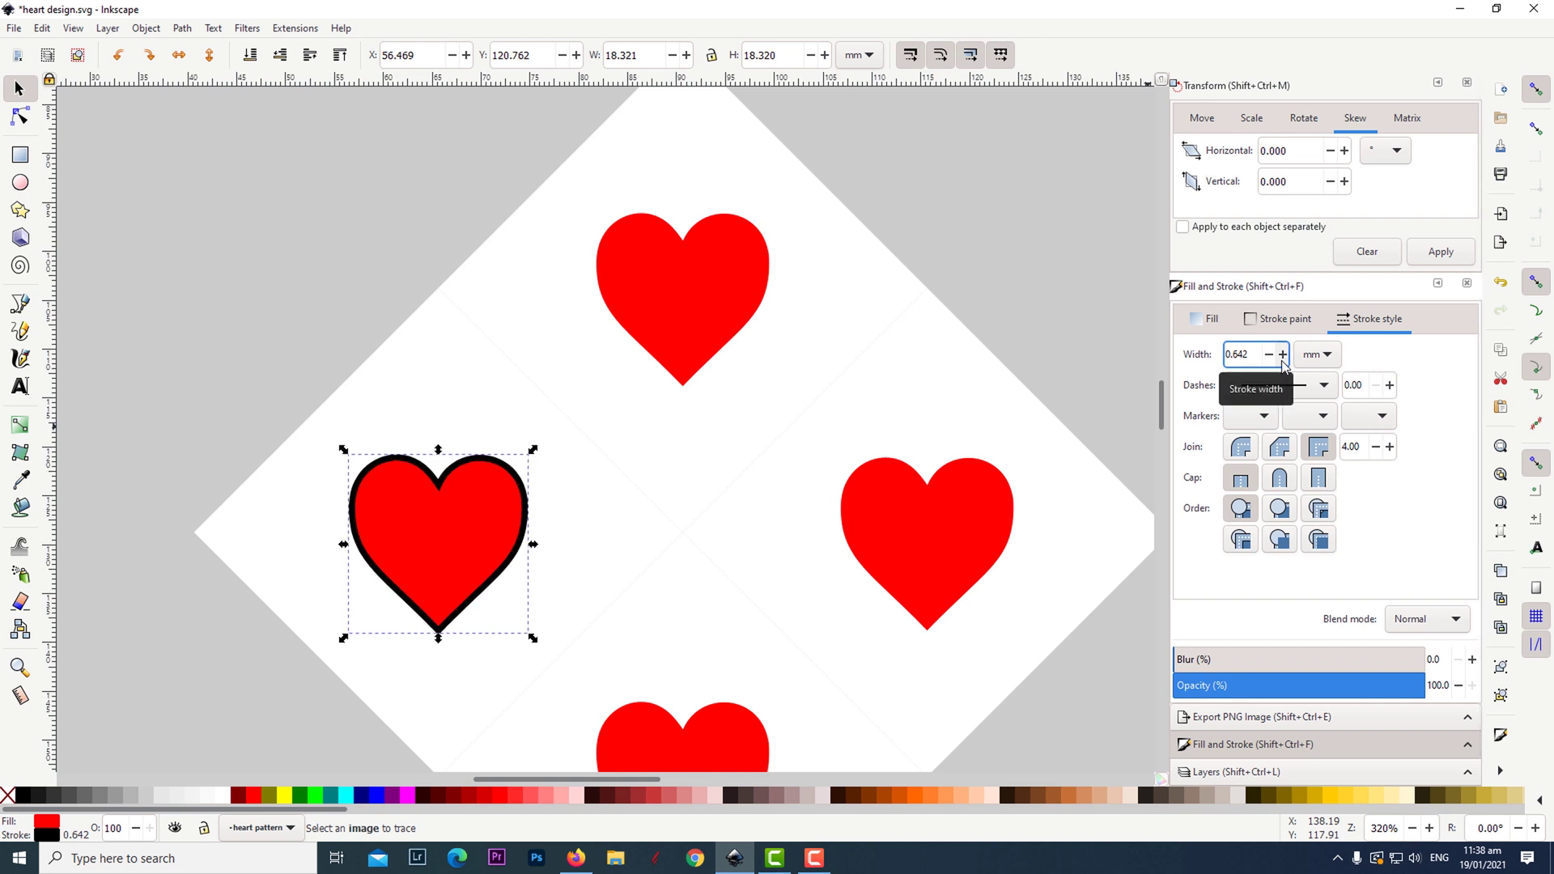
left_click(927, 526)
left_click(282, 557)
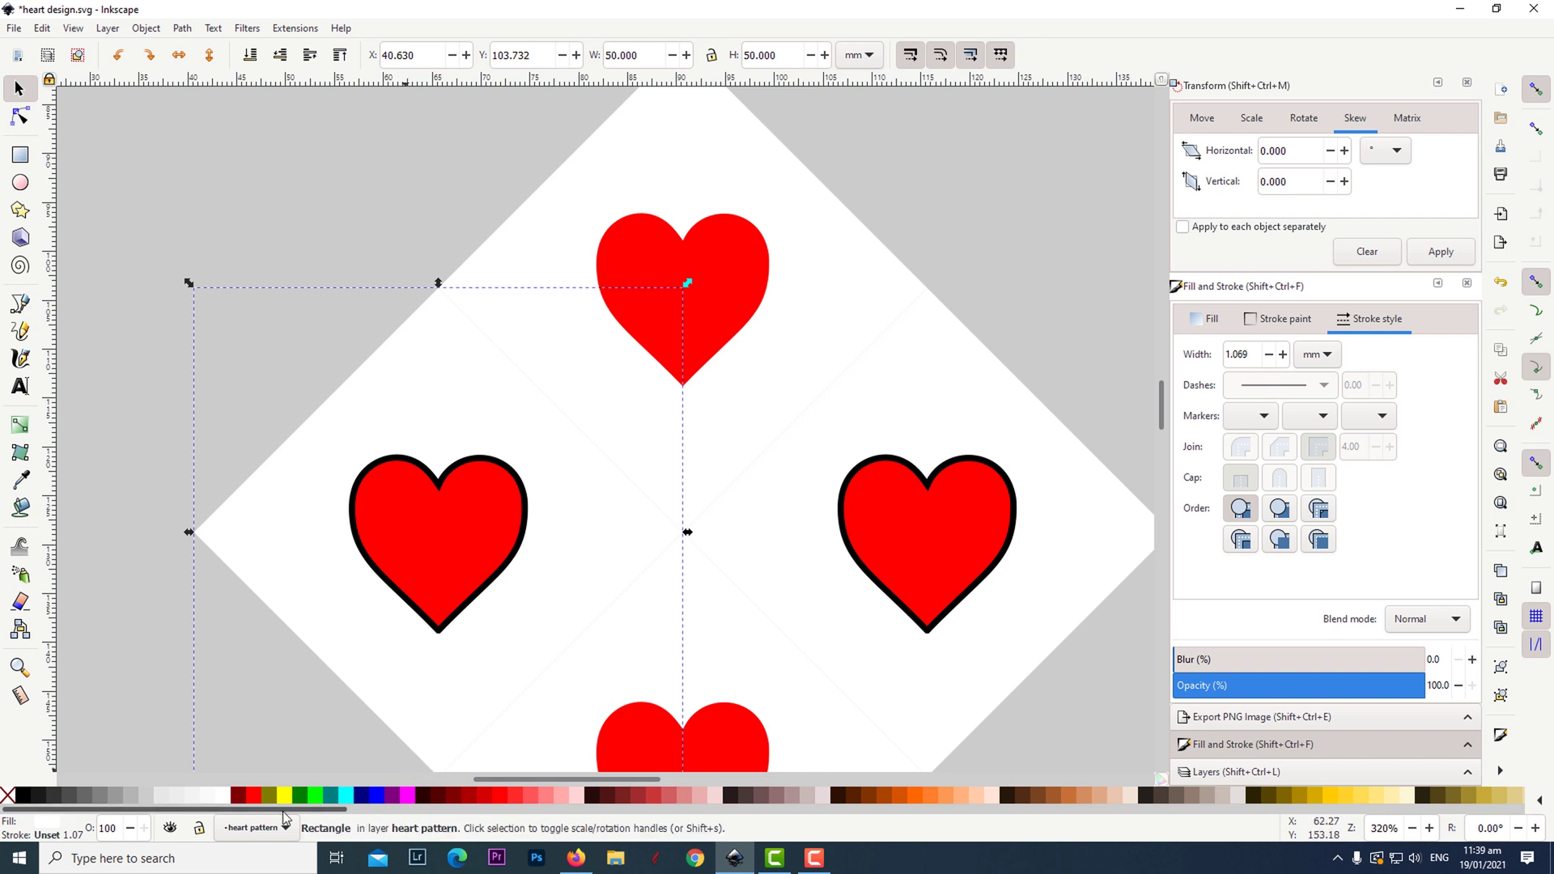
Fill the left and right diamond tiles with the Red swatch
left_click(255, 801)
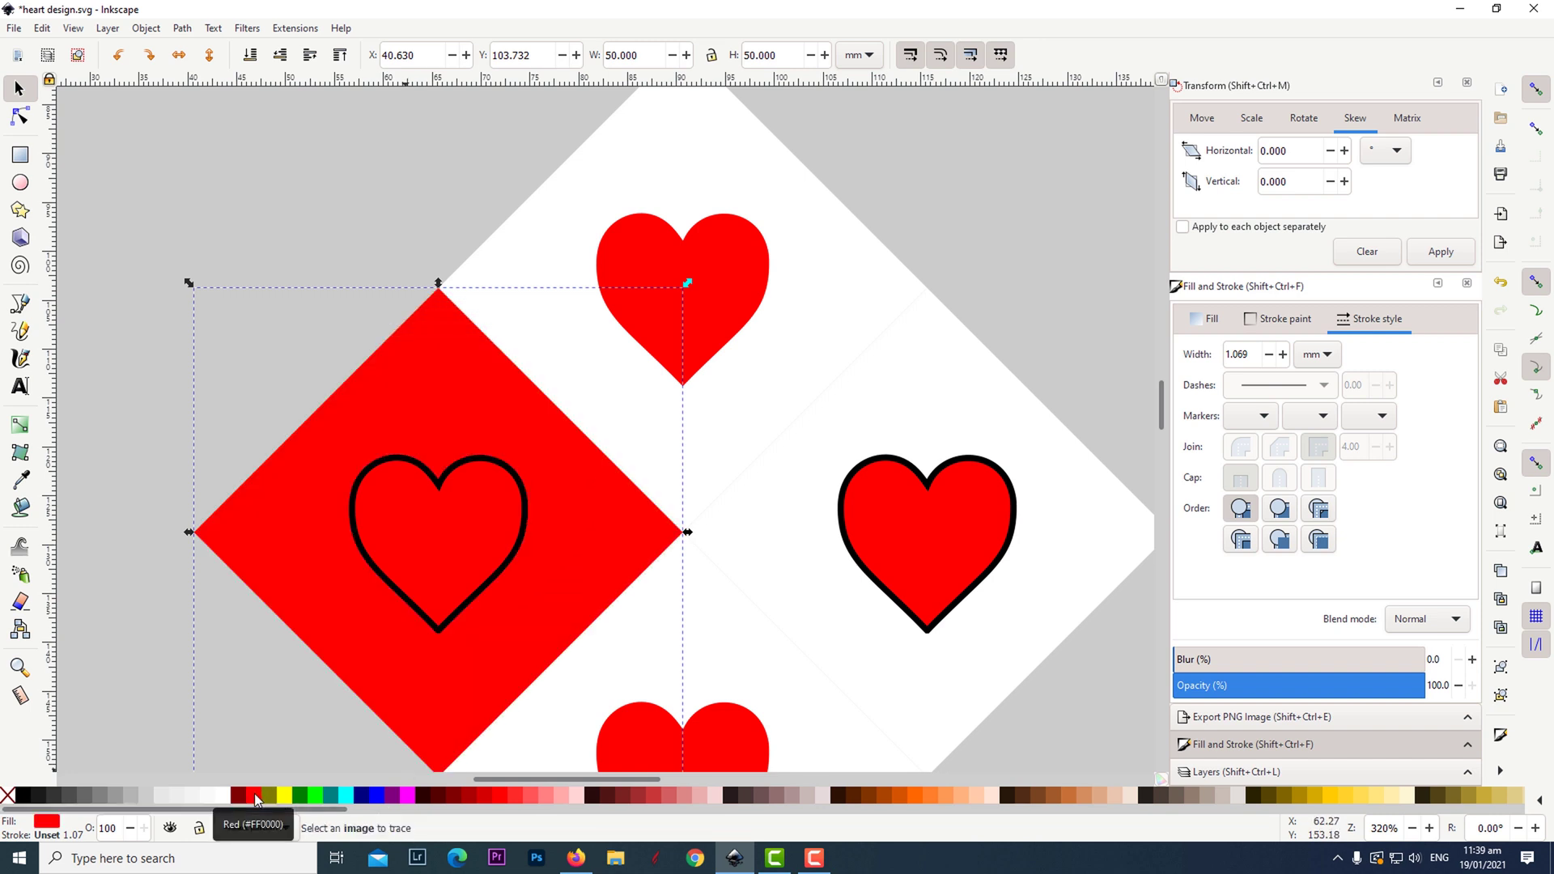
left_click(1114, 550)
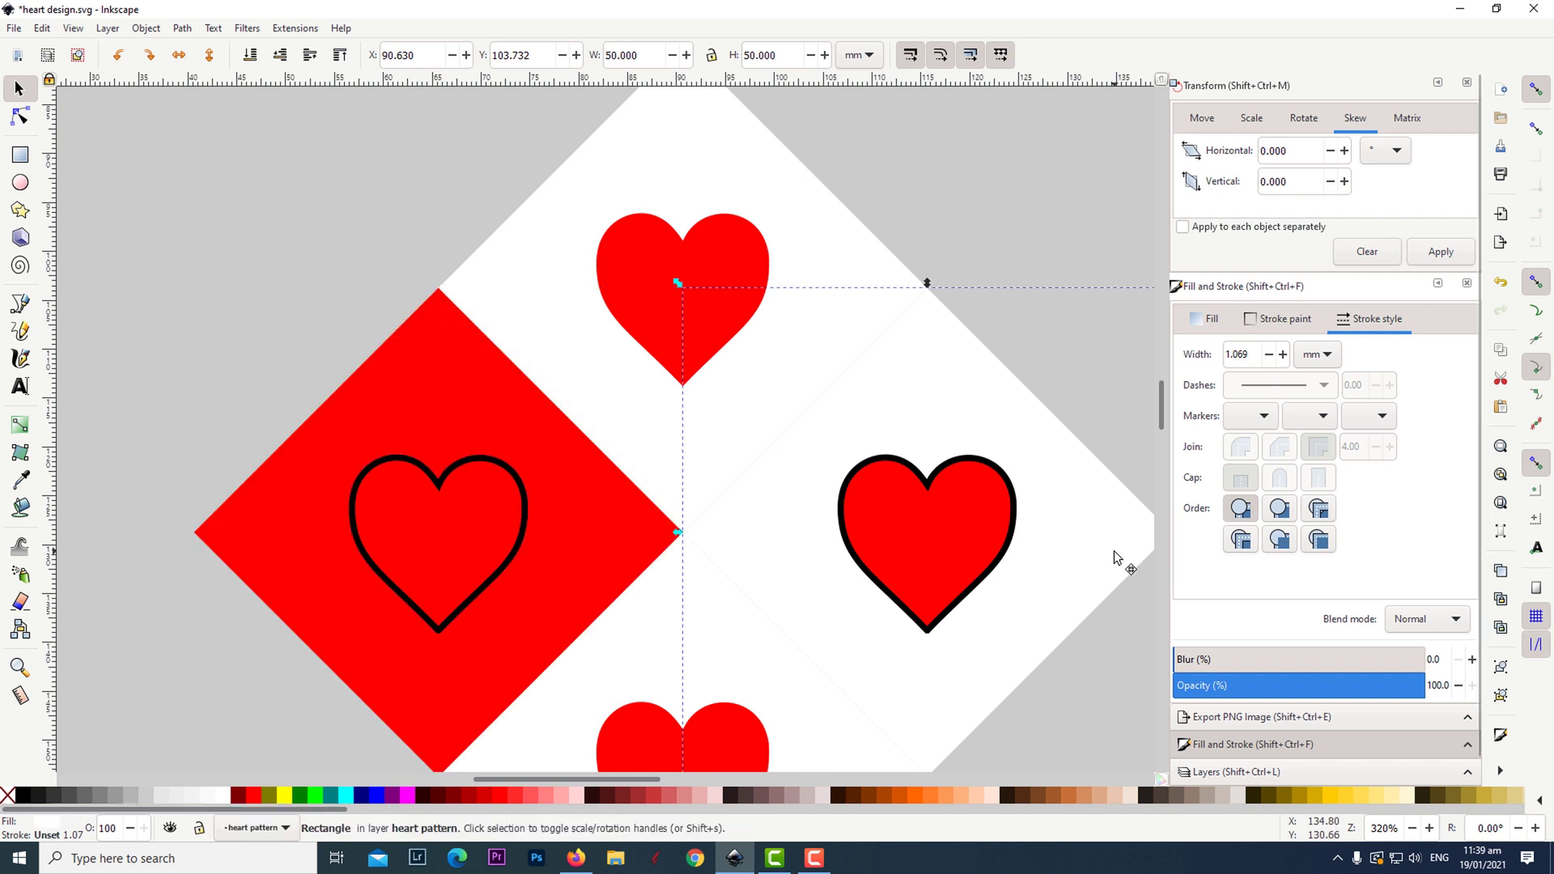
left_click(255, 801)
scroll(453, 571, "right", 1)
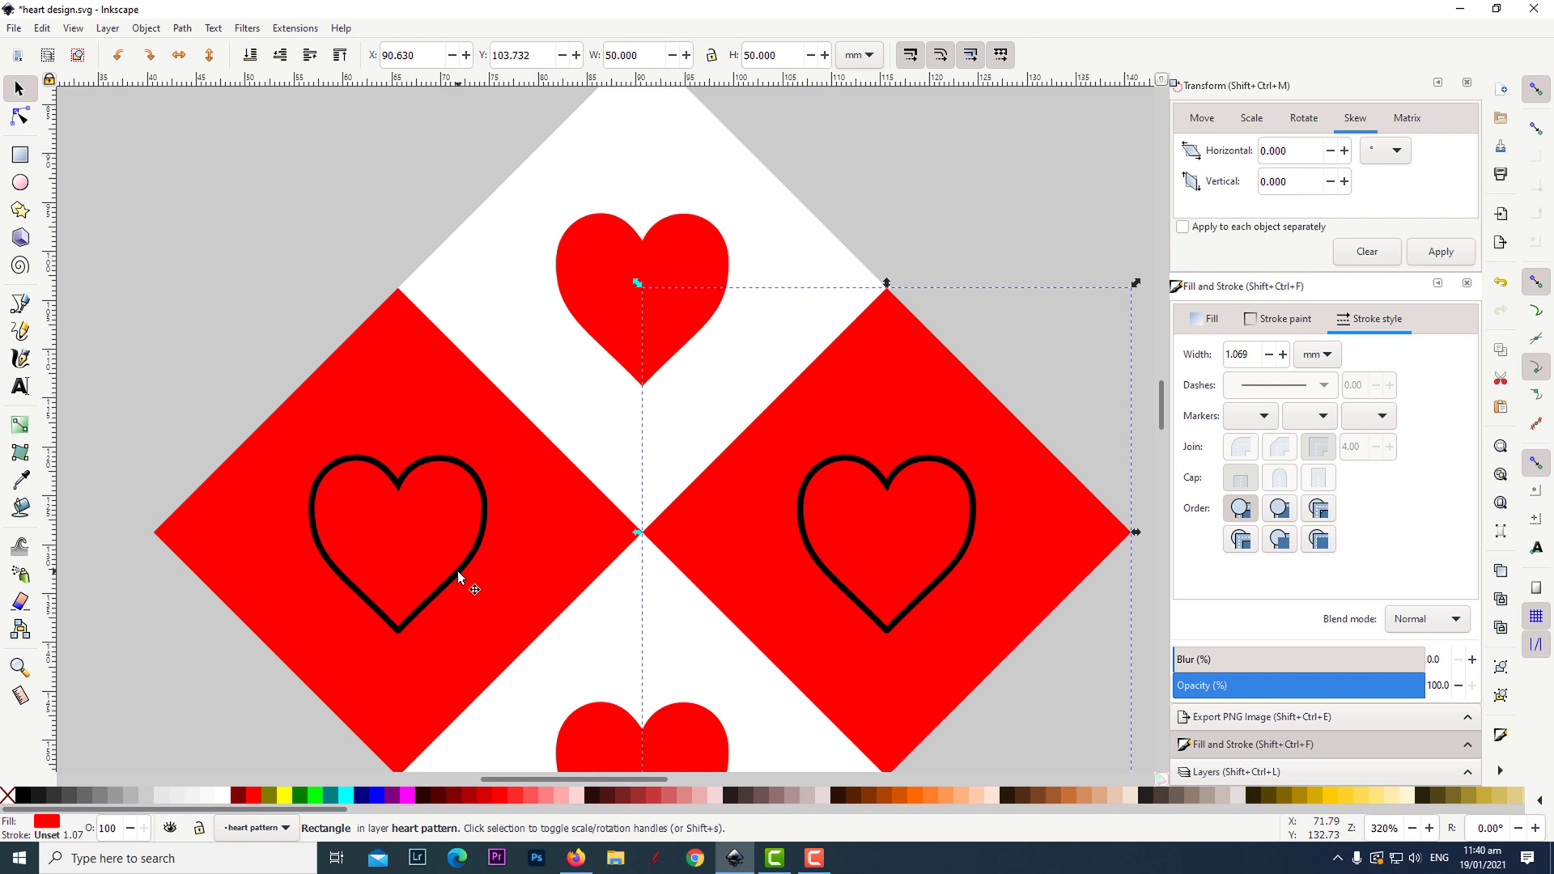
Change the outlines of the left and right hearts to white
left_click(458, 571)
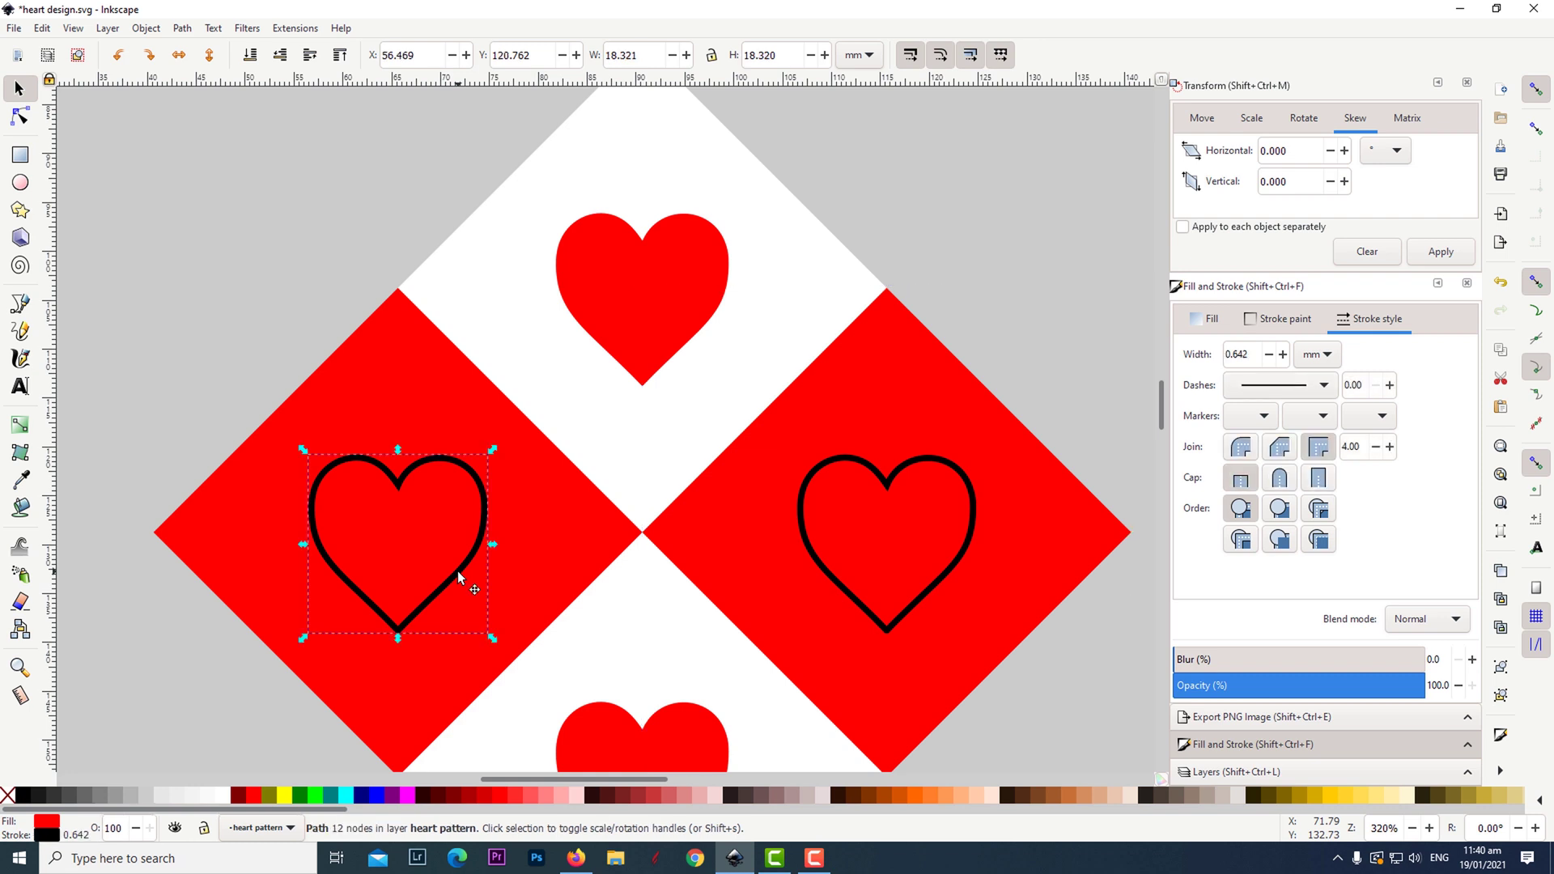
right_click(221, 797)
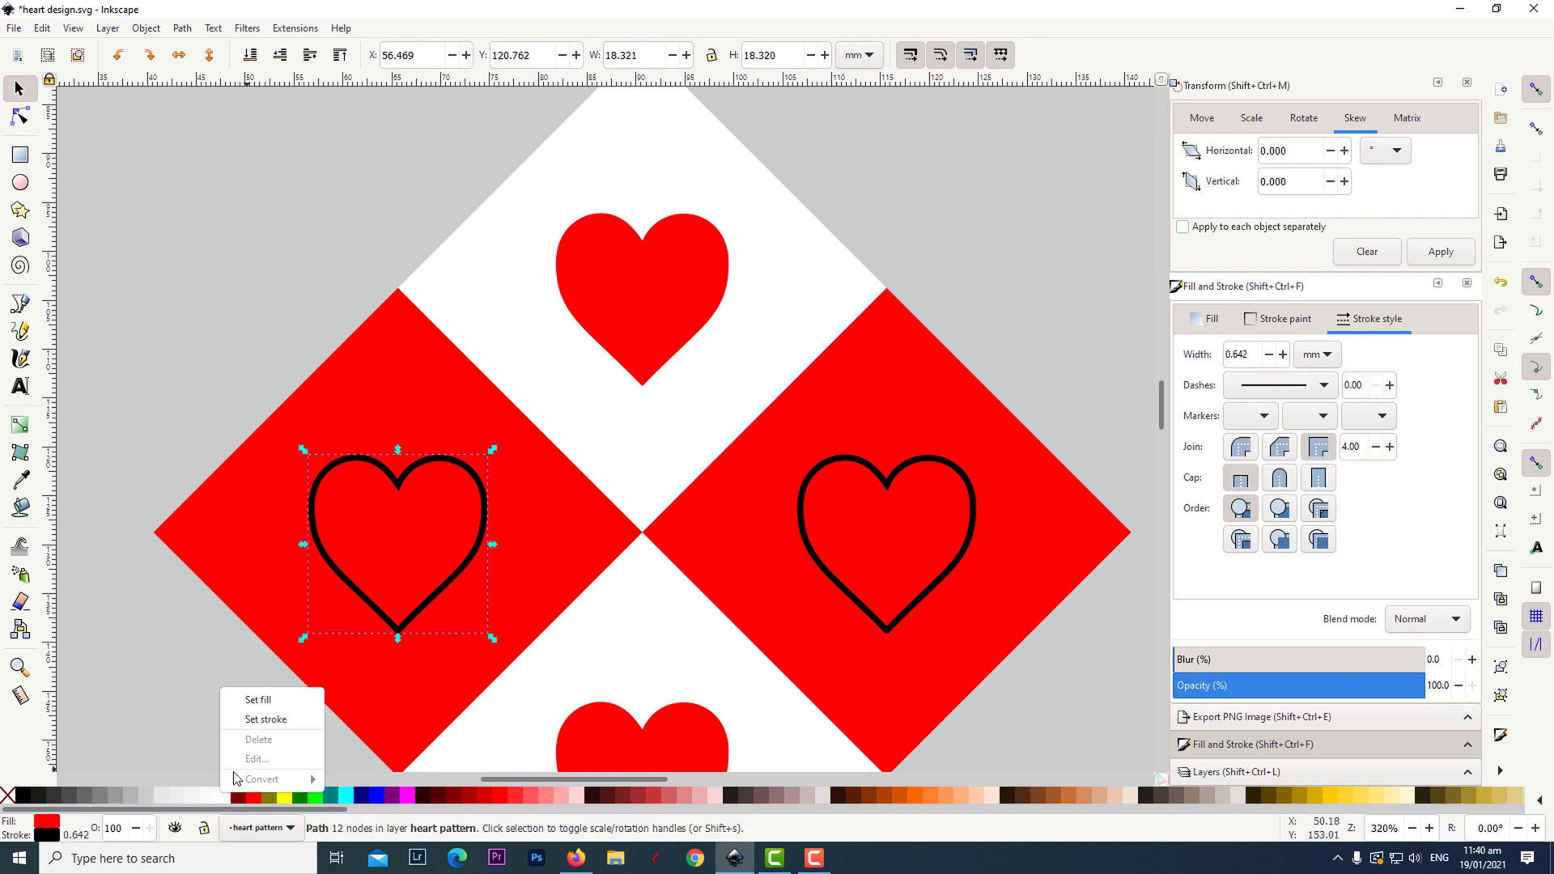
left_click(264, 721)
left_click(897, 617)
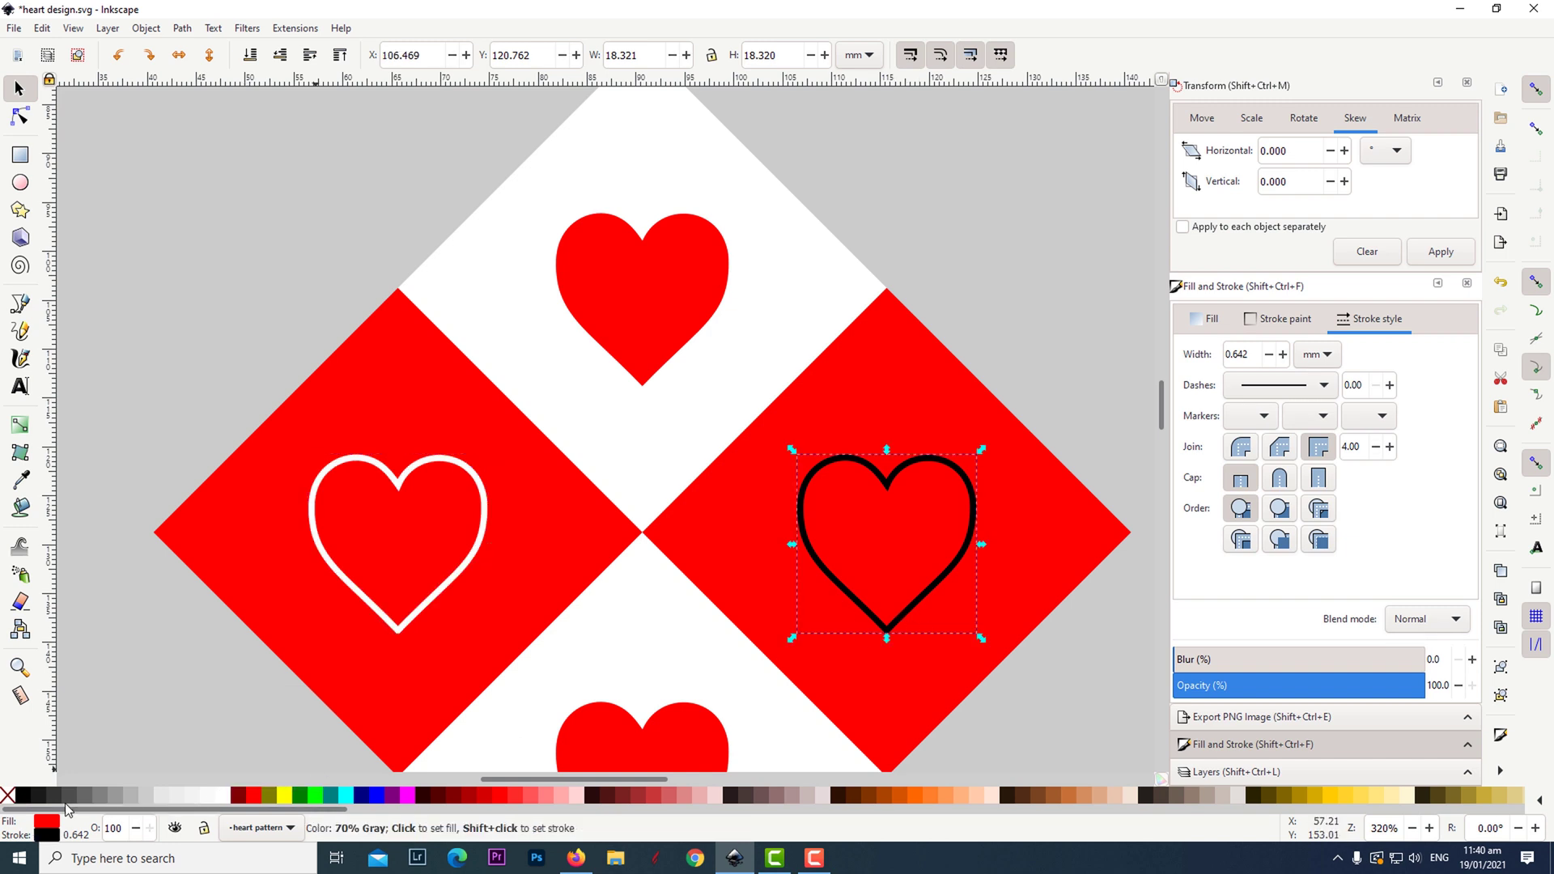
right_click(229, 796)
left_click(261, 725)
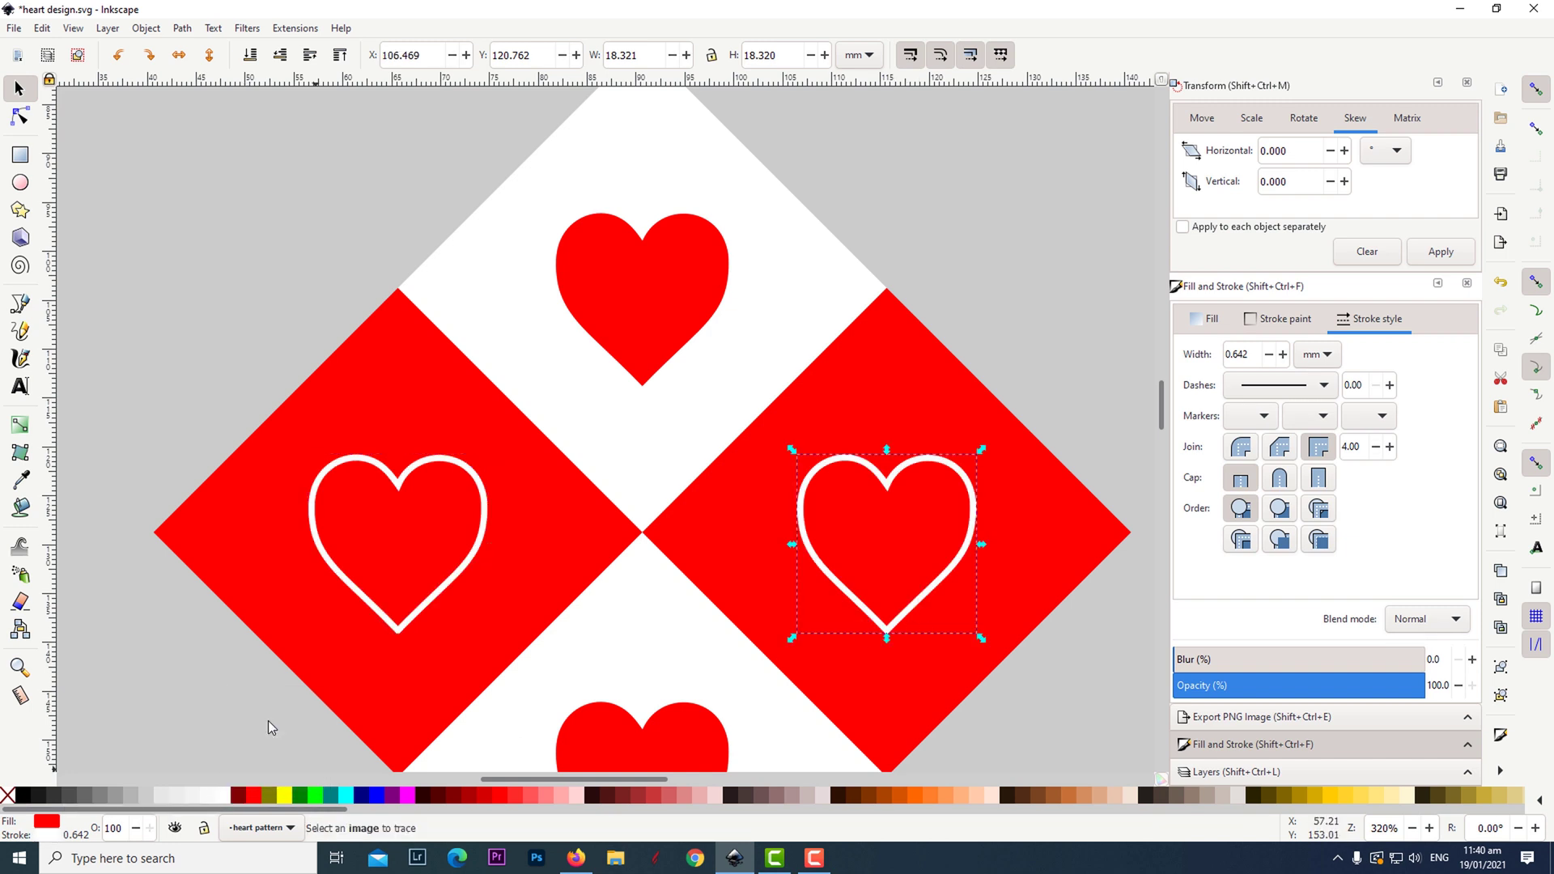
Set the right heart's outline width to 1.042 and save the drawing
left_click(1243, 348)
double_click(1243, 348)
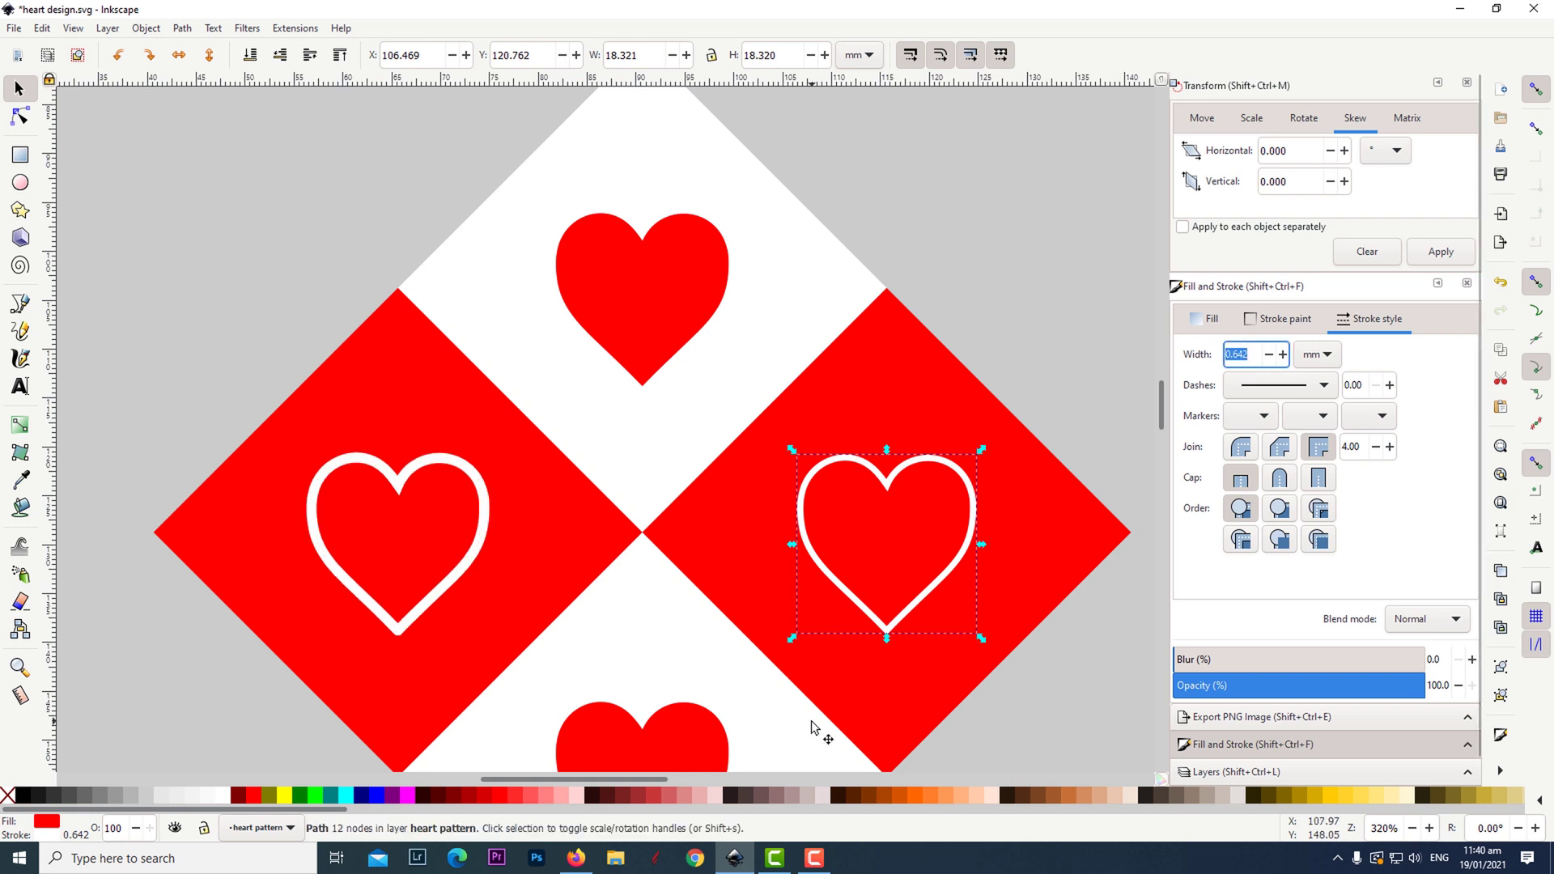
type("1.")
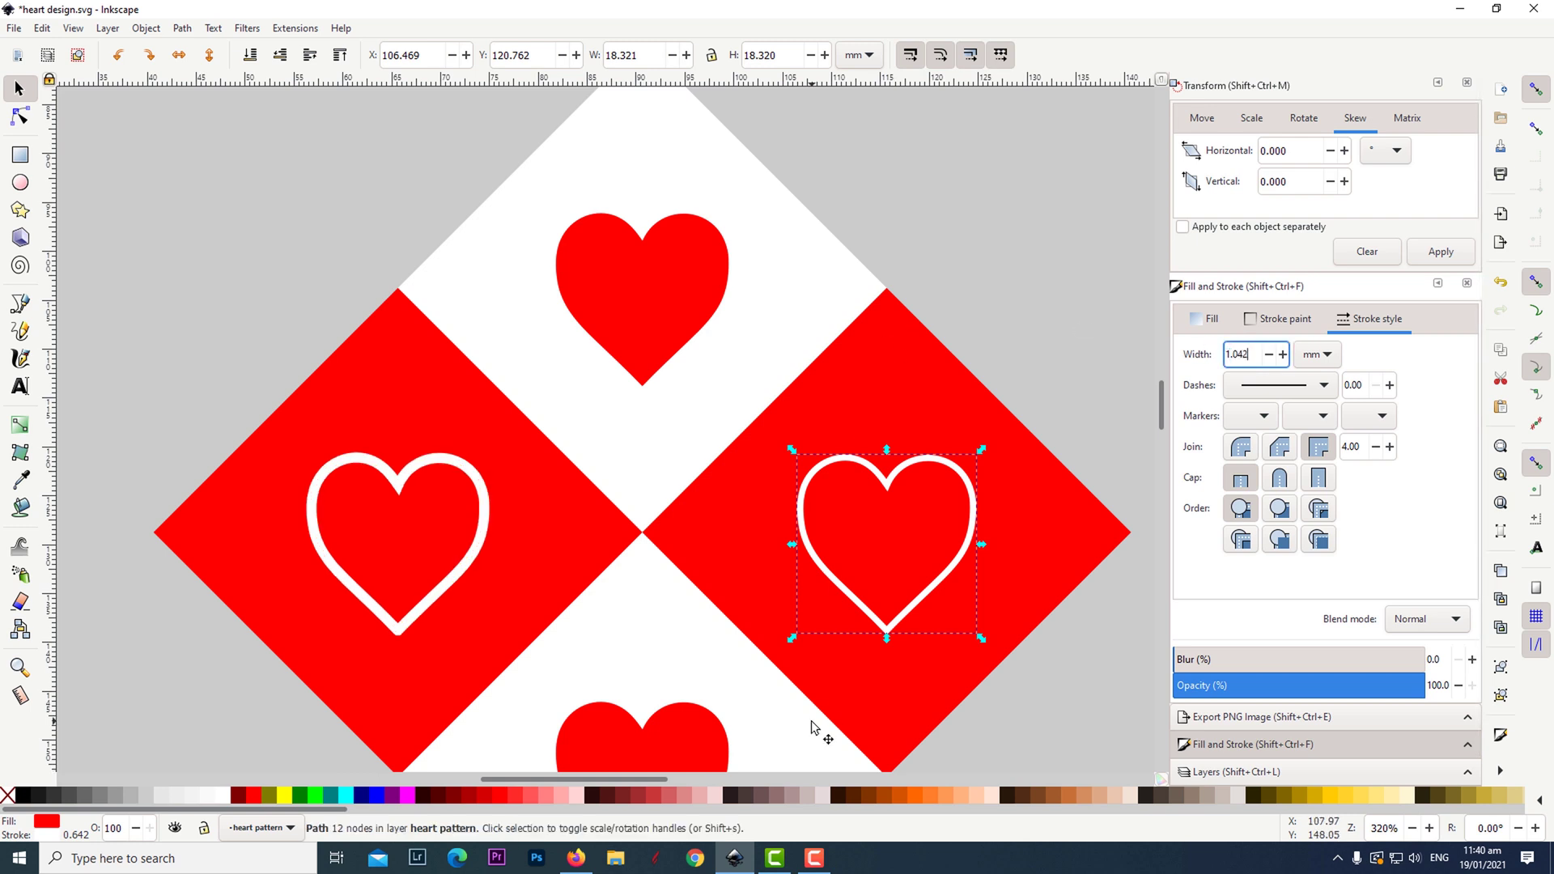
type("042")
key("Return")
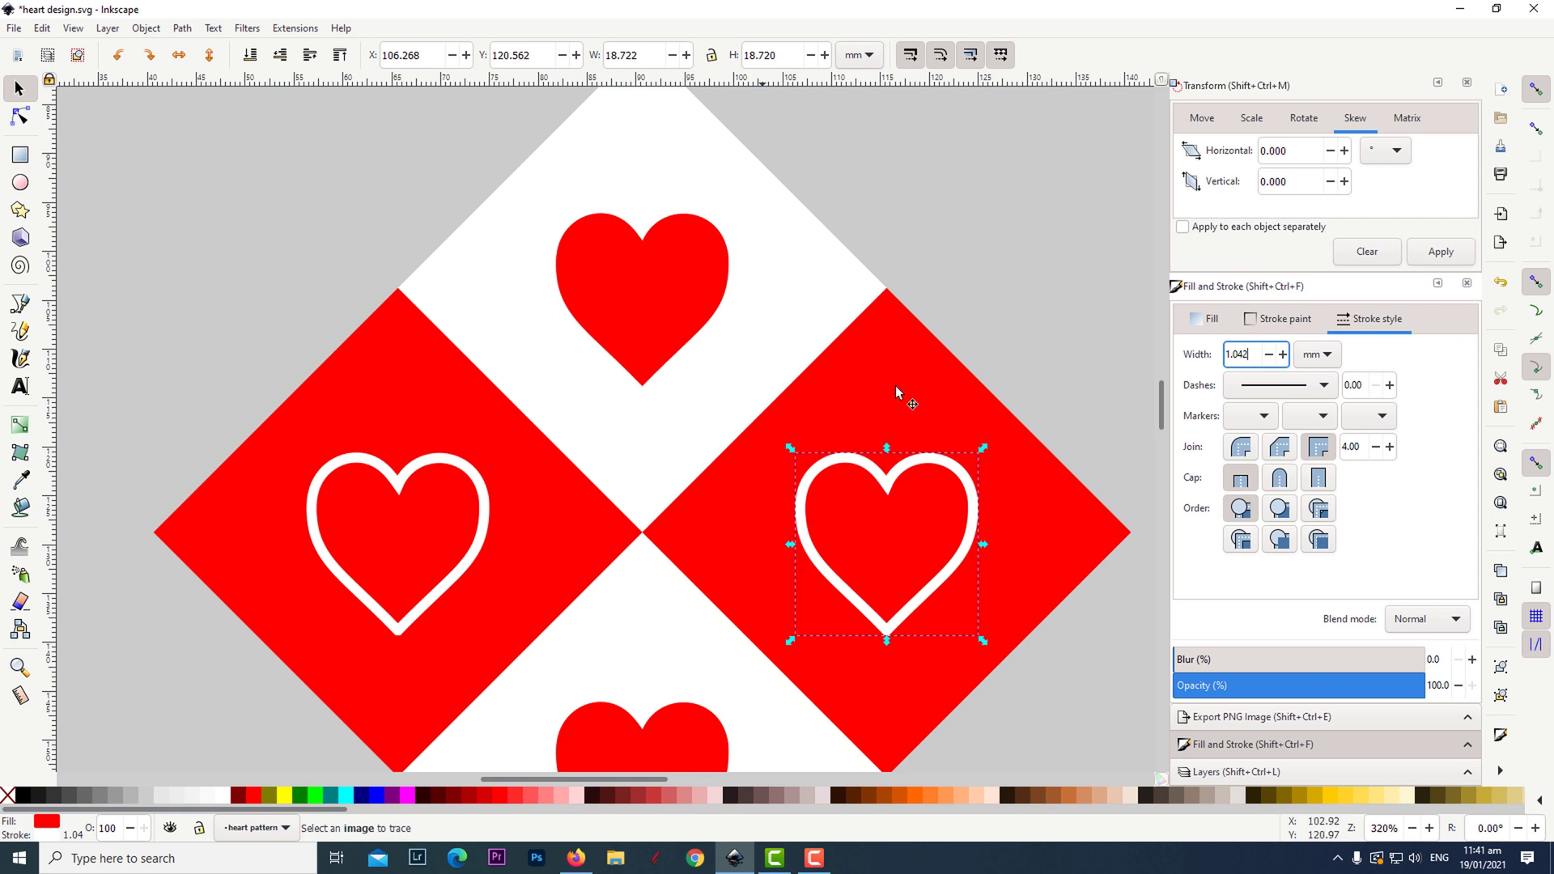
left_click(1027, 313)
key("ctrl+s")
Box-select the four tiles and four hearts and group them into one diamond
key("5")
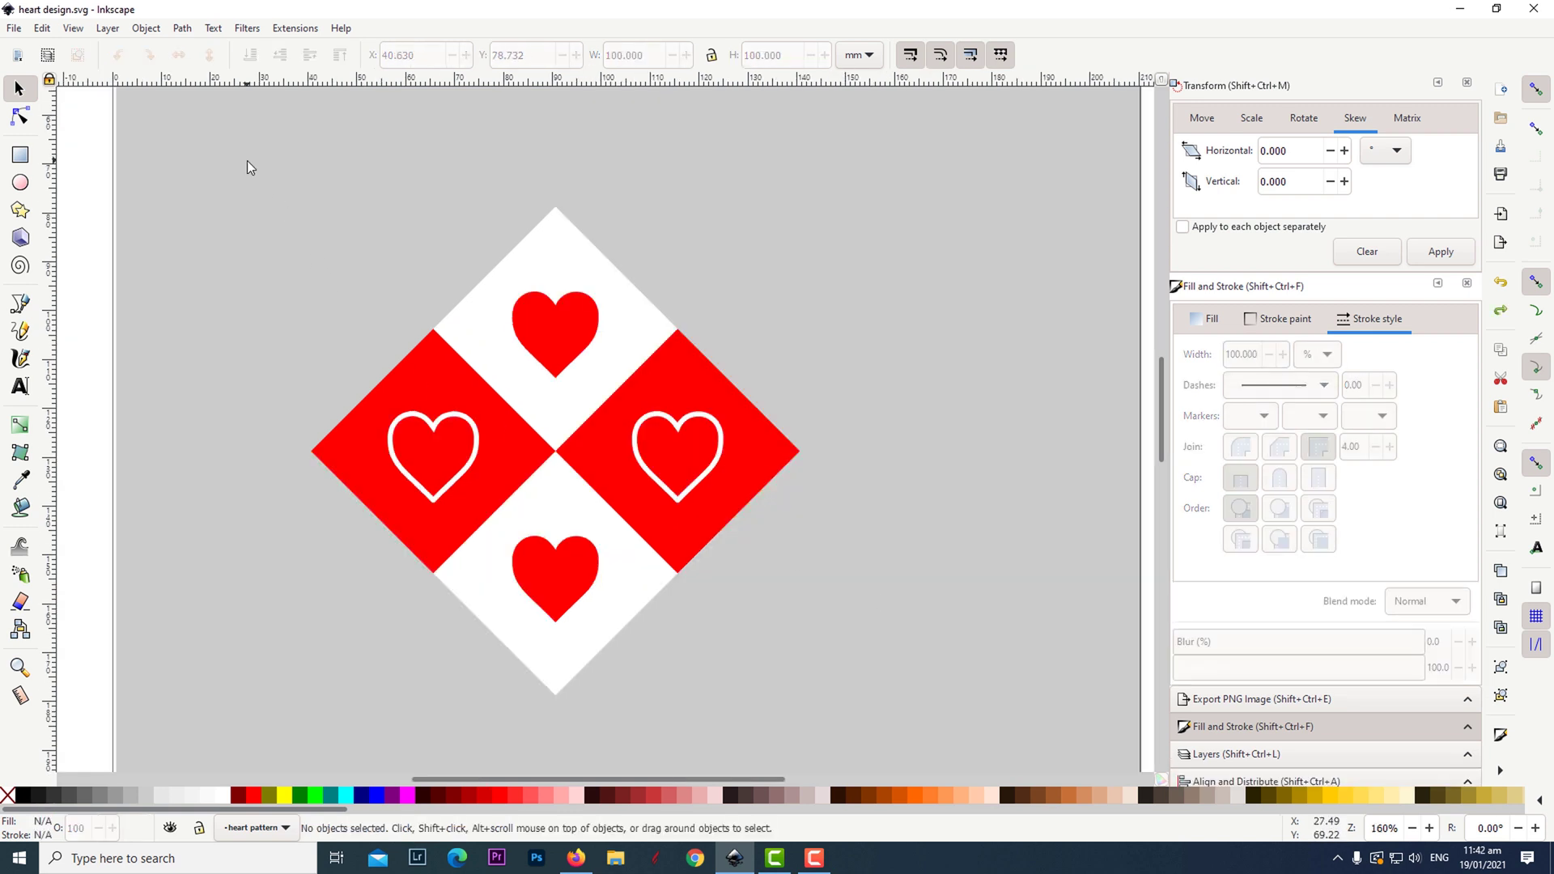
mouse_move(247, 161)
left_mouse_down()
mouse_move(405, 415)
mouse_move(746, 693)
mouse_move(864, 717)
left_mouse_up()
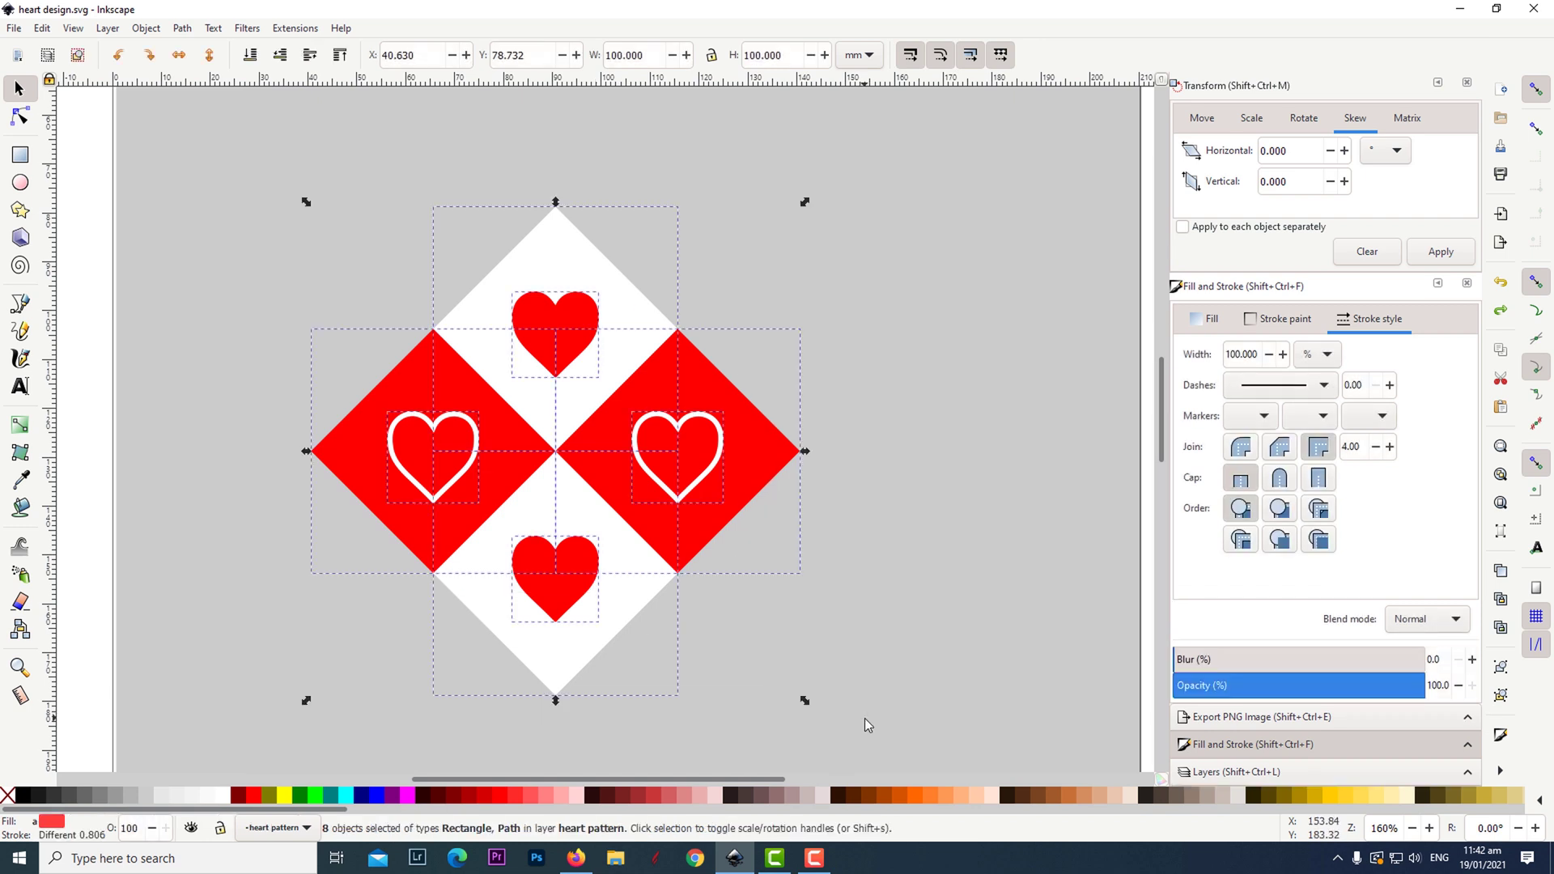
right_click(574, 372)
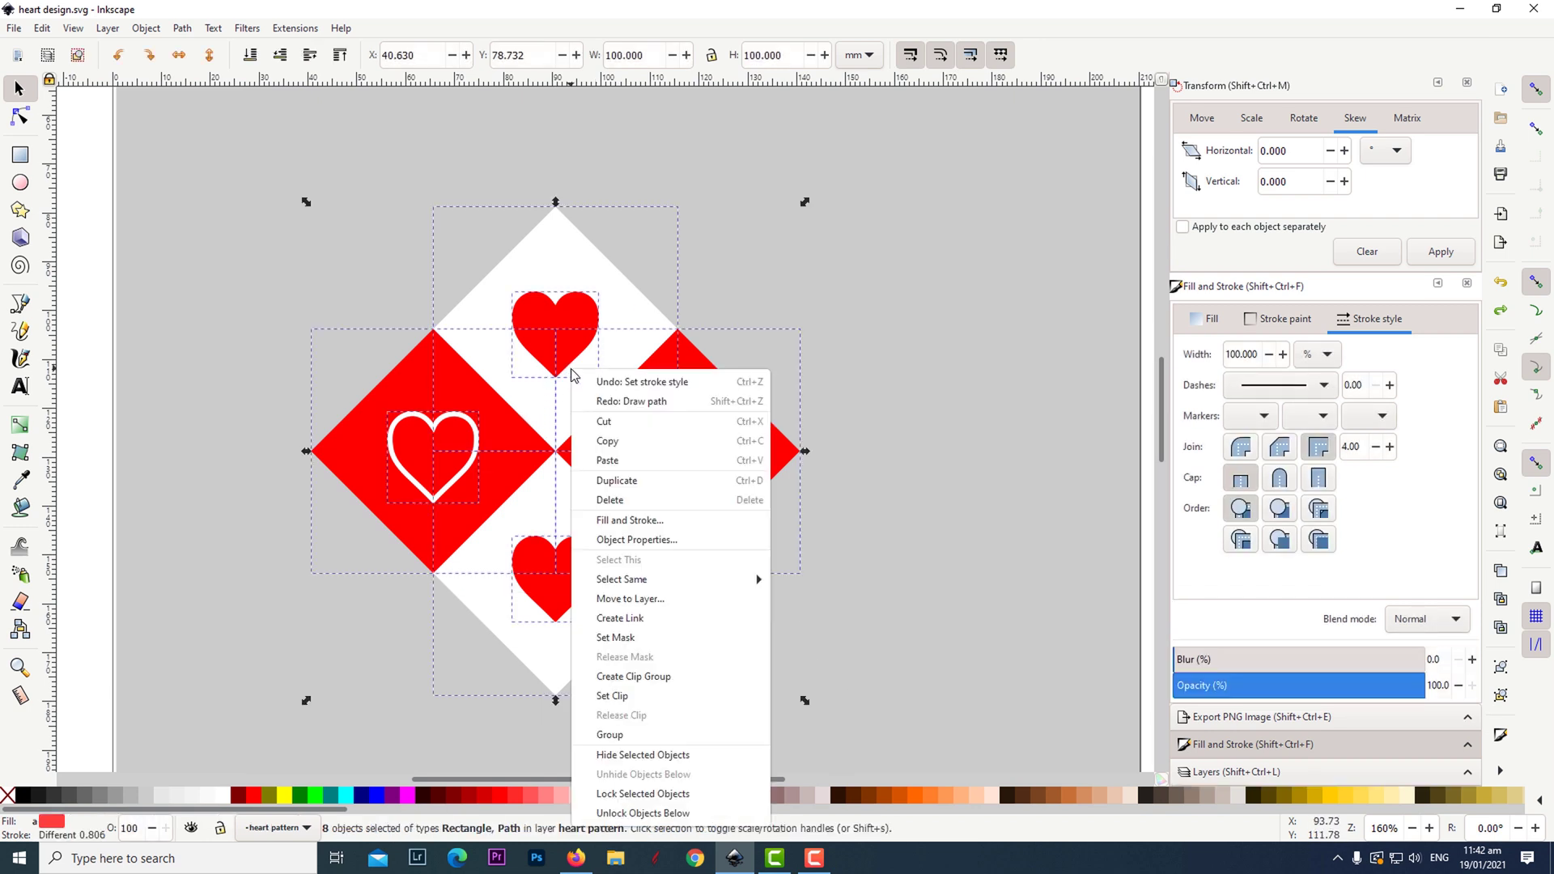
left_click(611, 735)
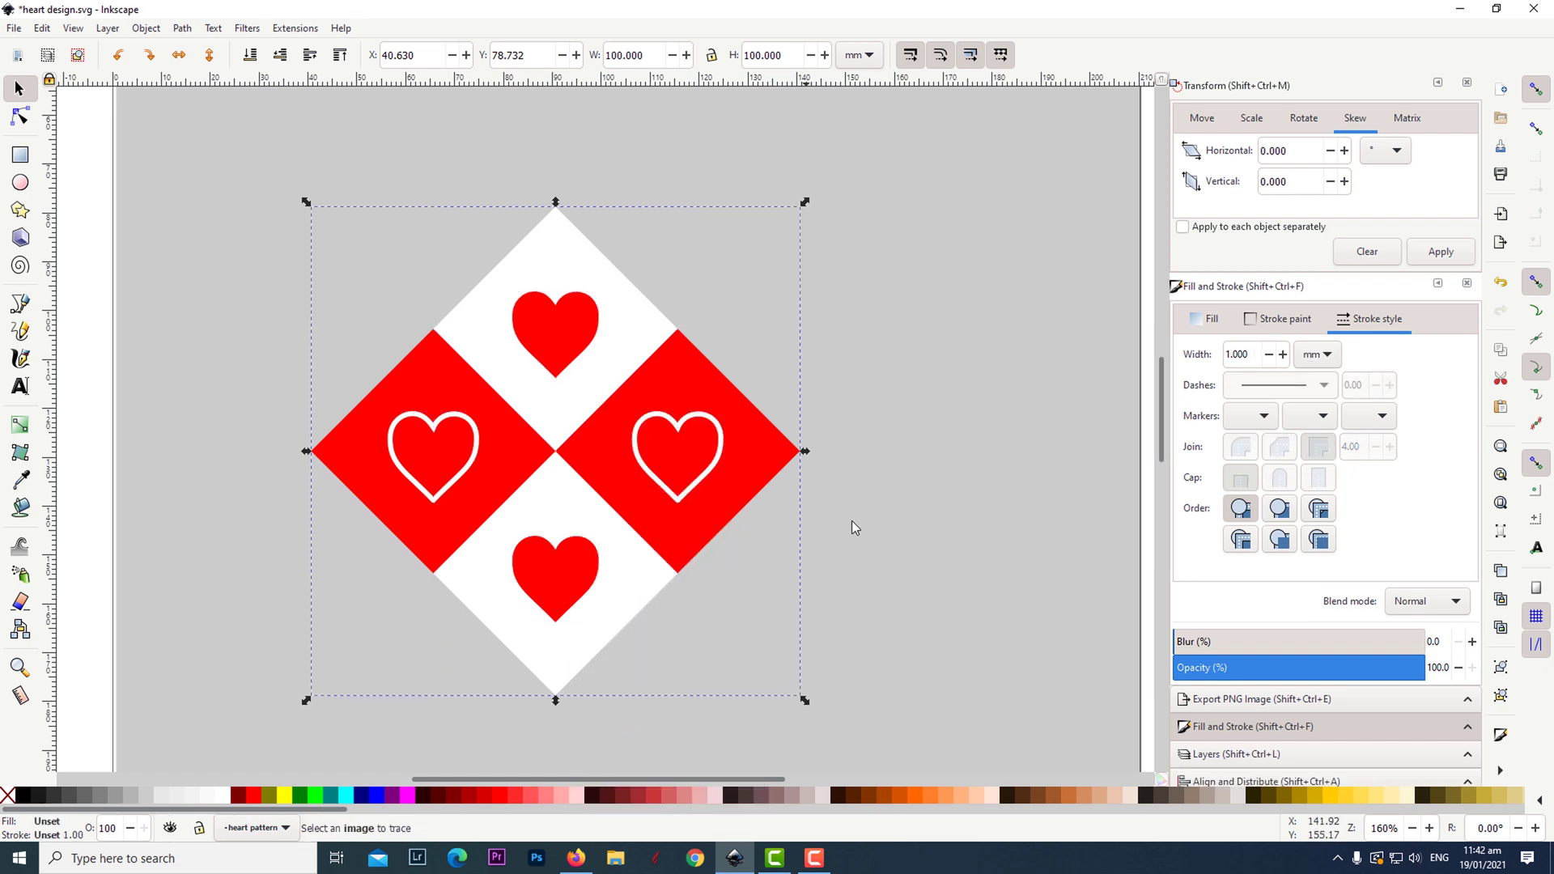
Draw a closed 50 × 50 mm square through the diamond's edge midpoints and fill it black
left_click(981, 419)
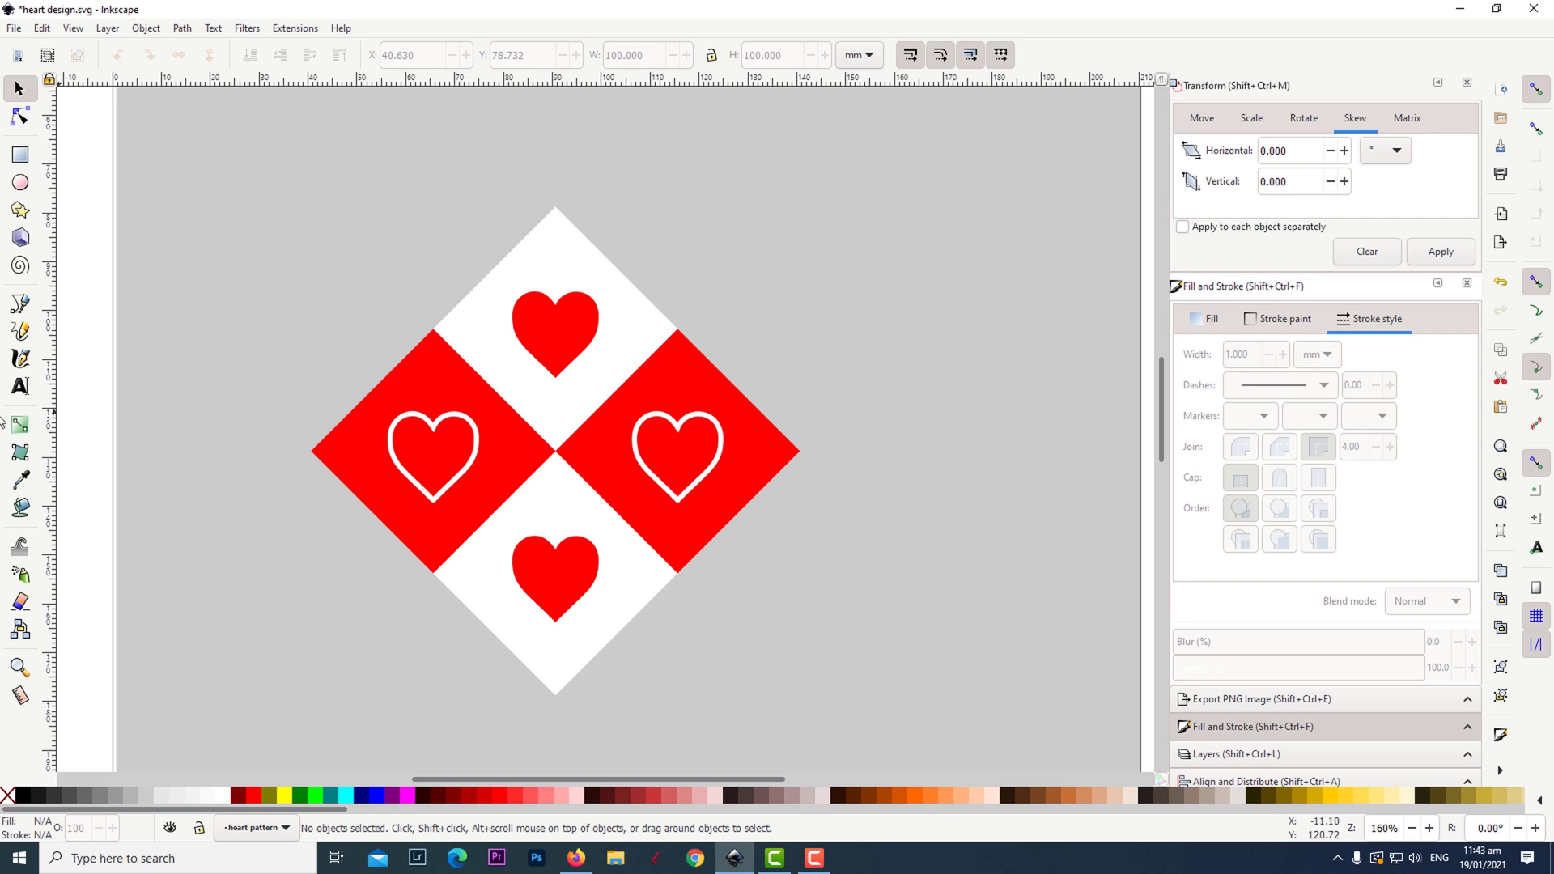
left_click(17, 306)
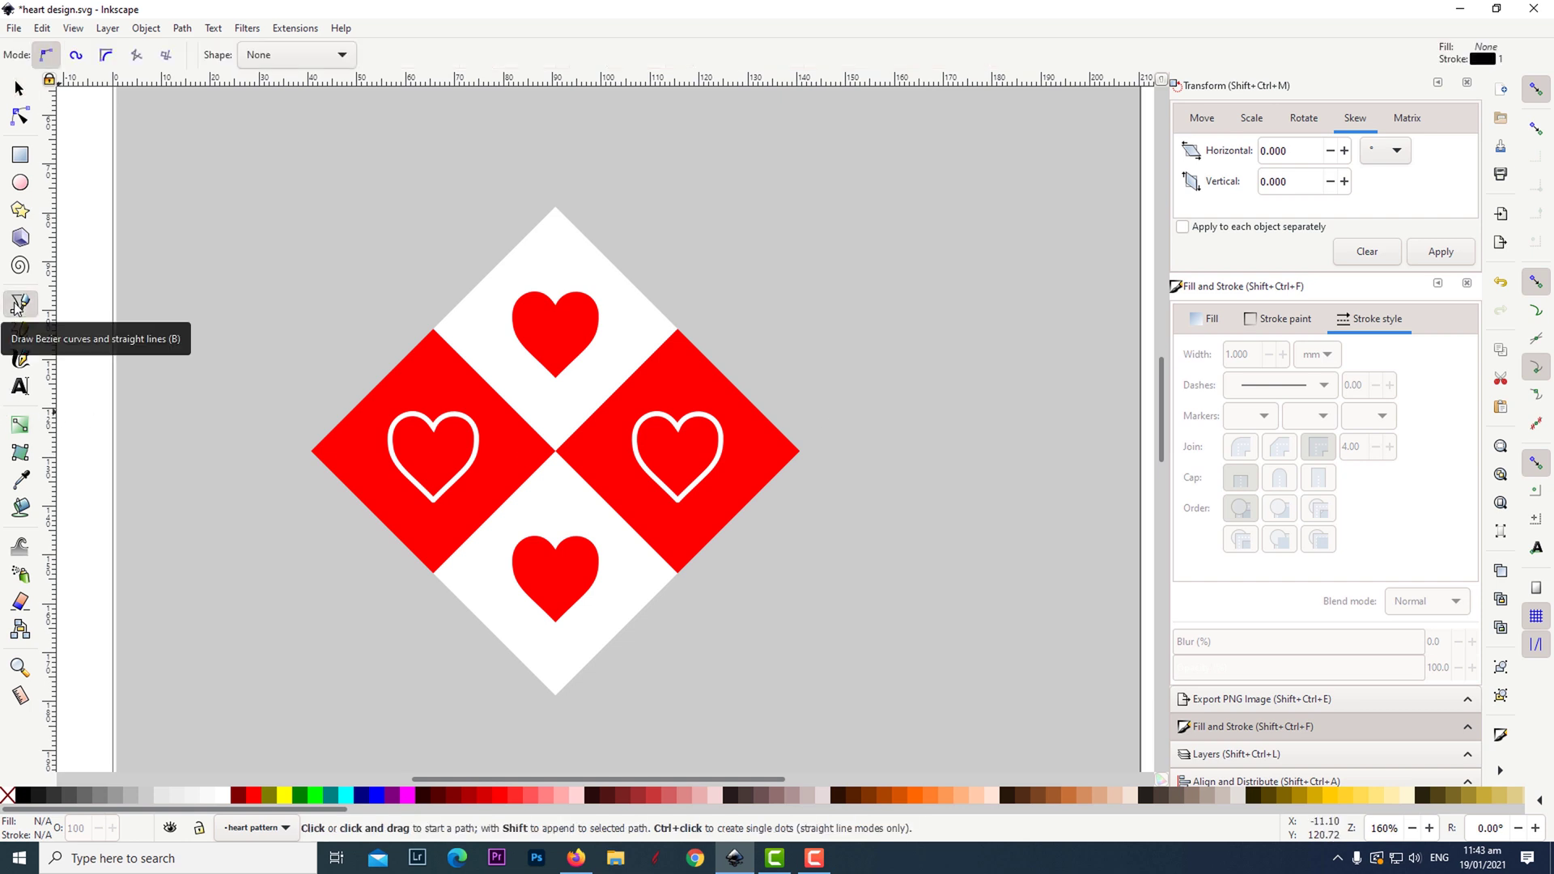
left_click(434, 329)
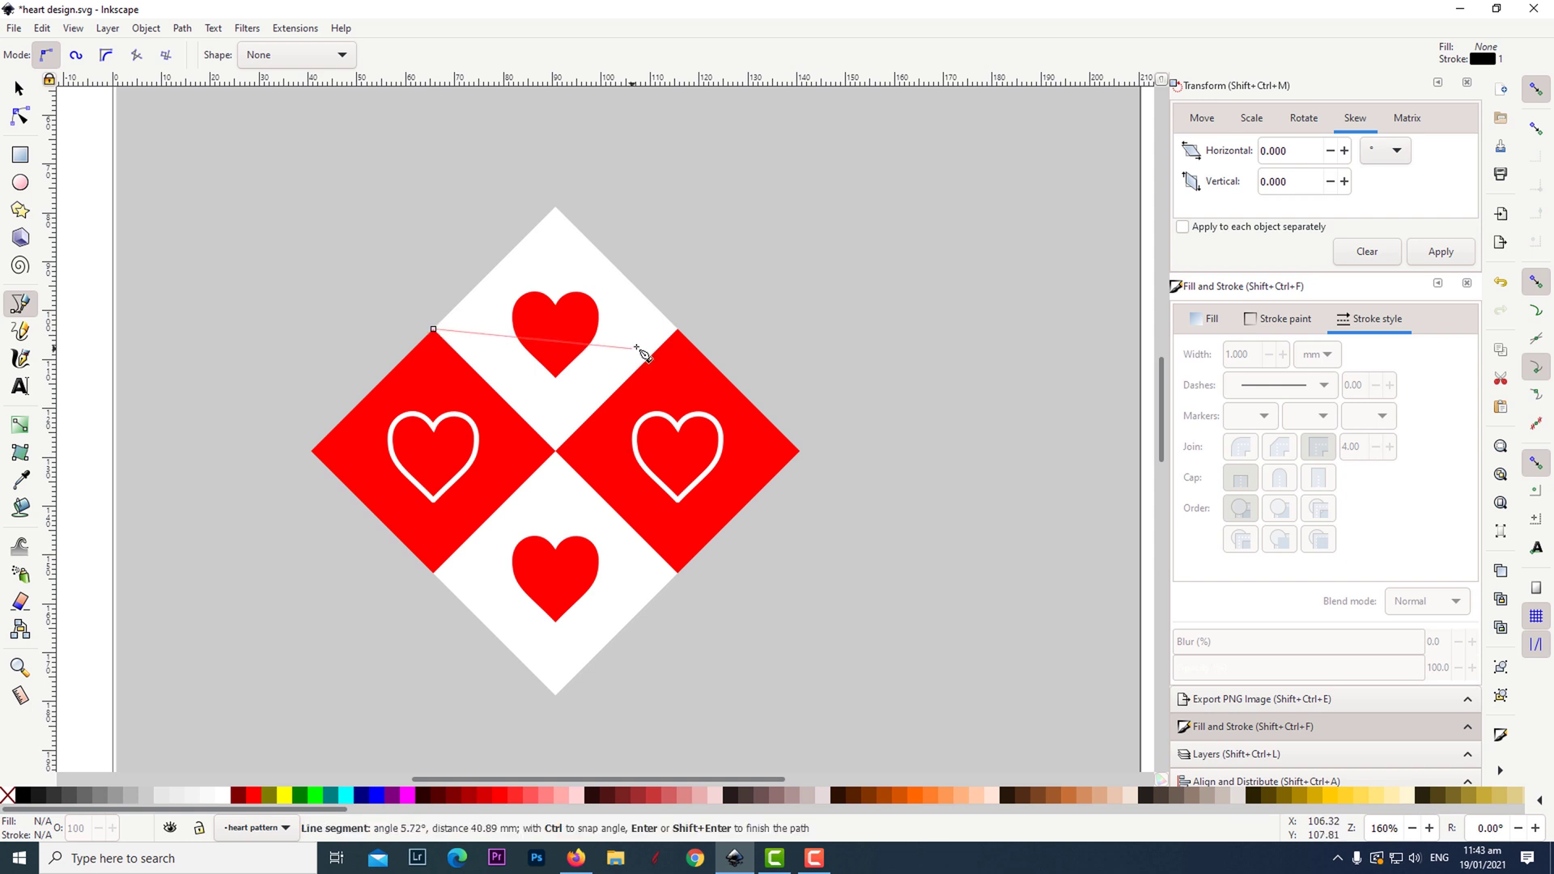
left_click(678, 329)
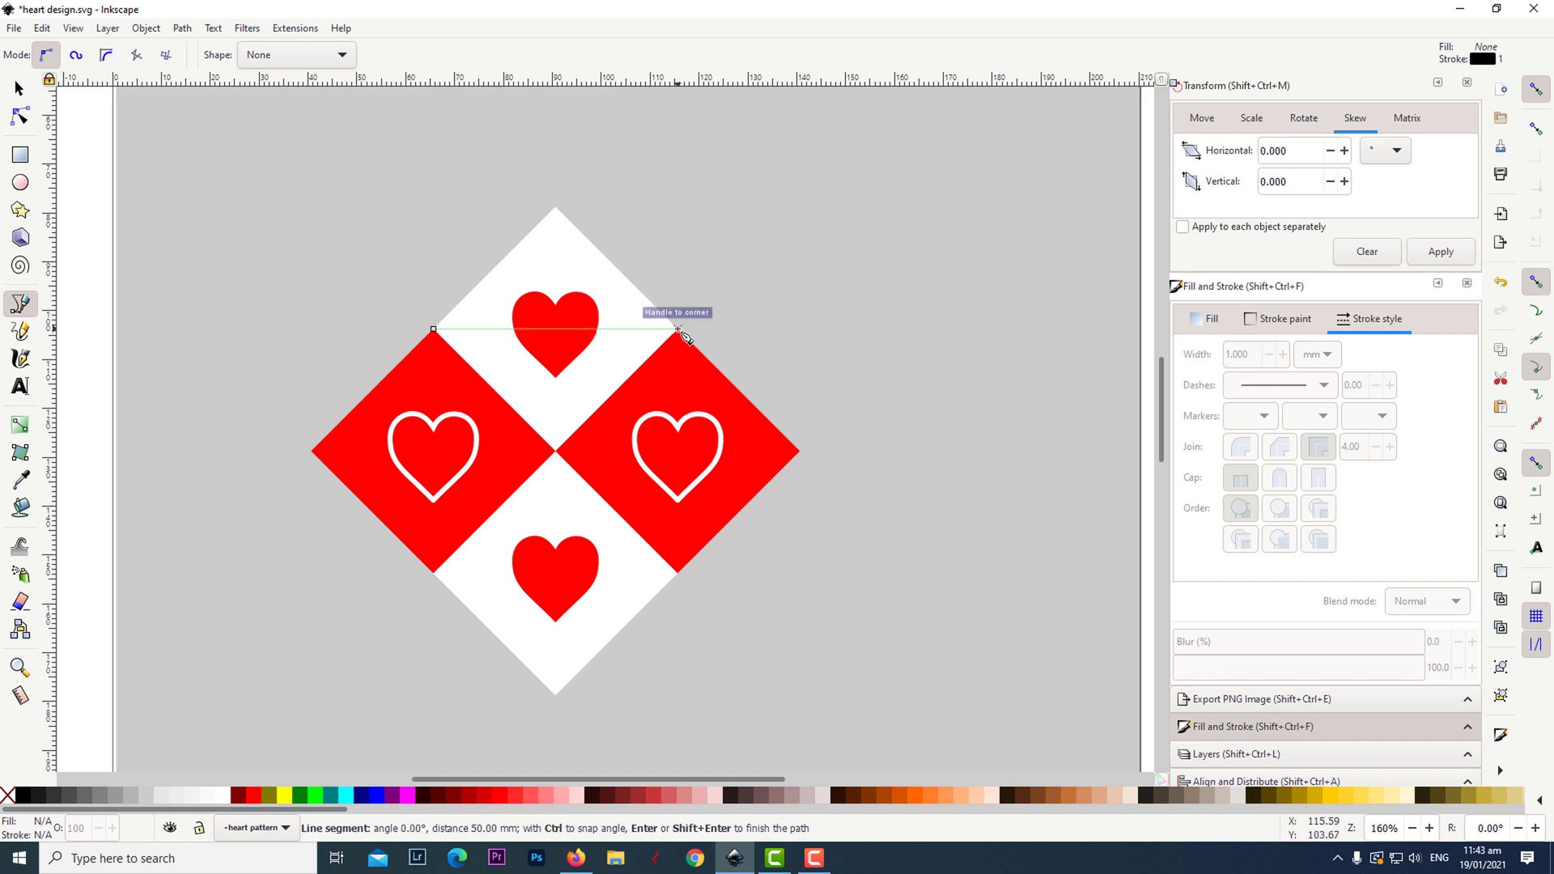
left_click(679, 574)
left_click(434, 573)
left_click(435, 330)
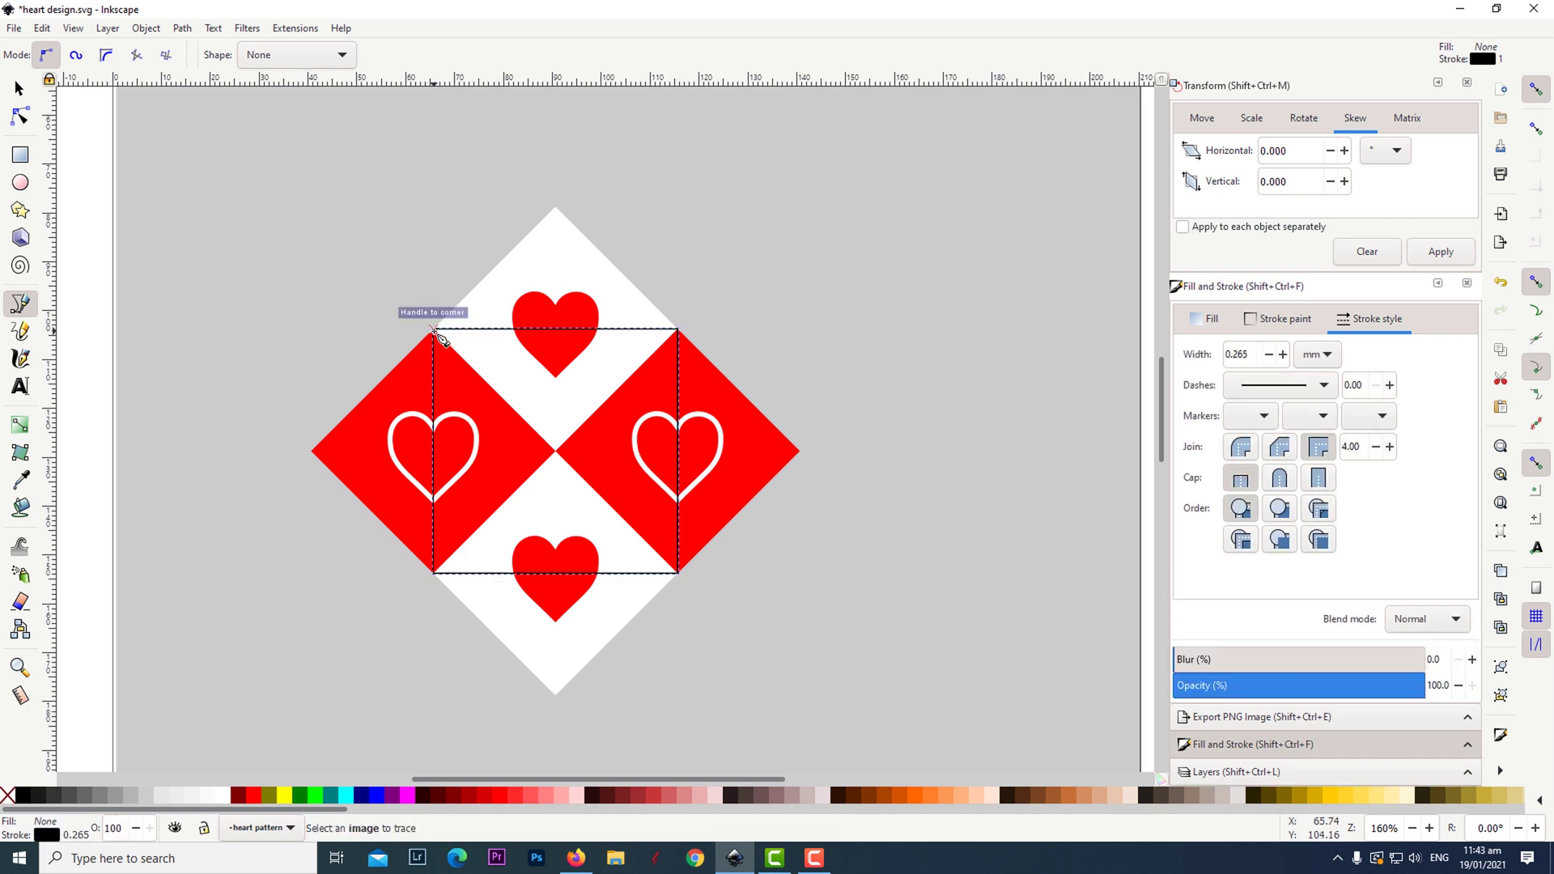
left_click(23, 797)
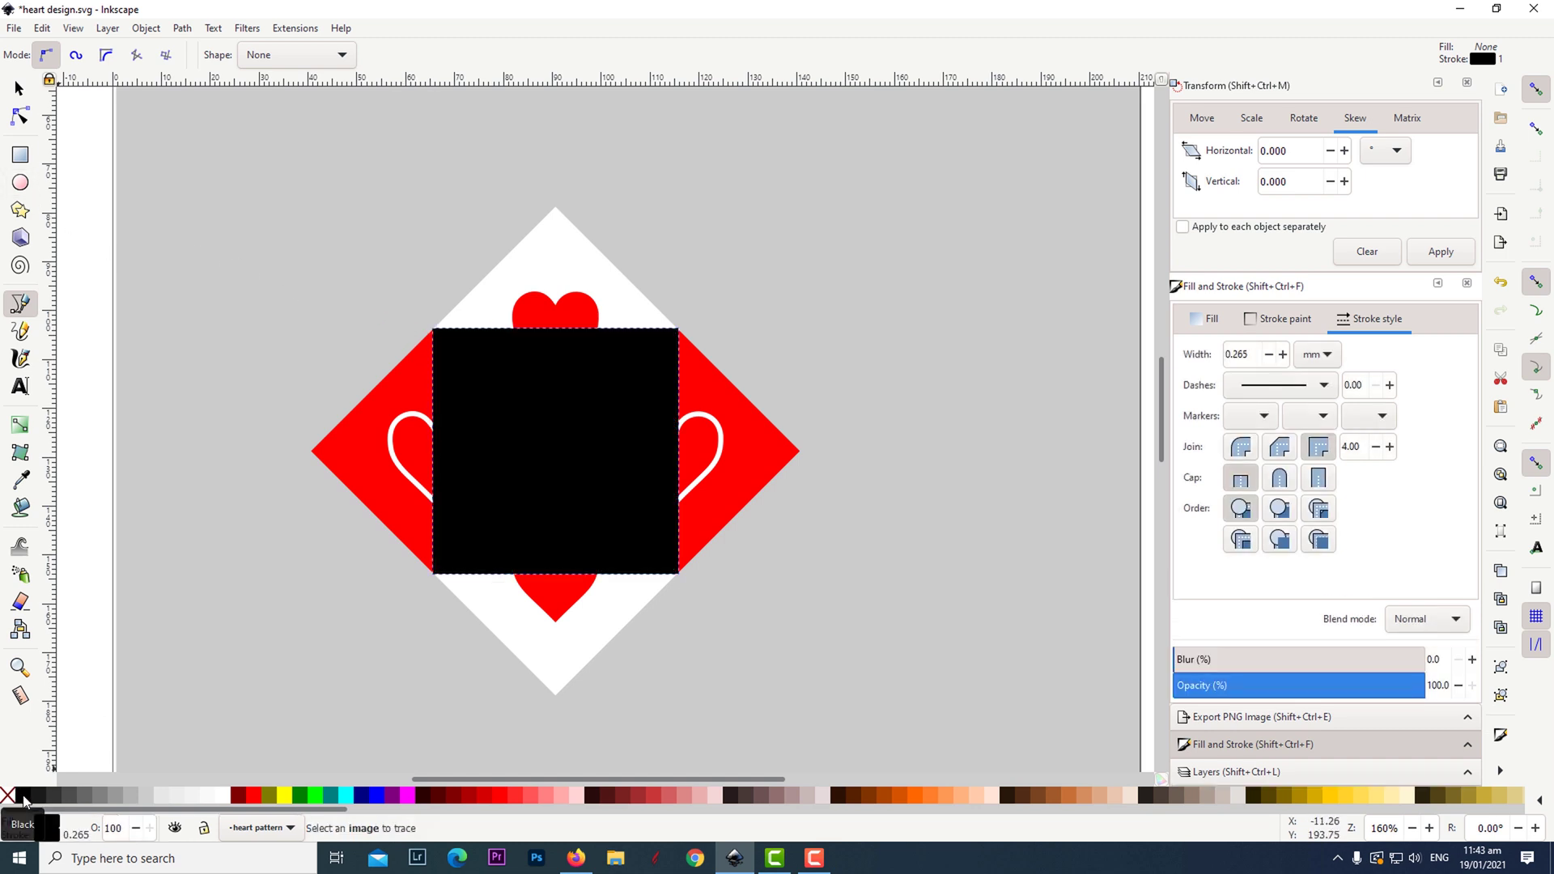
Select the black square plus the diamond group and apply Object > Clip > Set
left_click(18, 91)
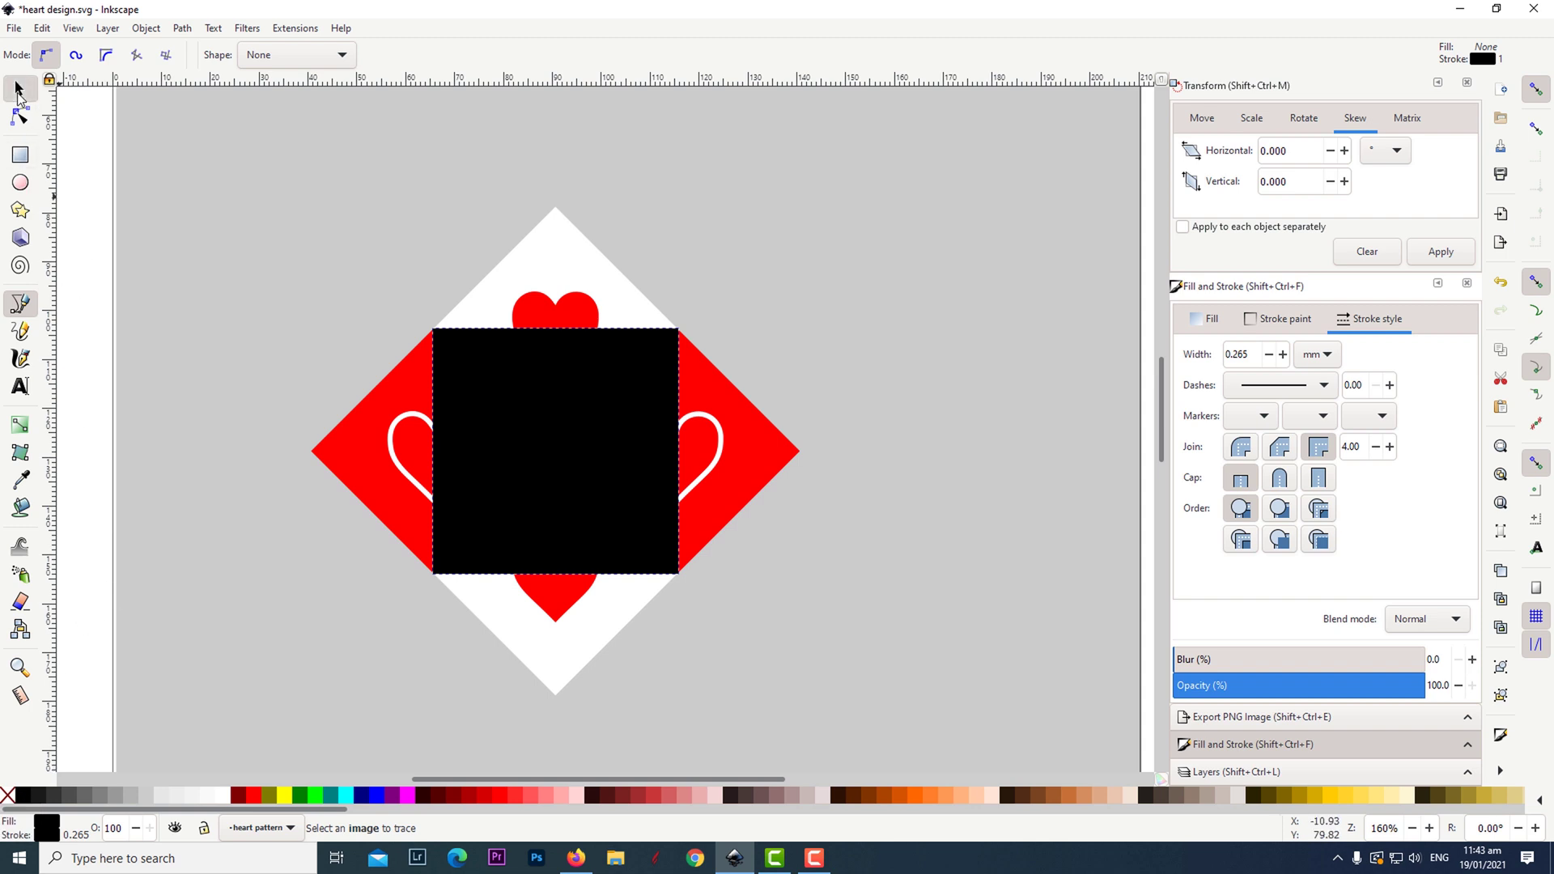
left_click(995, 441)
left_click(570, 418)
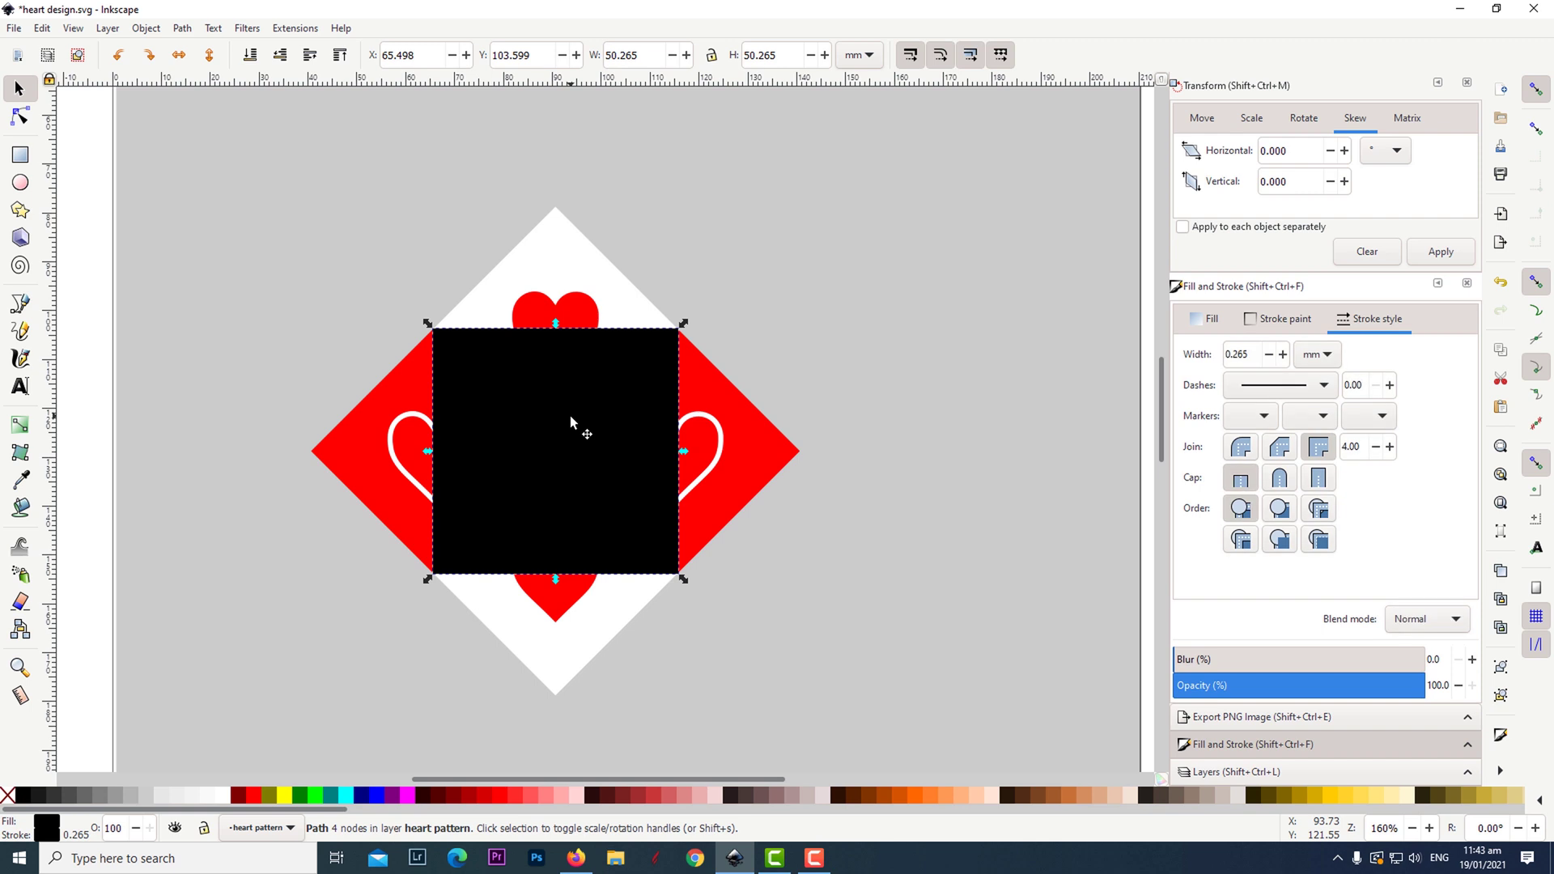
key("shift")
left_click(749, 459, "shift")
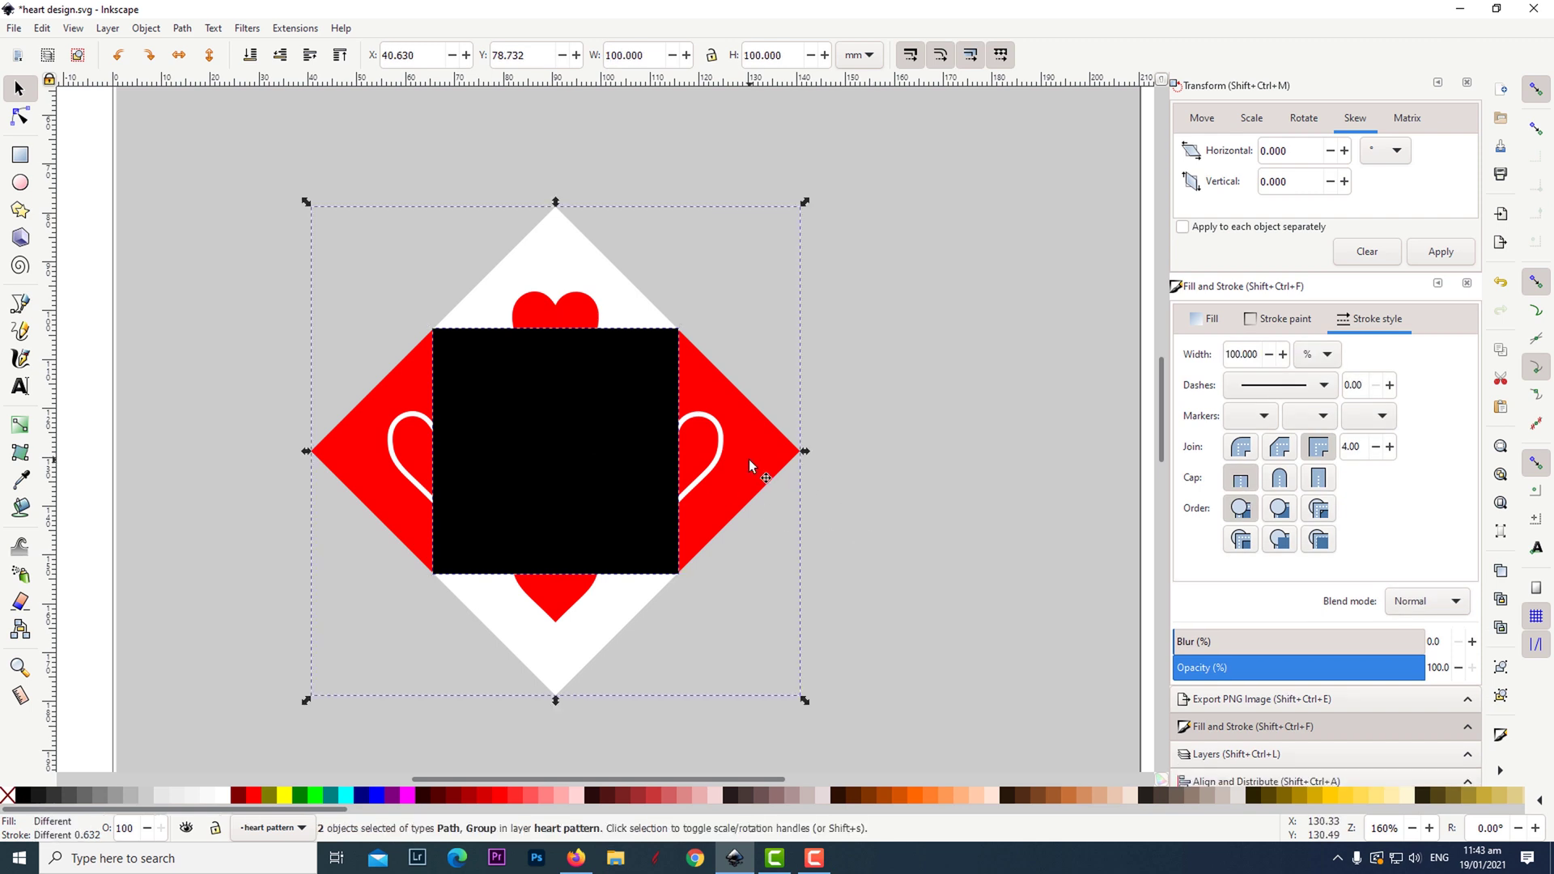
left_click(144, 30)
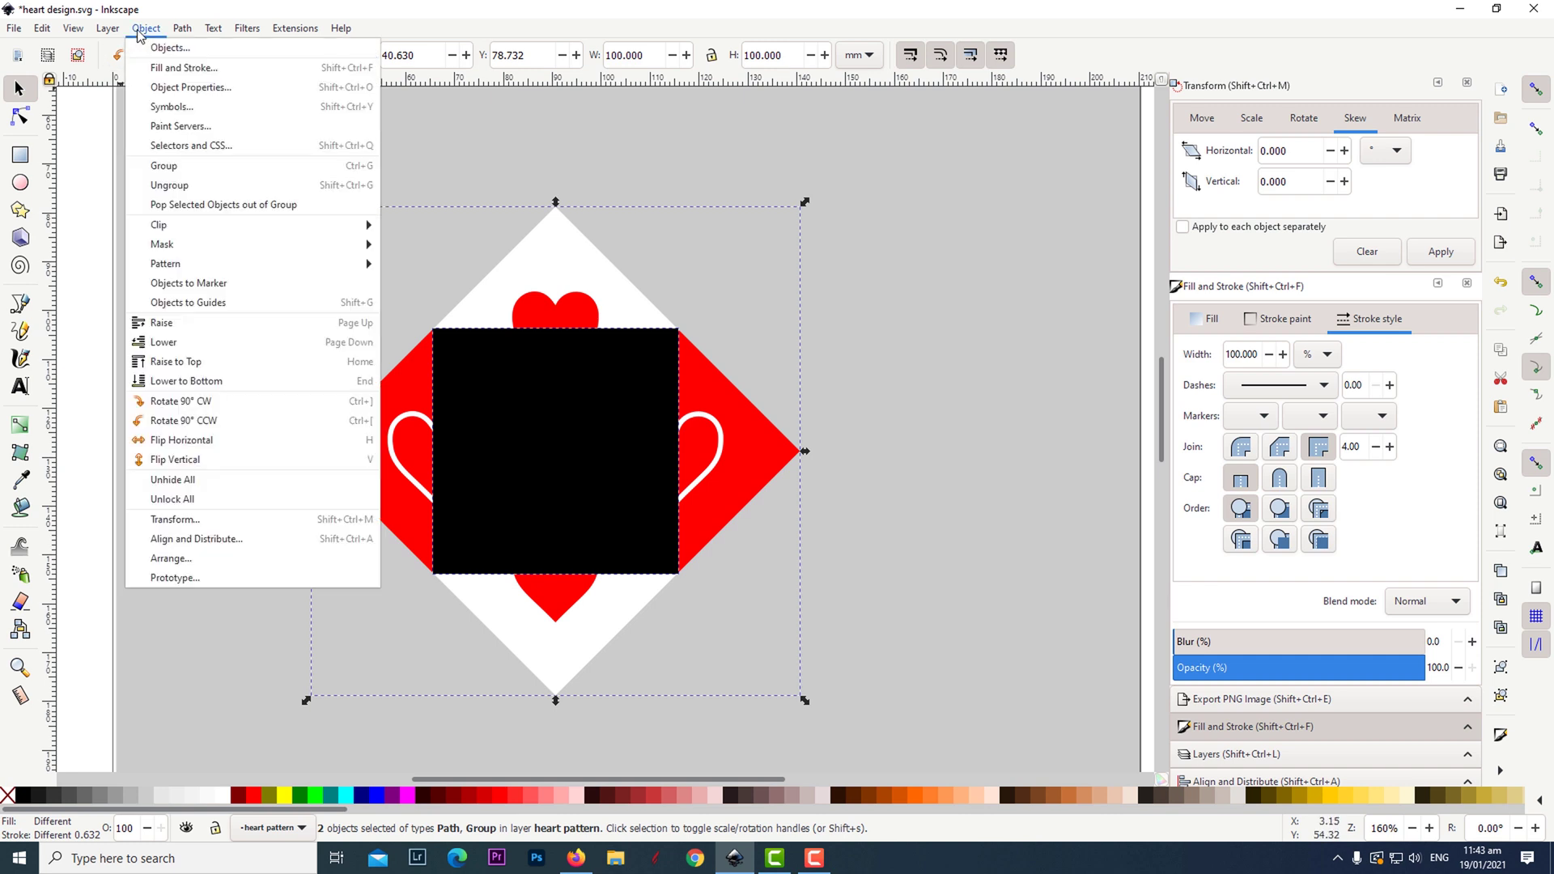
mouse_move(185, 227)
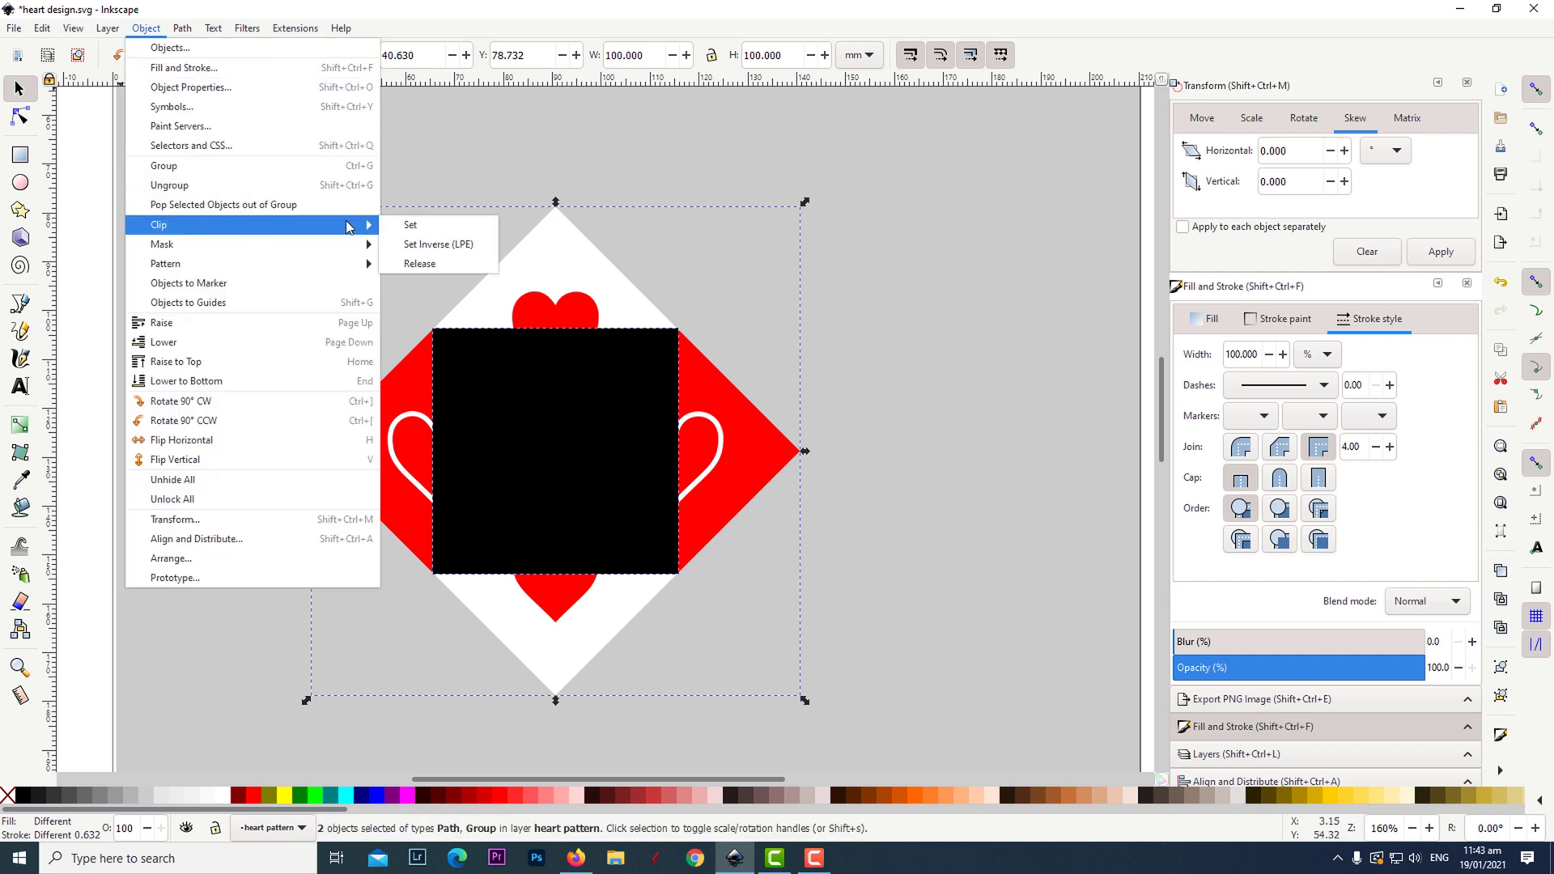
left_click(415, 225)
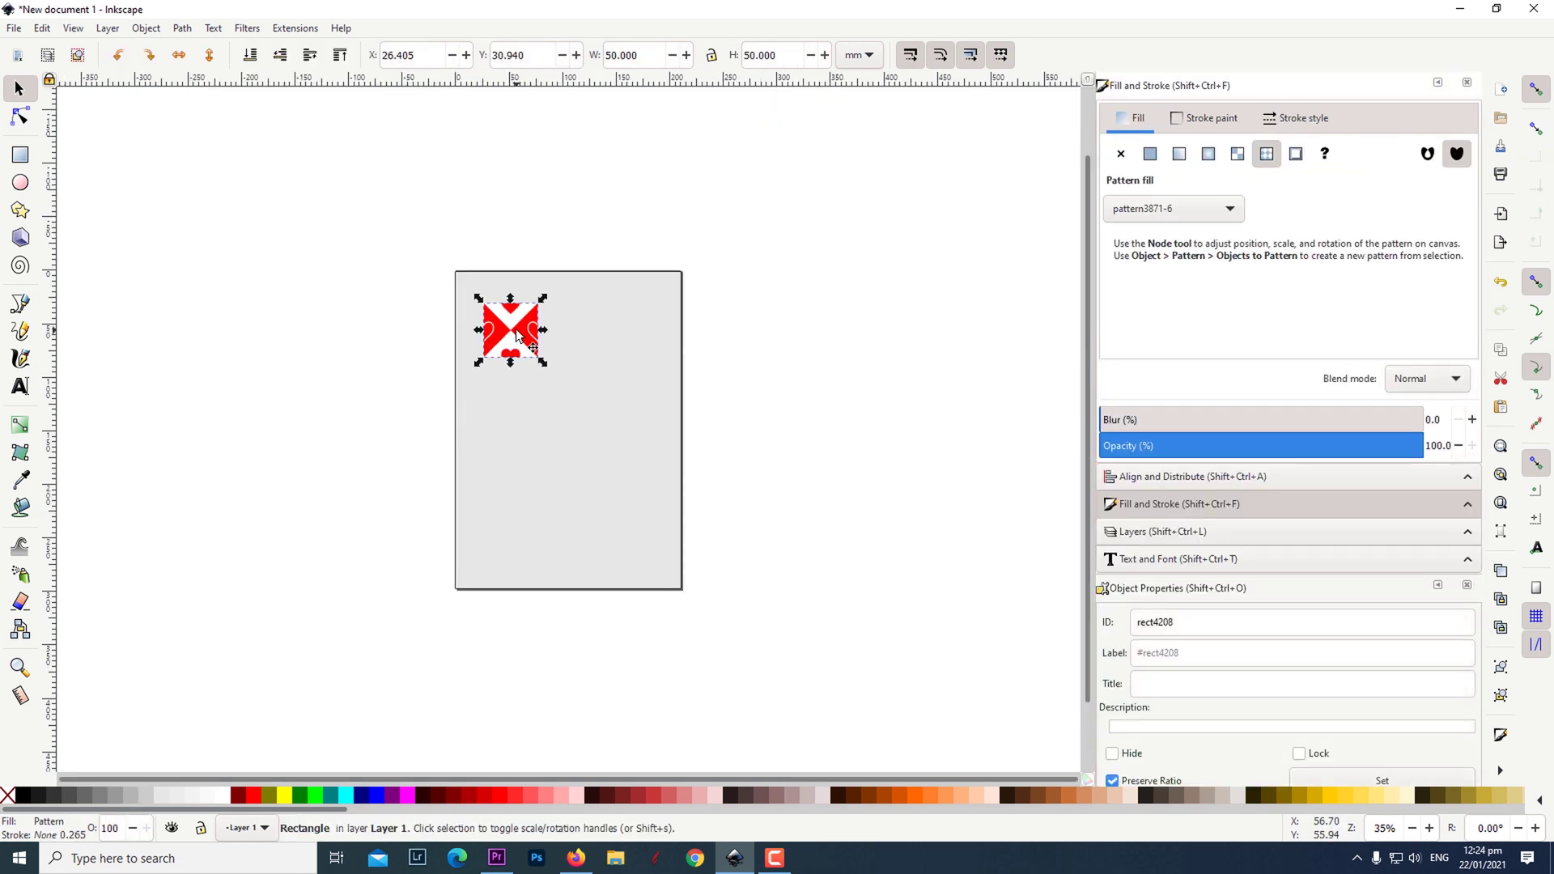
Move the spare tile off the page and resize the page tile to 100 × 100 px
left_click_drag(437, 332, 379, 332)
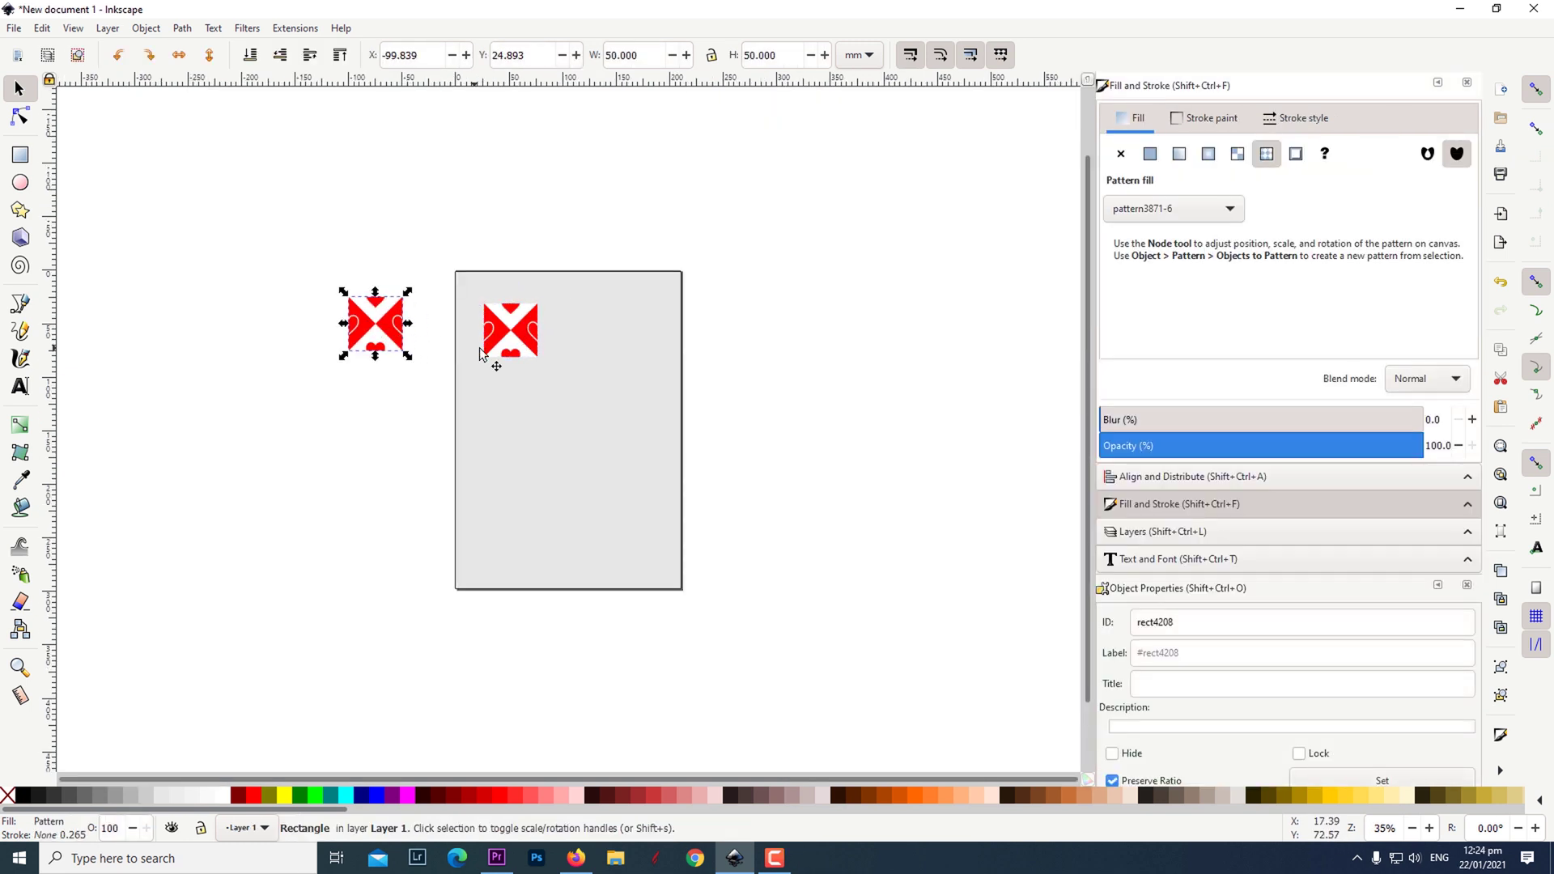
left_click(520, 336)
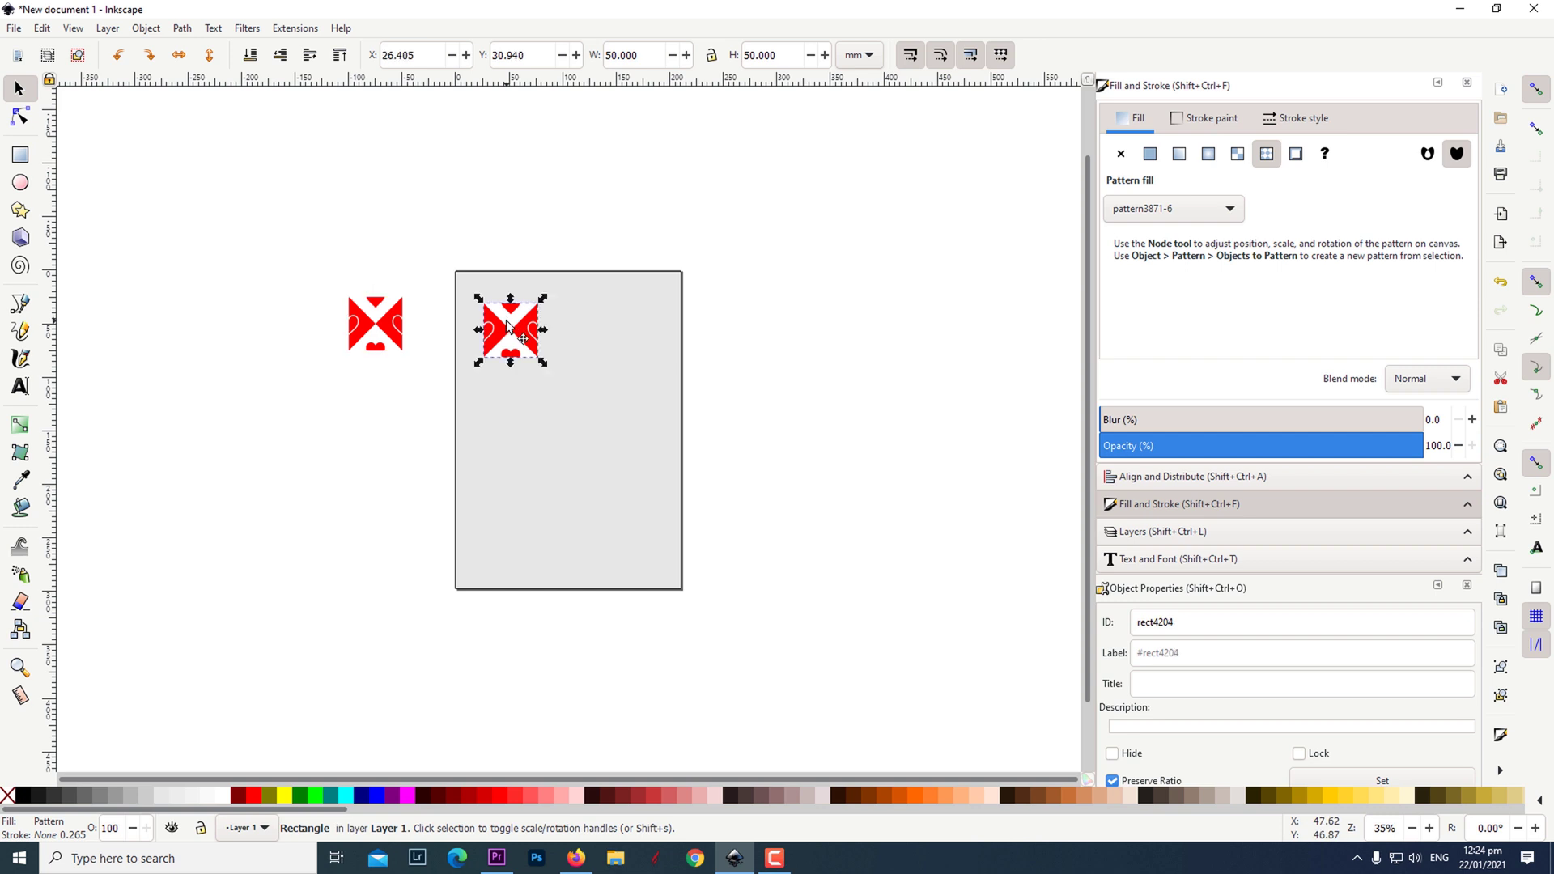
left_click(862, 56)
left_click(863, 82)
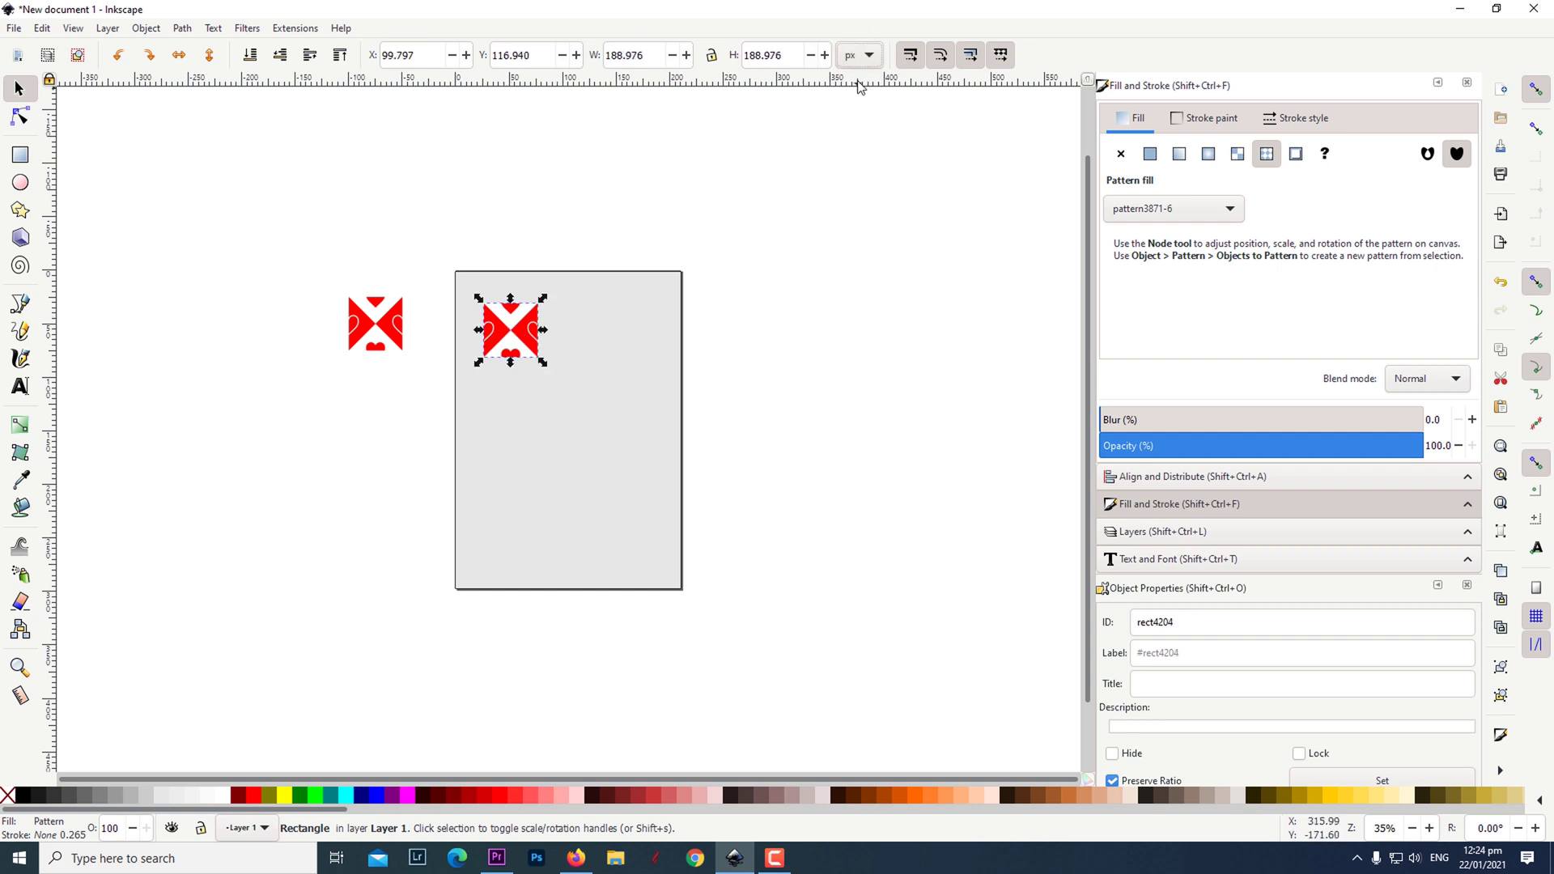
double_click(649, 56)
type("100")
double_click(751, 55)
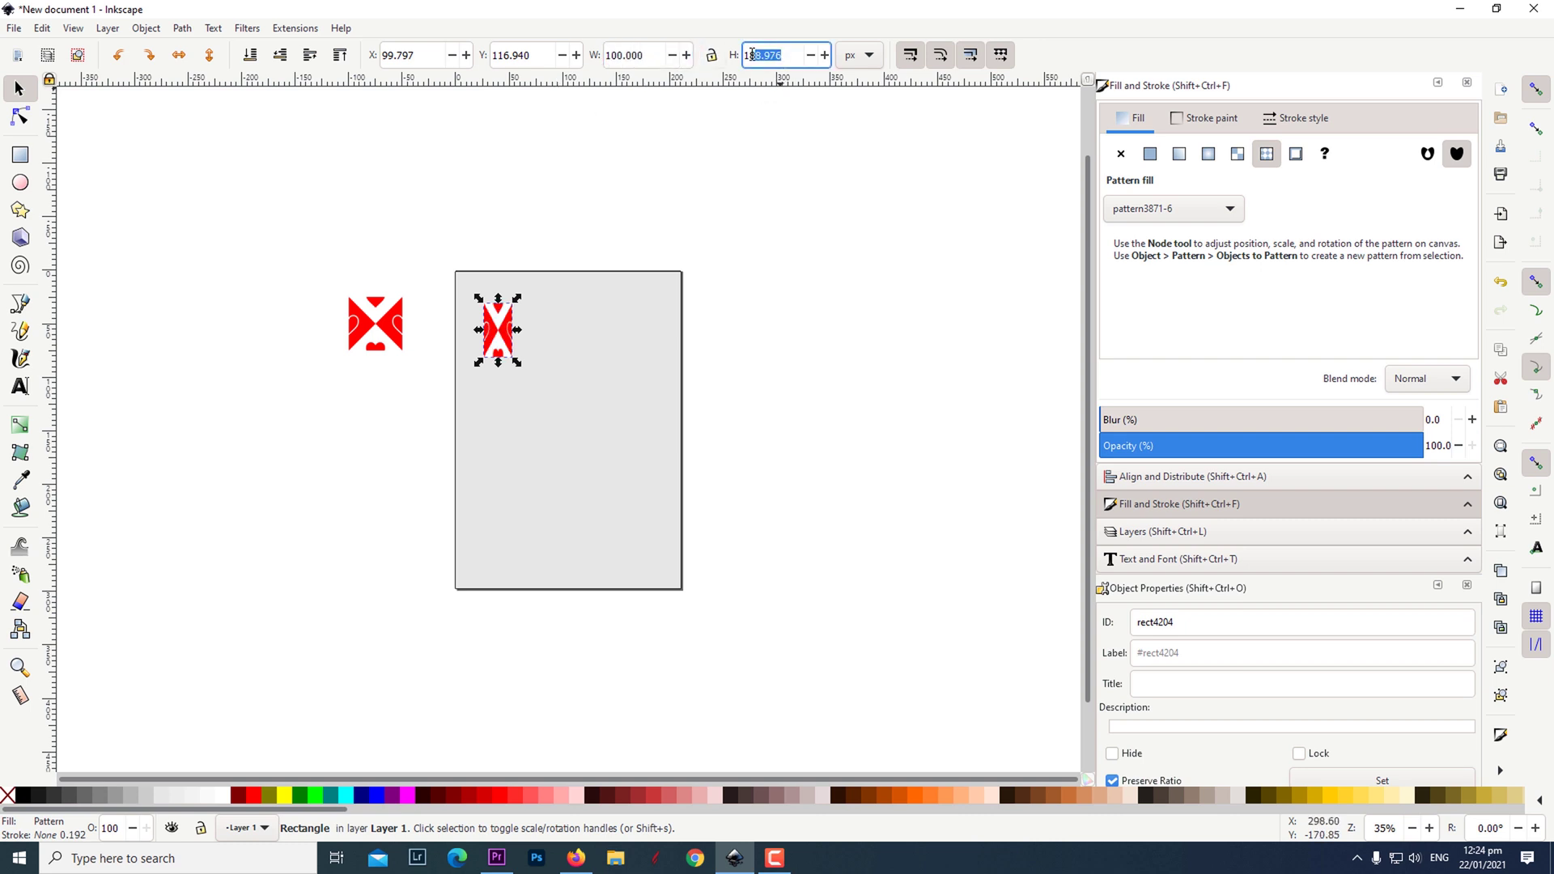
type("100")
key("Return")
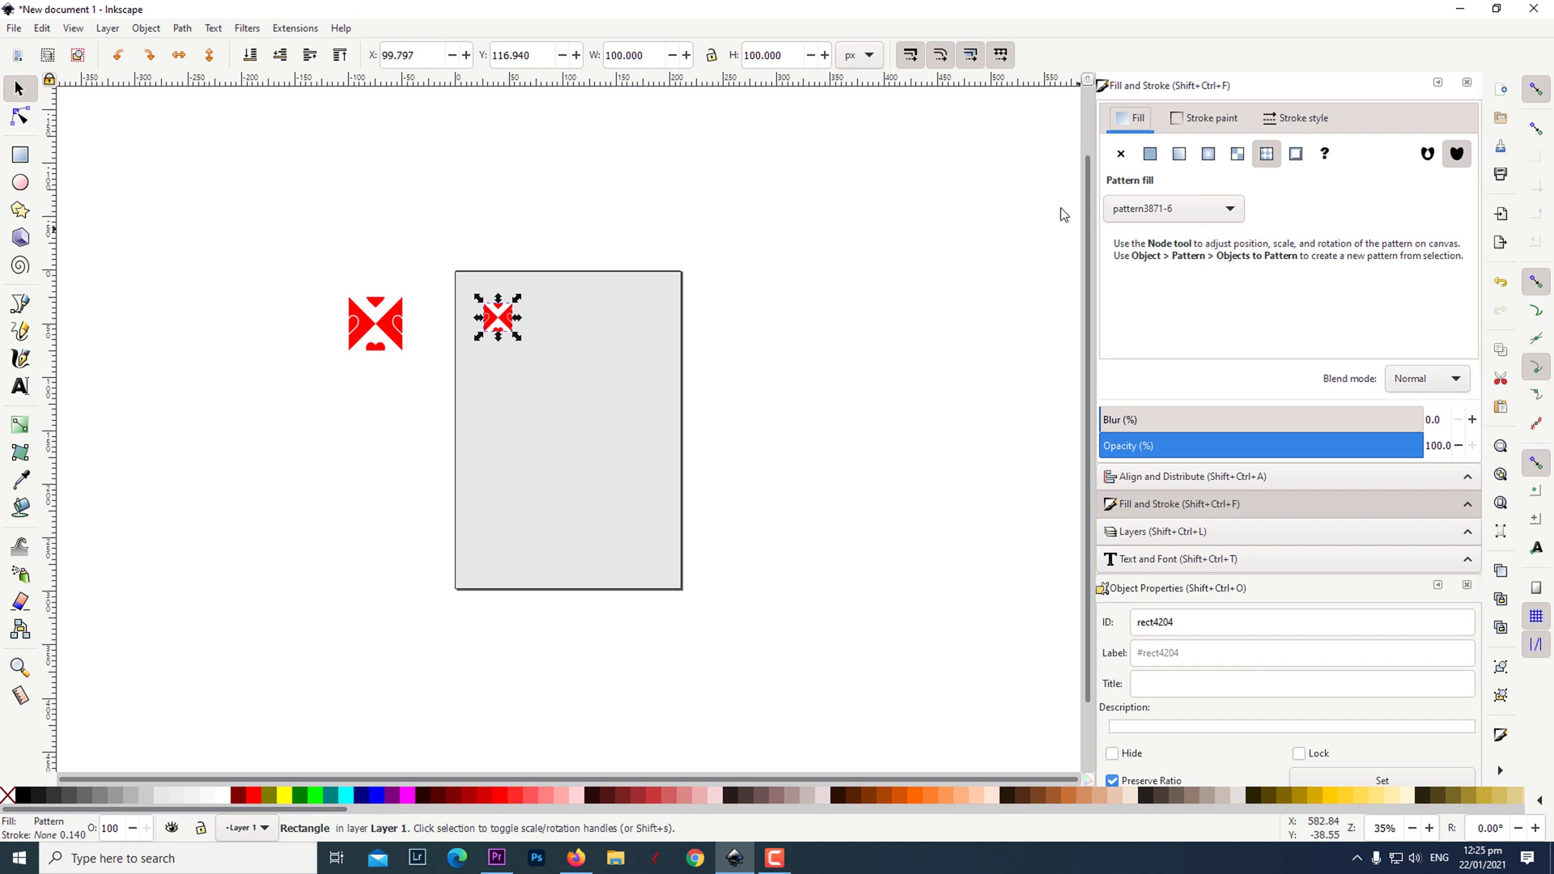
Convert the 100 px tile into pattern4214 with Object > Pattern > Objects to Pattern
left_click(144, 28)
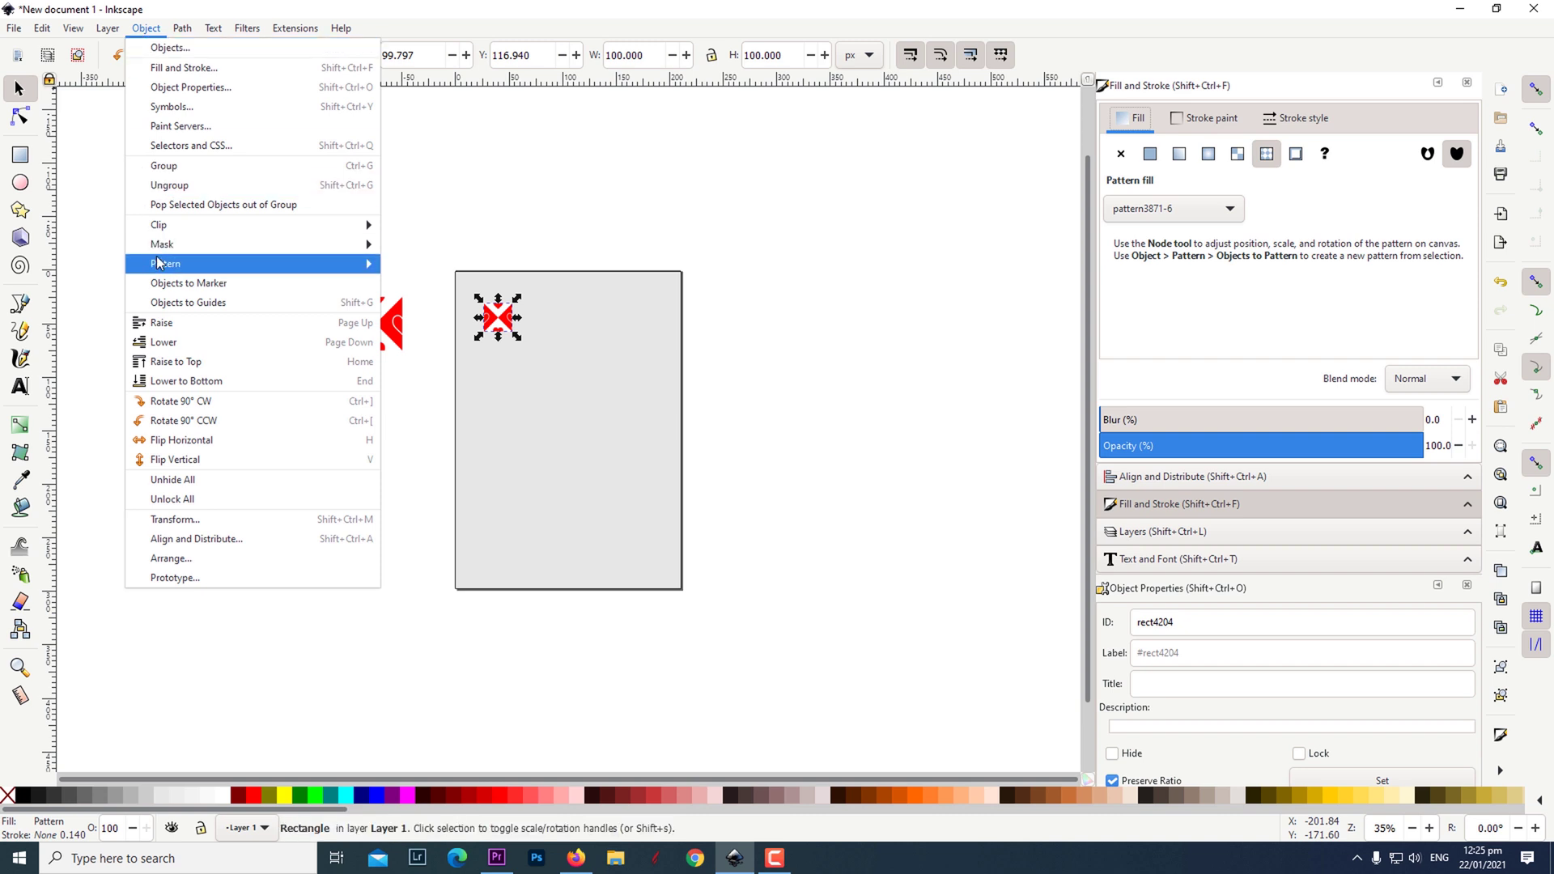
mouse_move(251, 264)
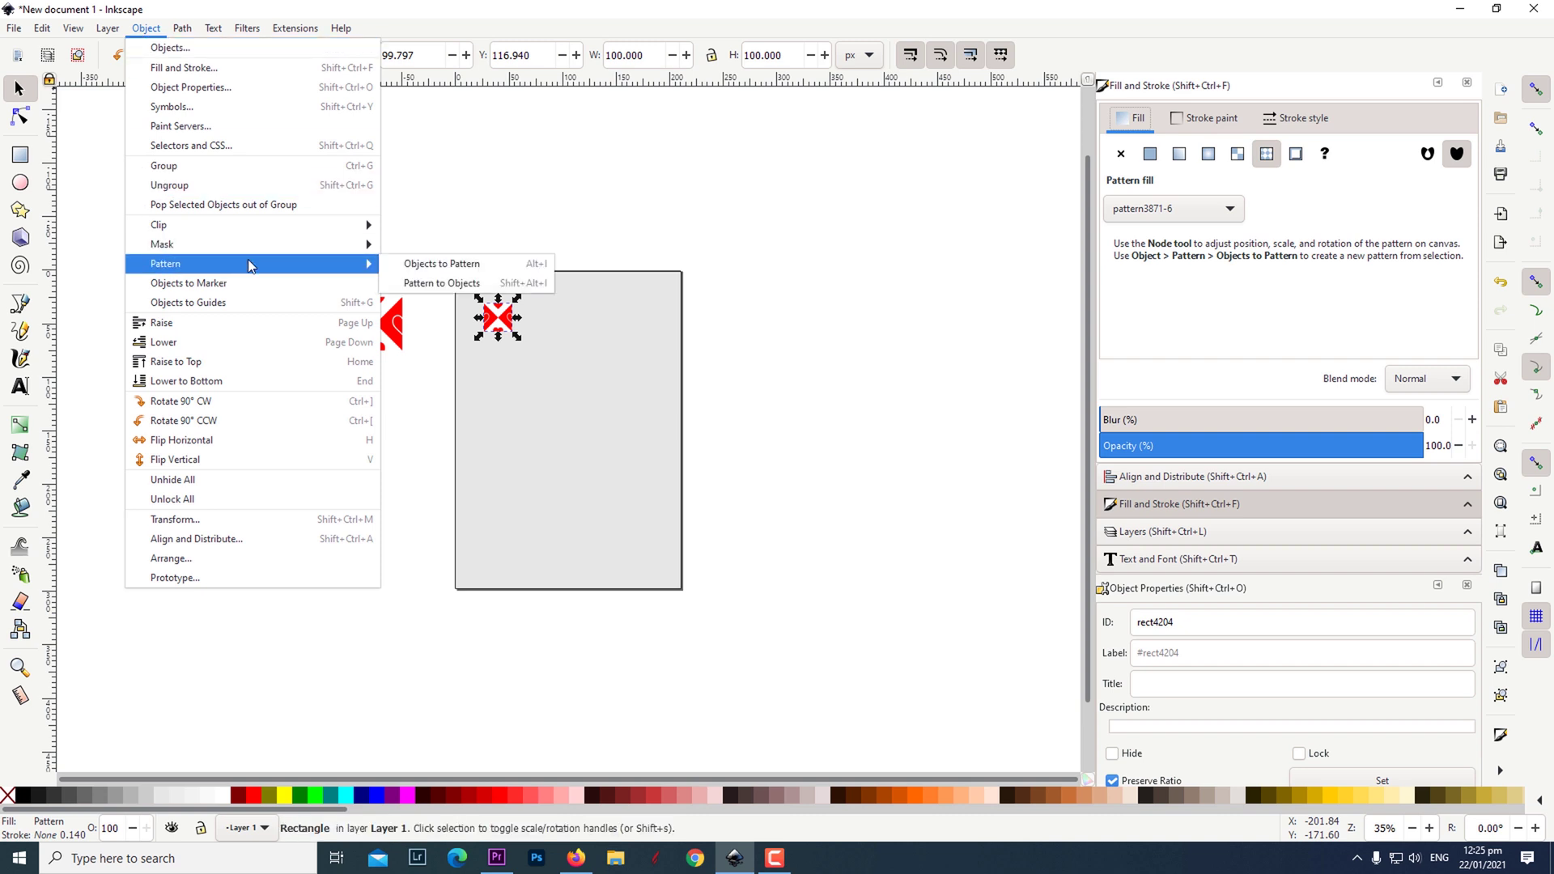
left_click(411, 272)
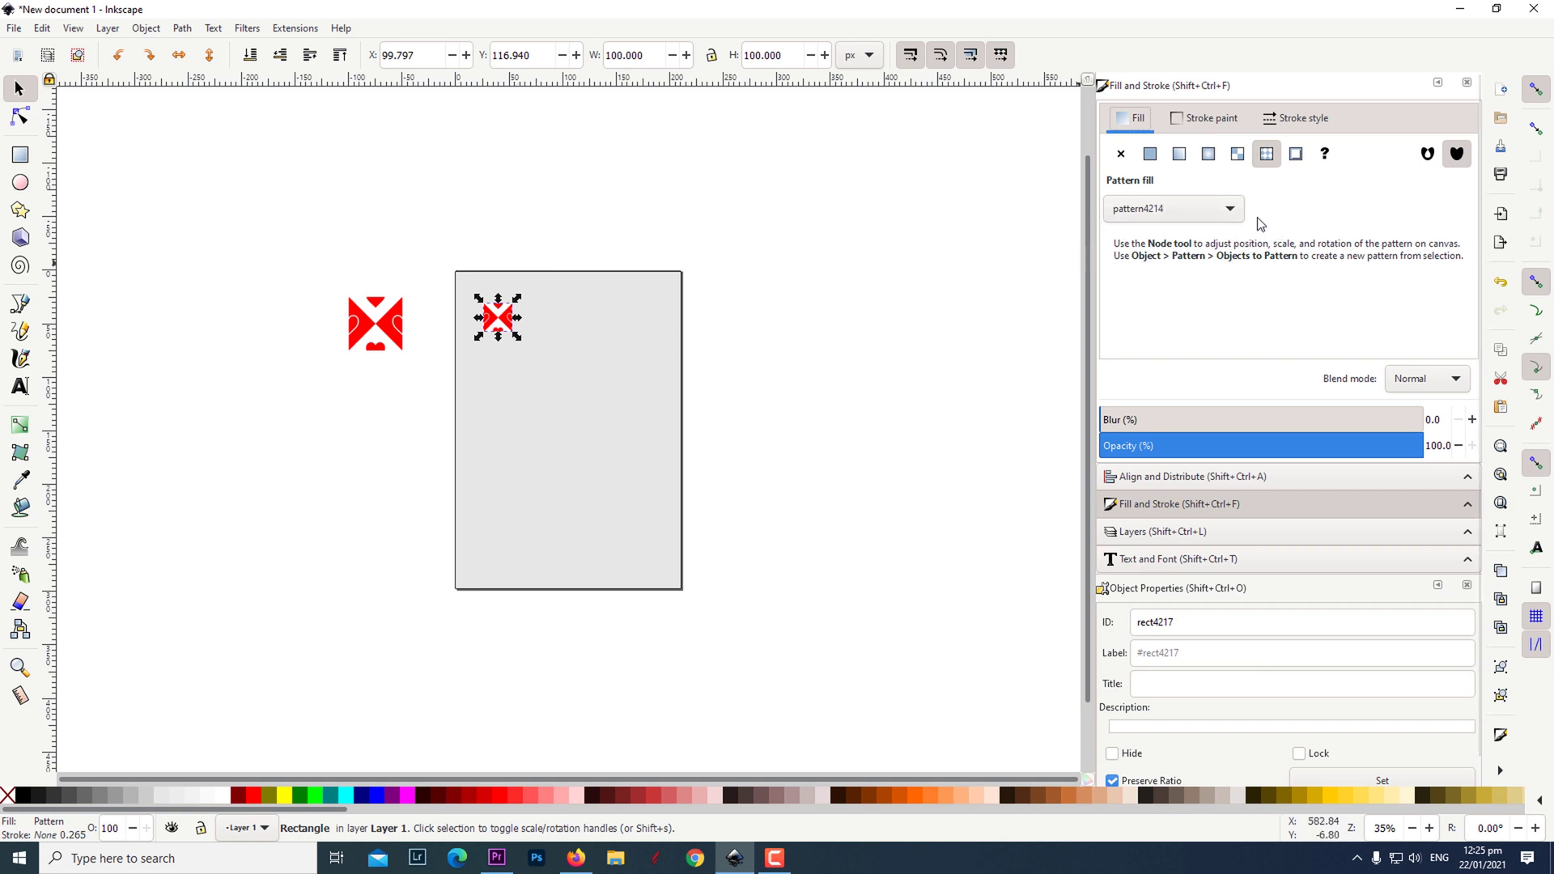
Draw a rectangle in the middle of the page and give it a pattern4214 fill
left_click(784, 444)
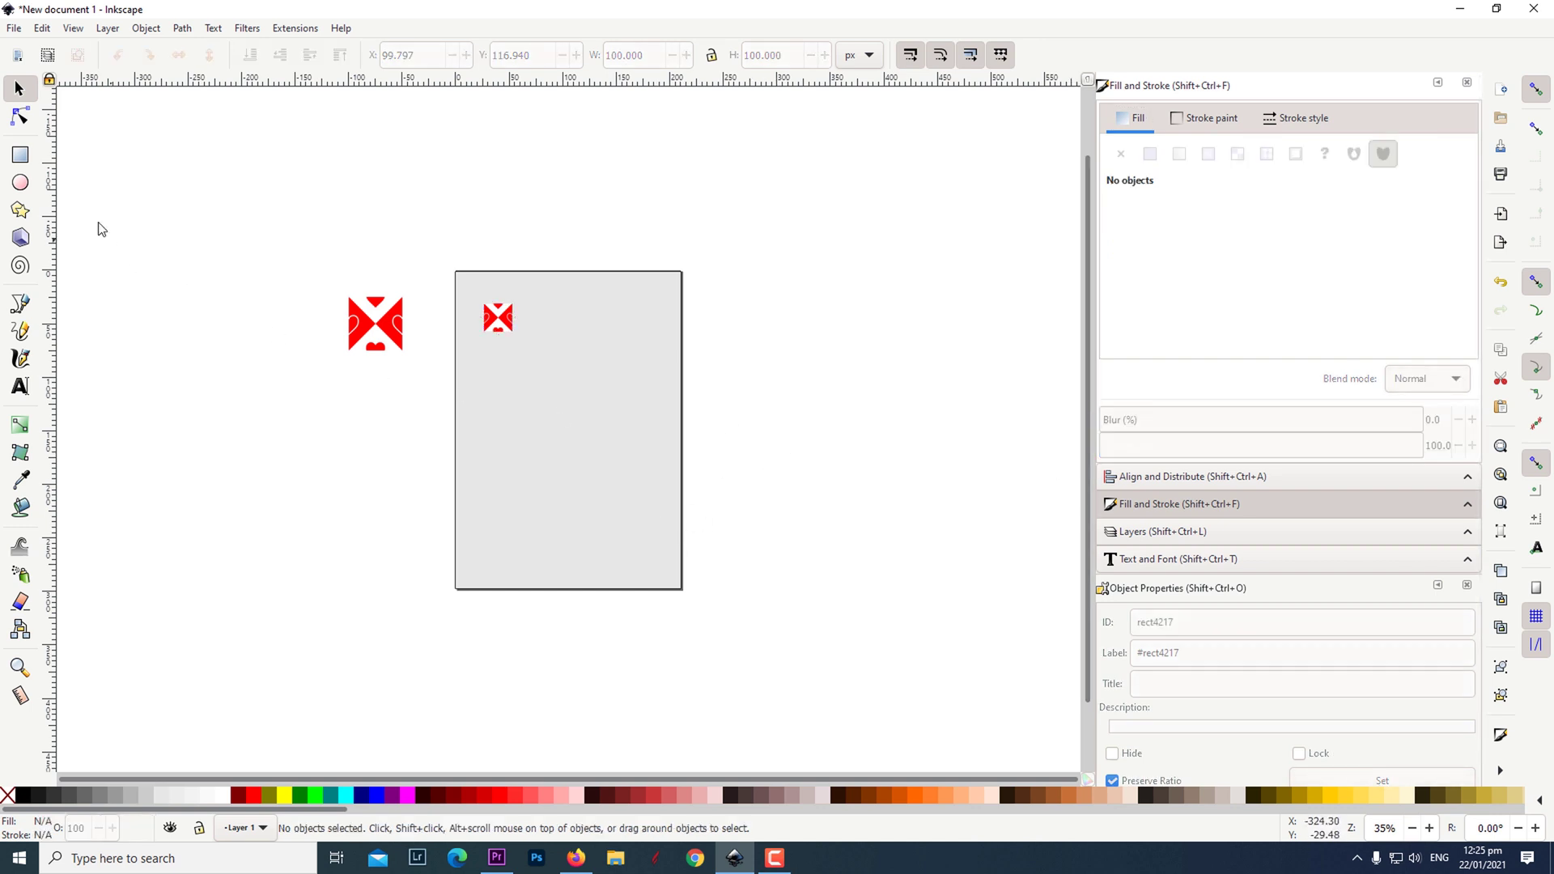
left_click(20, 157)
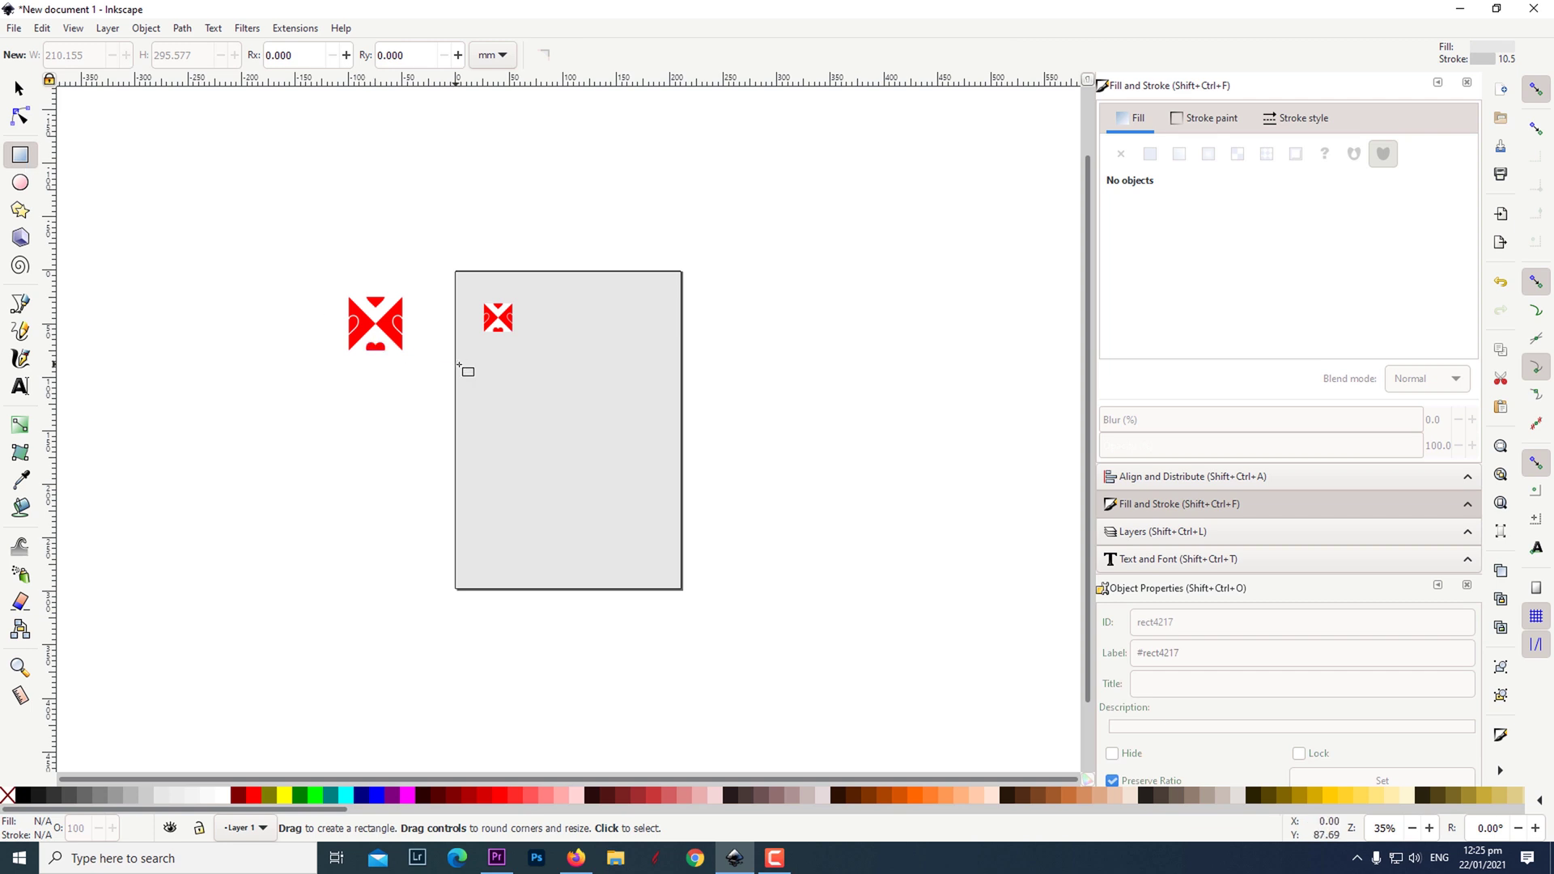
left_click_drag(474, 363, 594, 459)
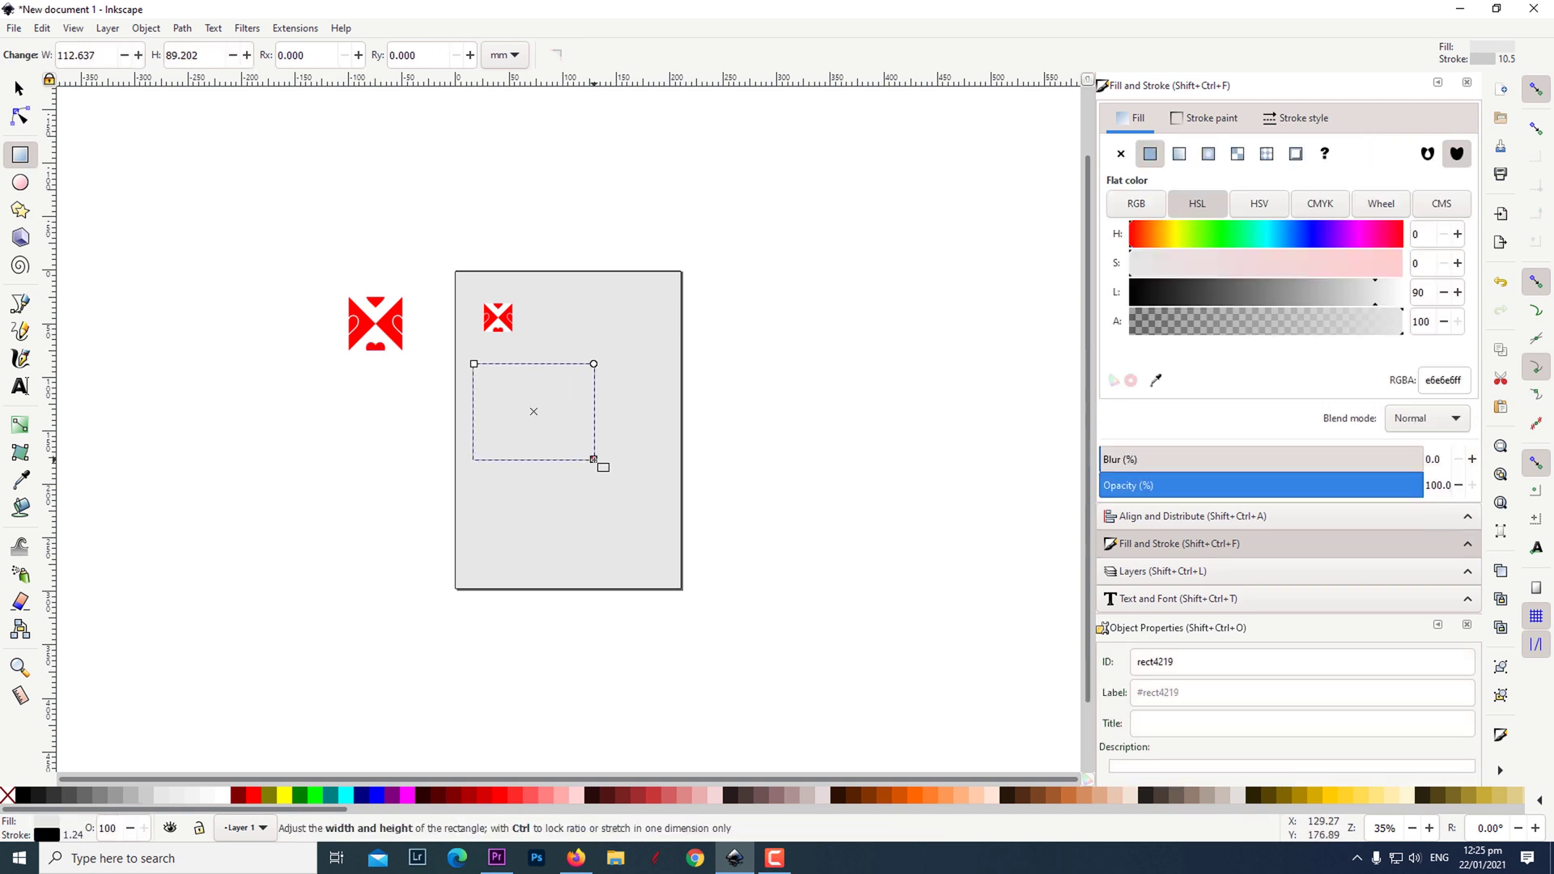
left_click(1268, 155)
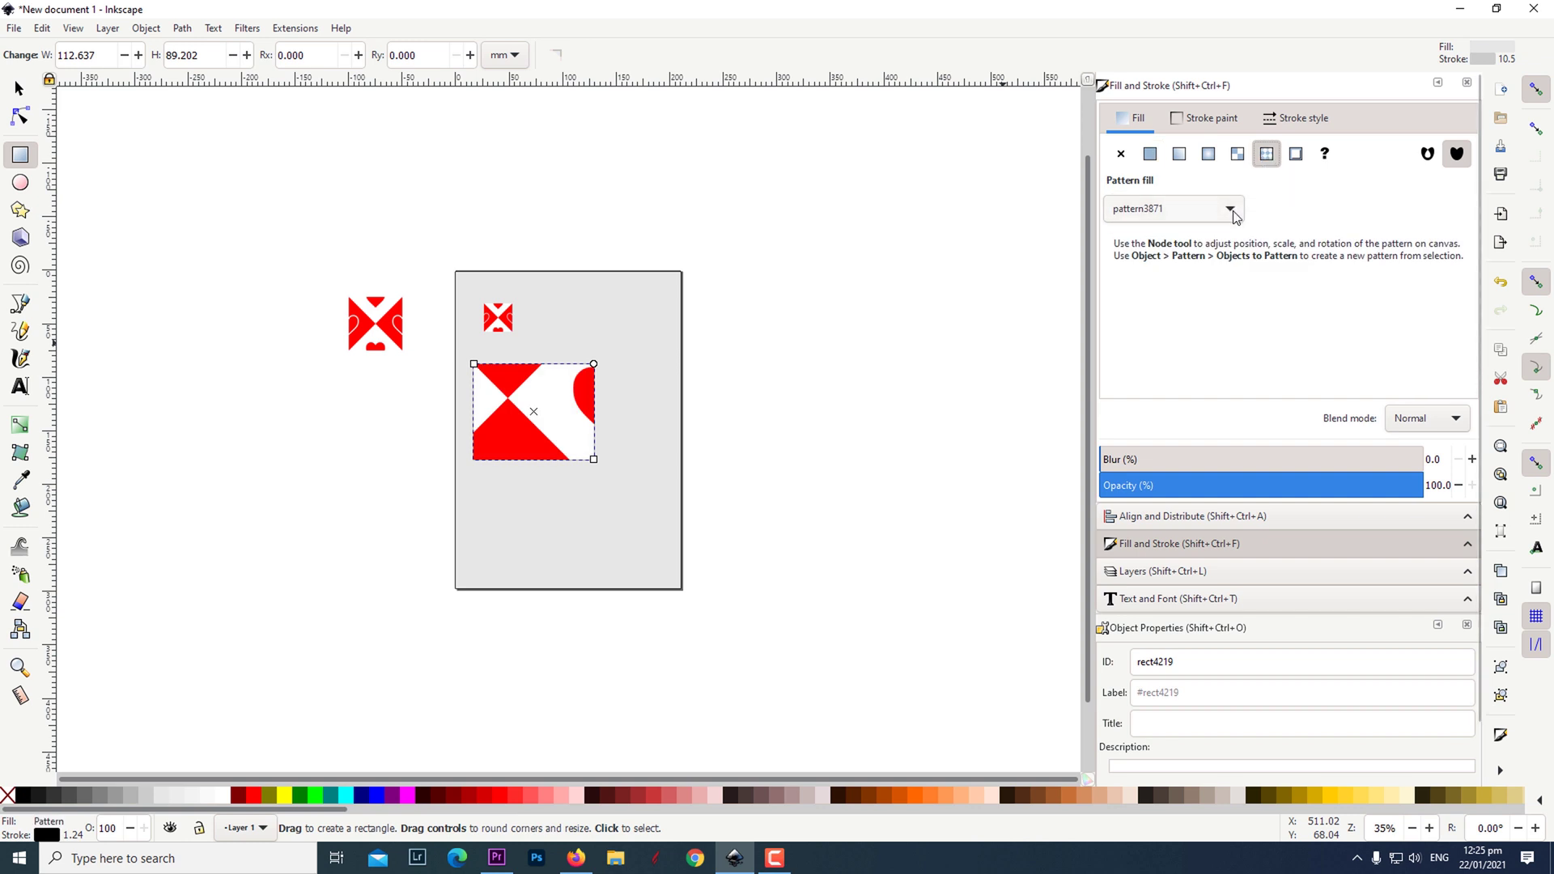
left_click(1196, 217)
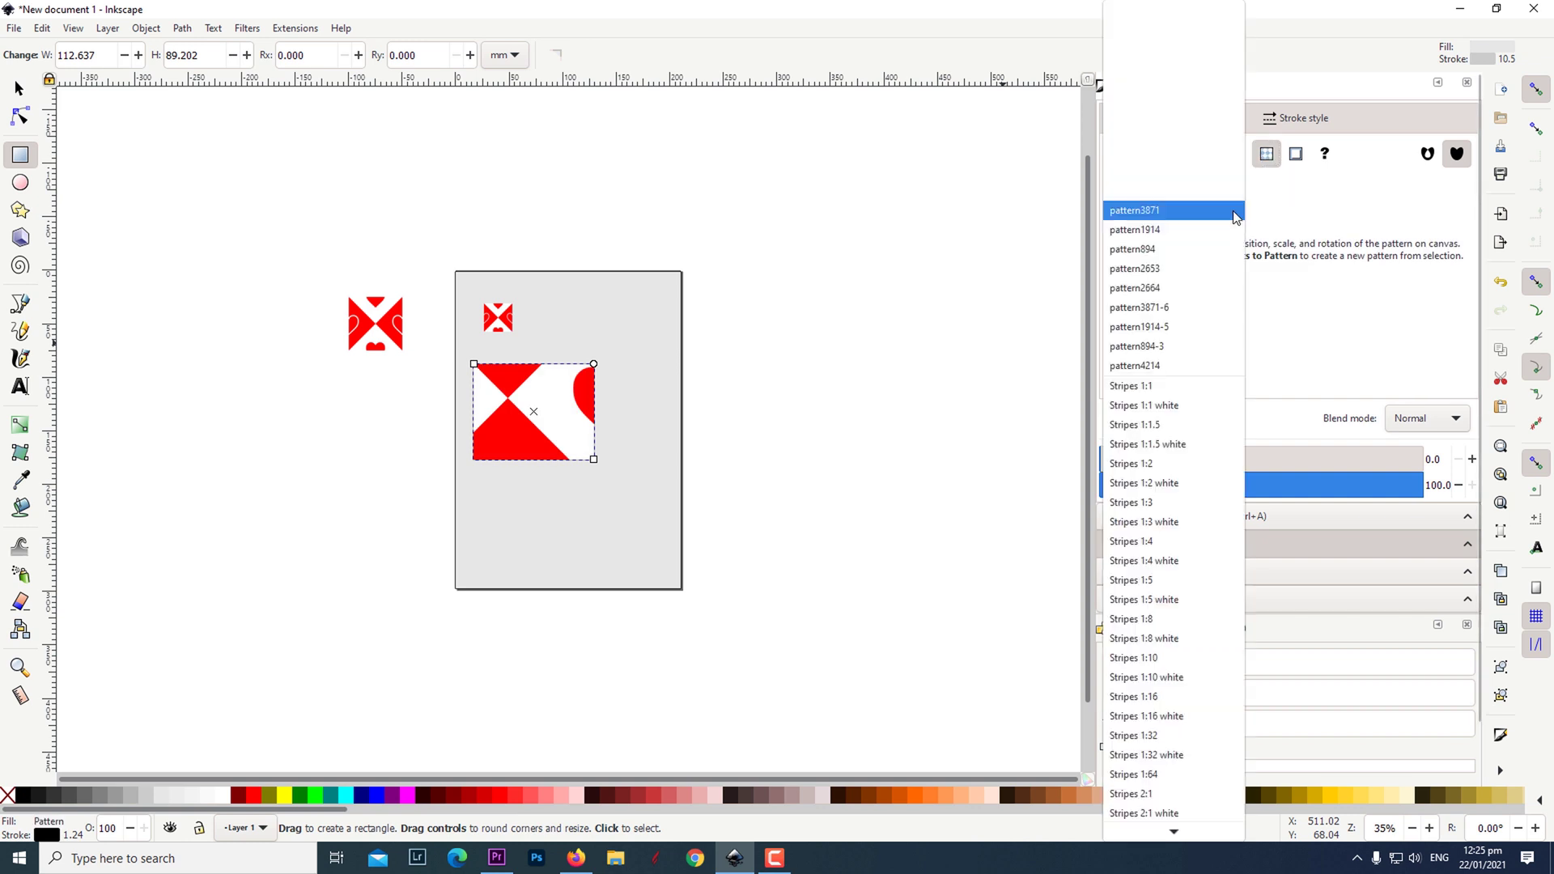
left_click(1146, 369)
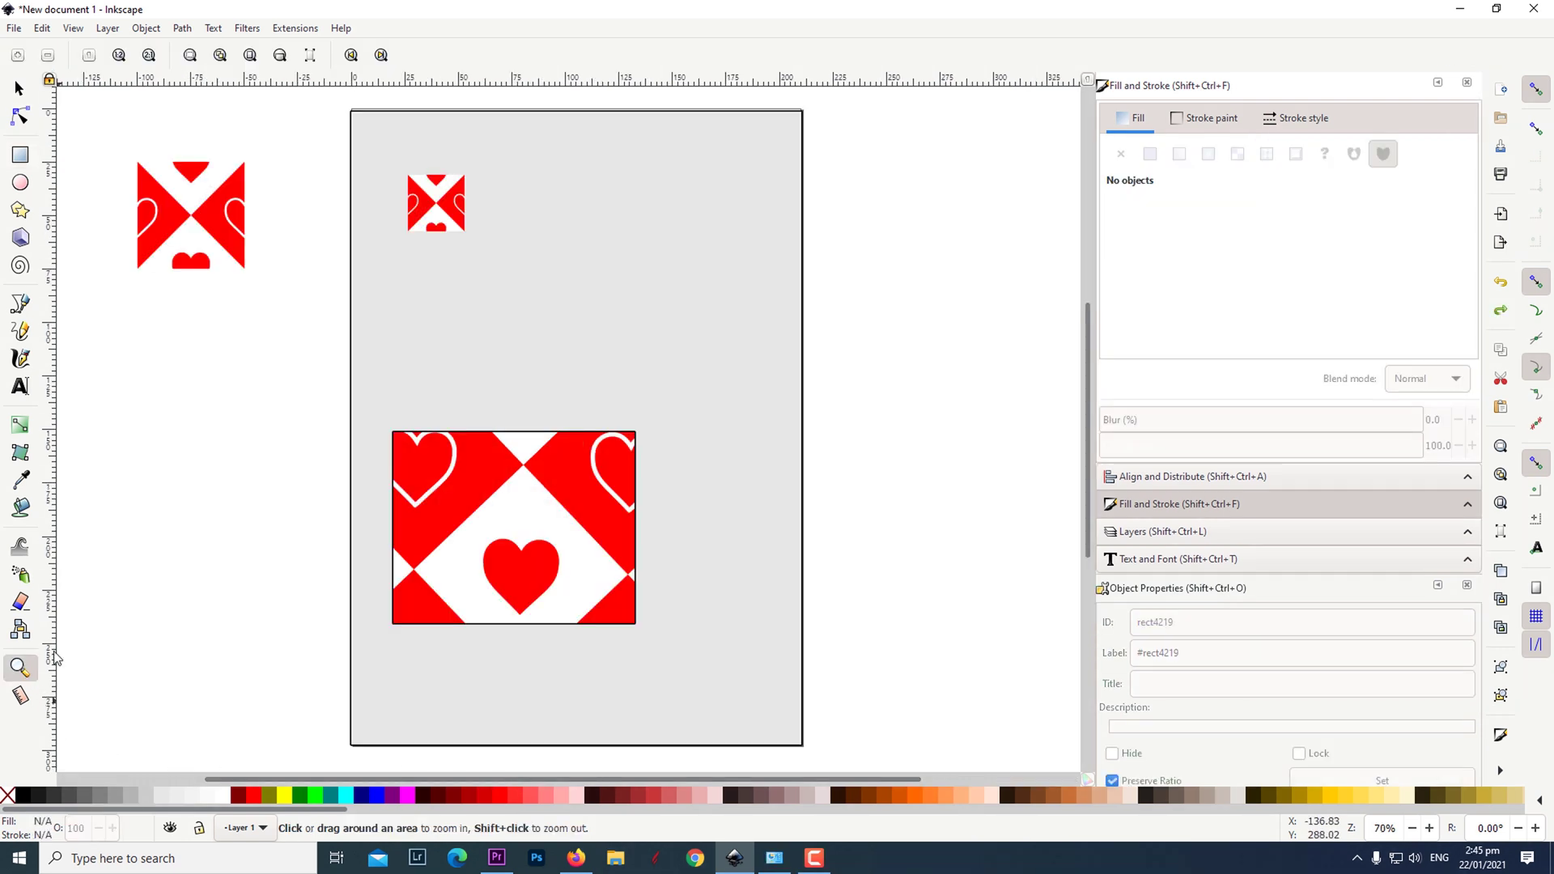
Select the pattern-filled rectangle and switch to the Node tool to reveal its pattern handles
left_click(897, 505, "shift")
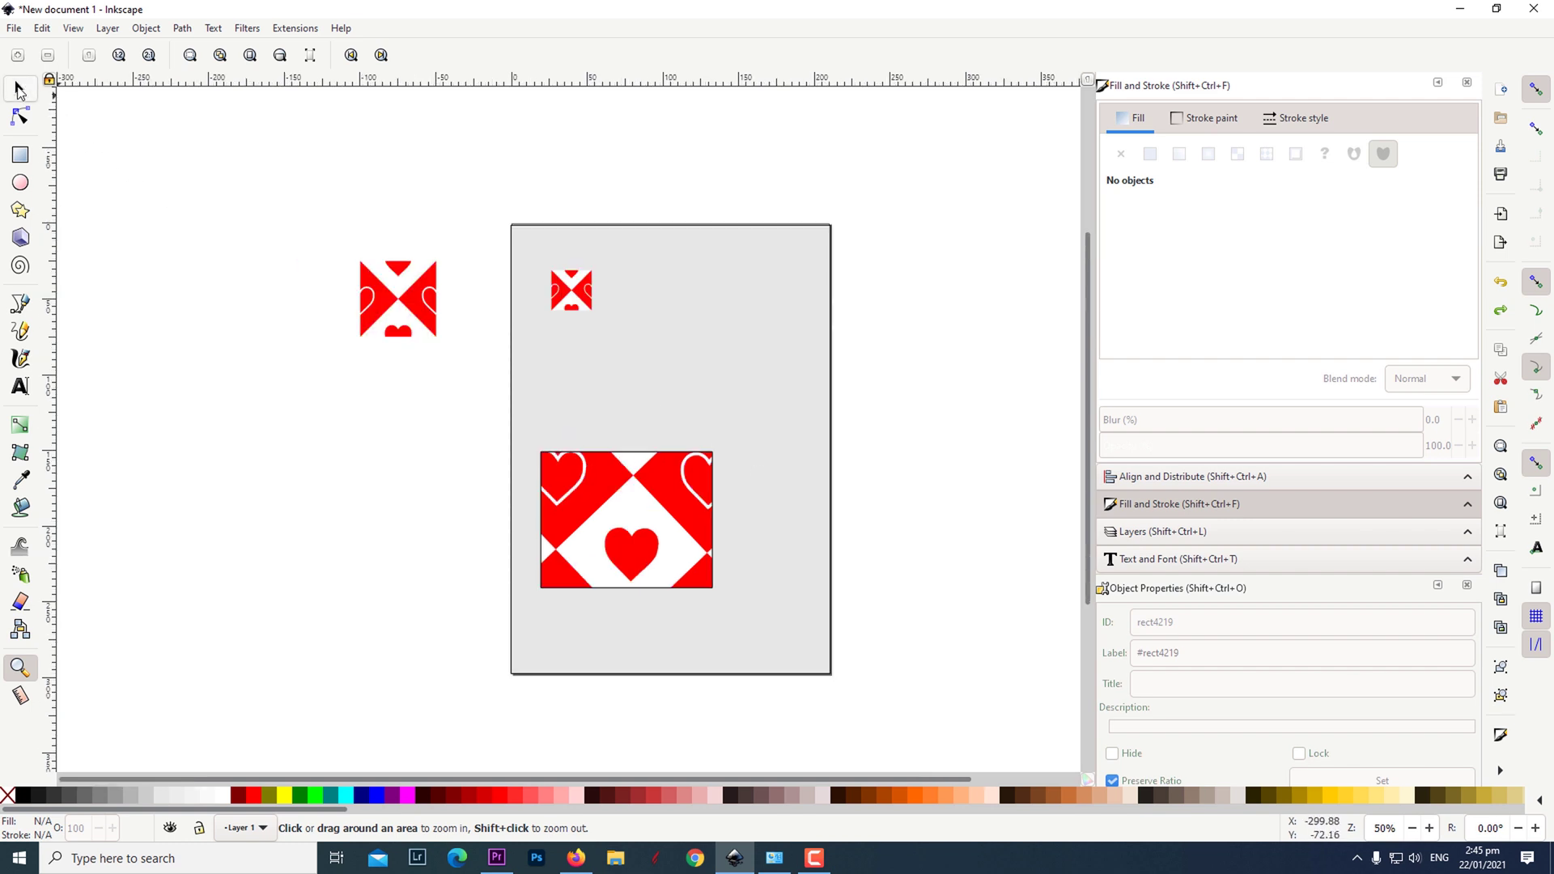
left_click(20, 89)
left_click(630, 546)
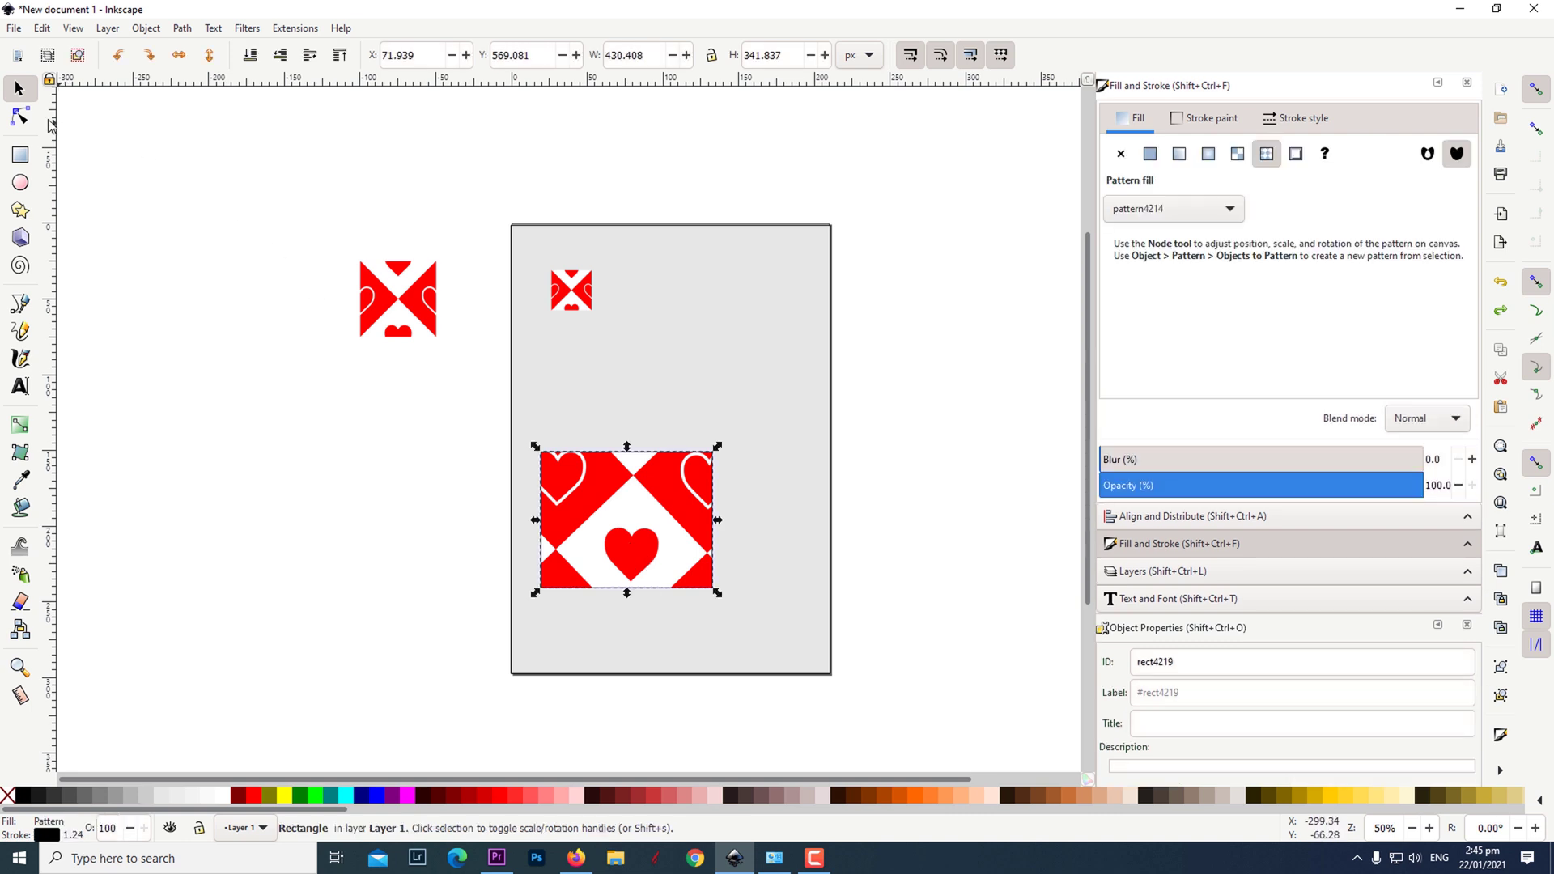
left_click(18, 118)
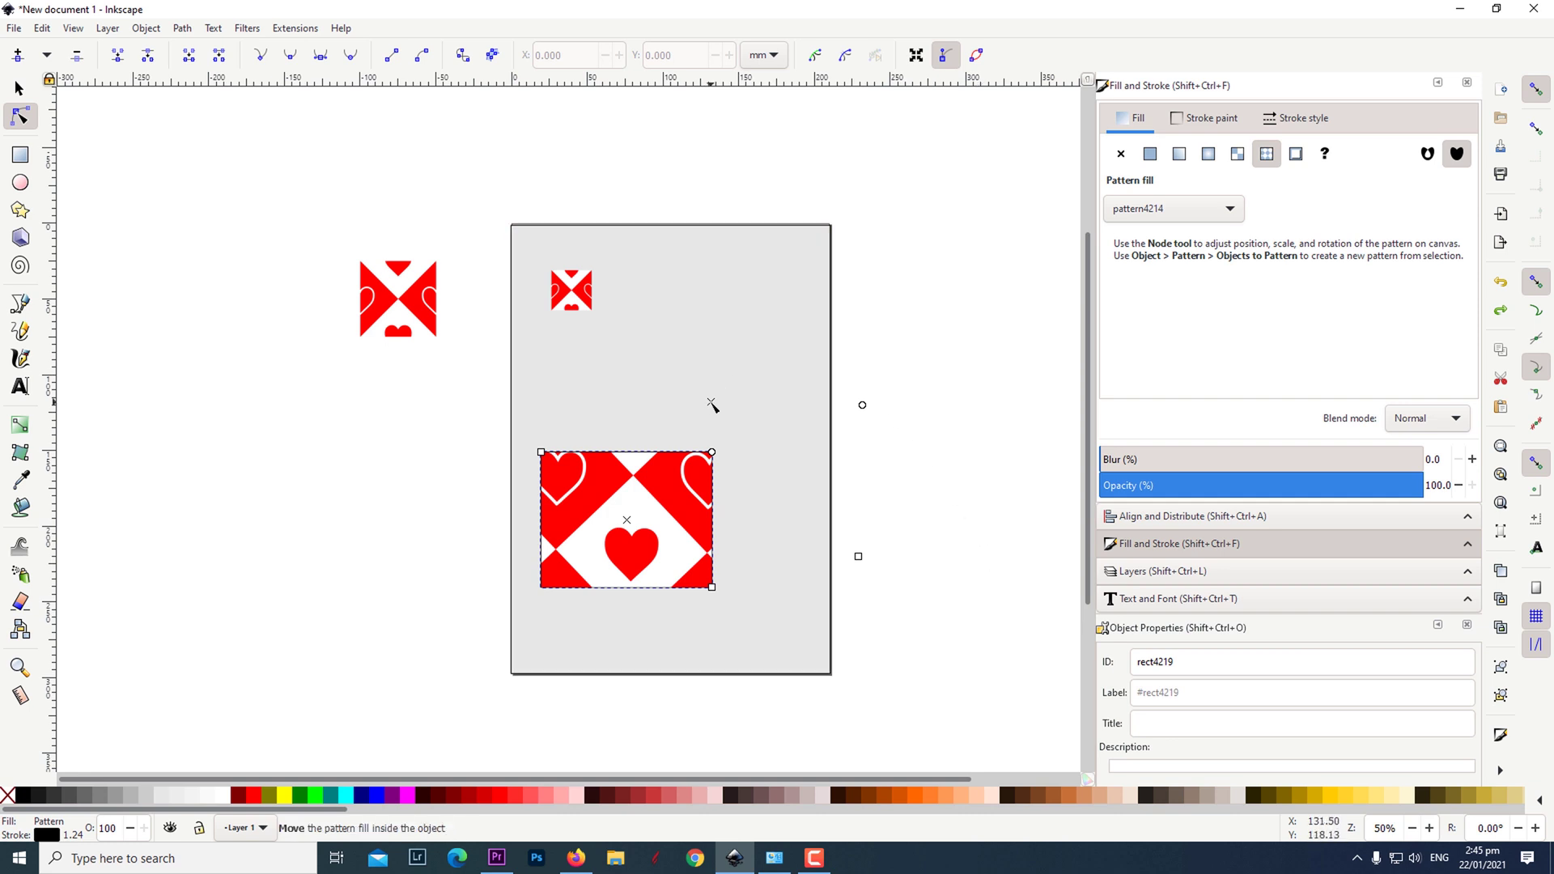
Shift the rectangle's heart pattern, rotate it slightly, and rescale it using its on-canvas pattern handles
left_click_drag(711, 401, 772, 395)
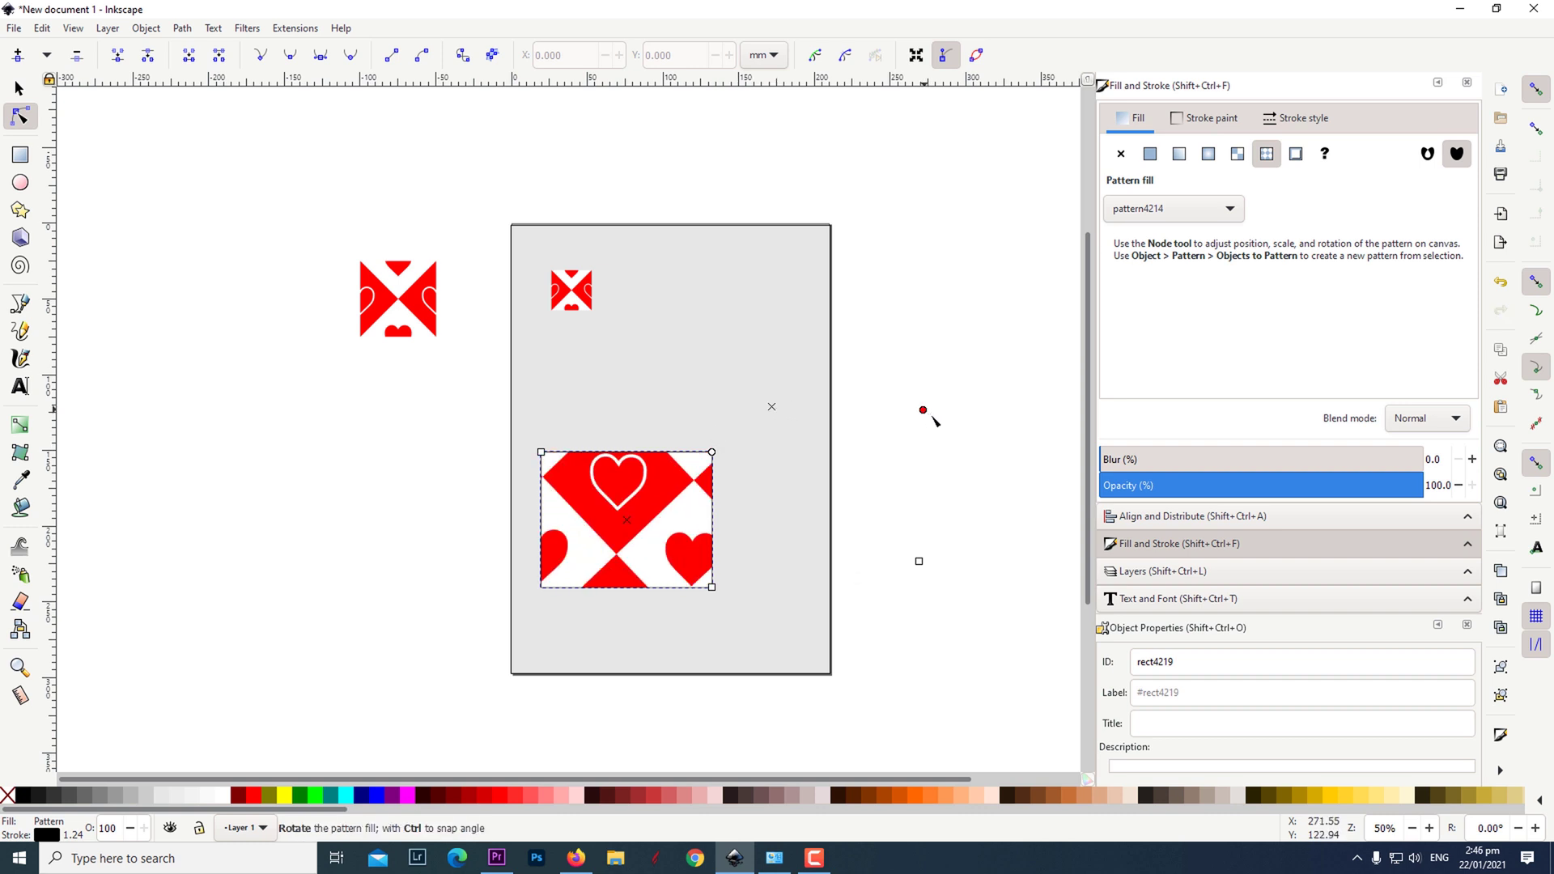
mouse_move(932, 417)
left_mouse_down()
mouse_move(958, 518)
mouse_move(968, 476)
mouse_move(939, 405)
left_mouse_up()
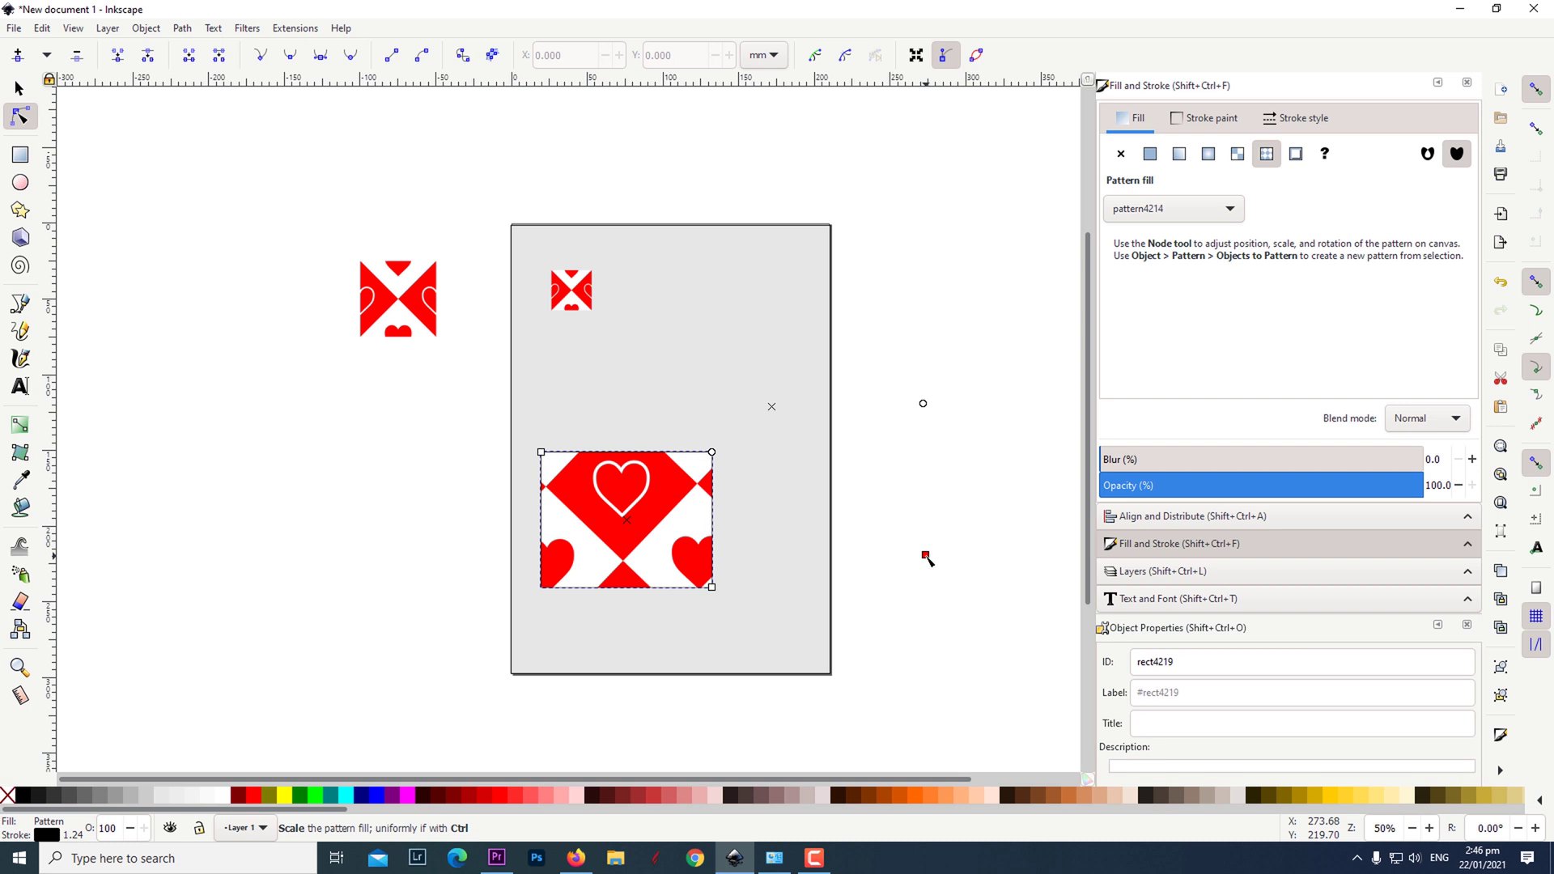
mouse_move(920, 550)
left_mouse_down()
mouse_move(817, 437)
mouse_move(903, 539)
left_mouse_up()
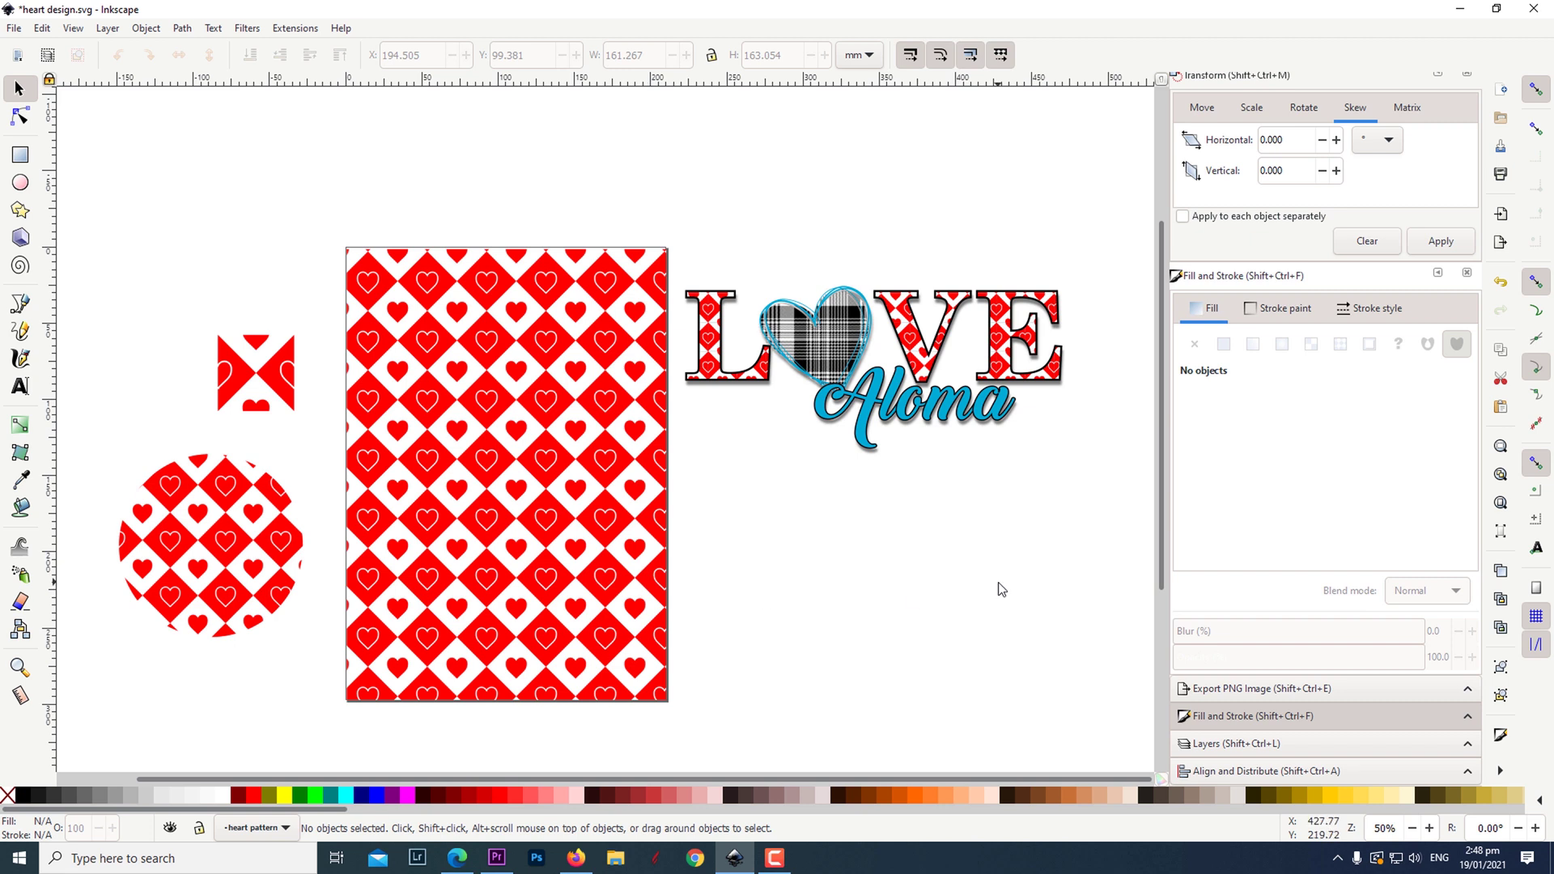